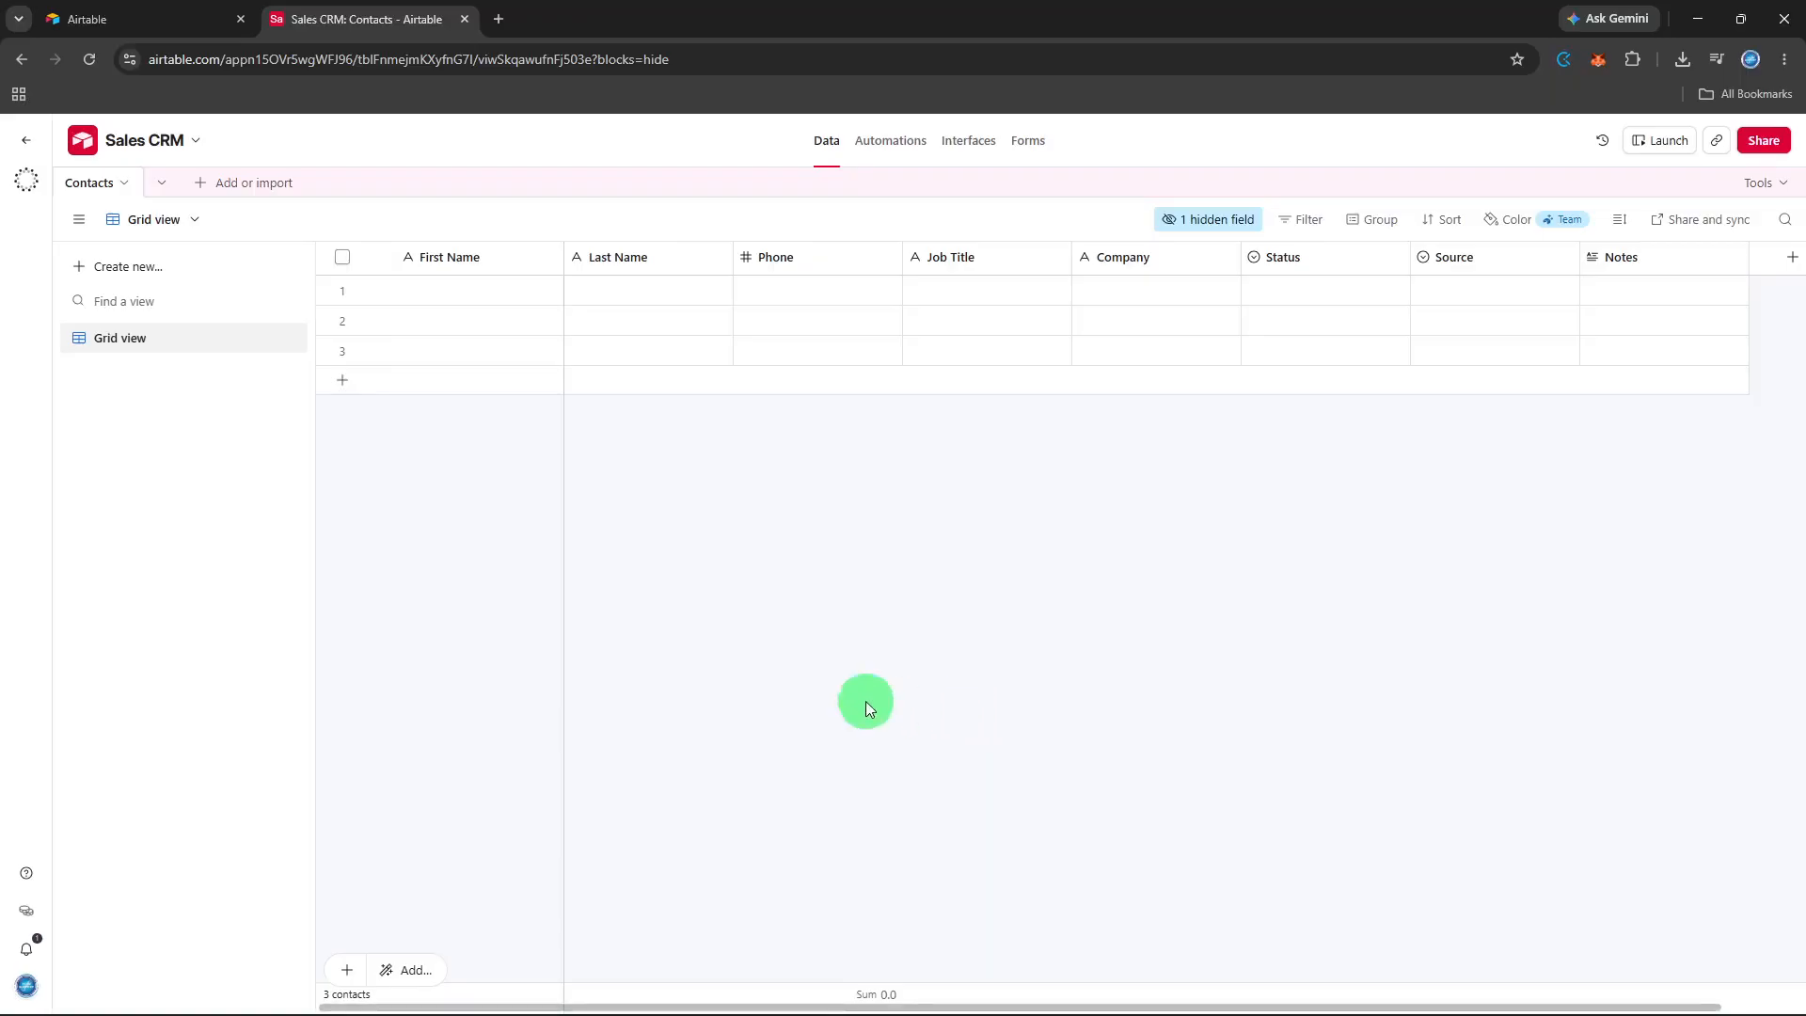
# Examine the base's name and appearance settings and the Contacts table's fields from First Name through Notes
pyautogui.click(120, 149)
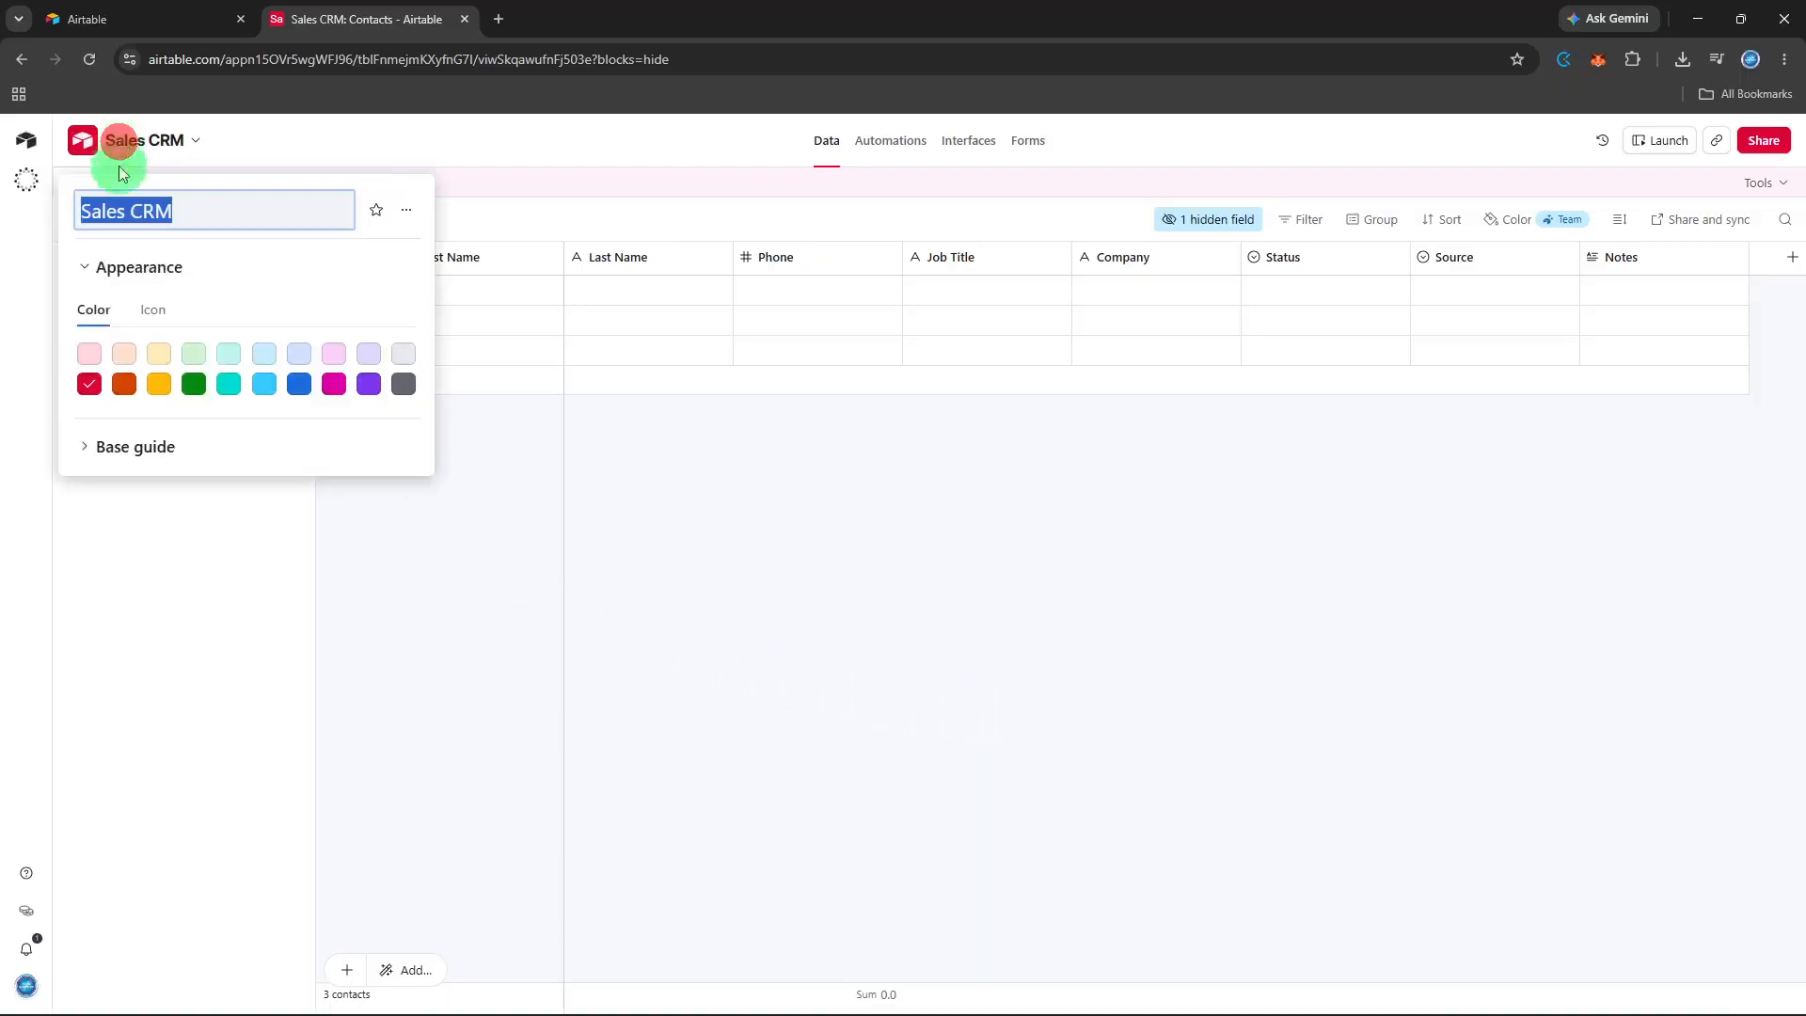
pyautogui.click(430, 523)
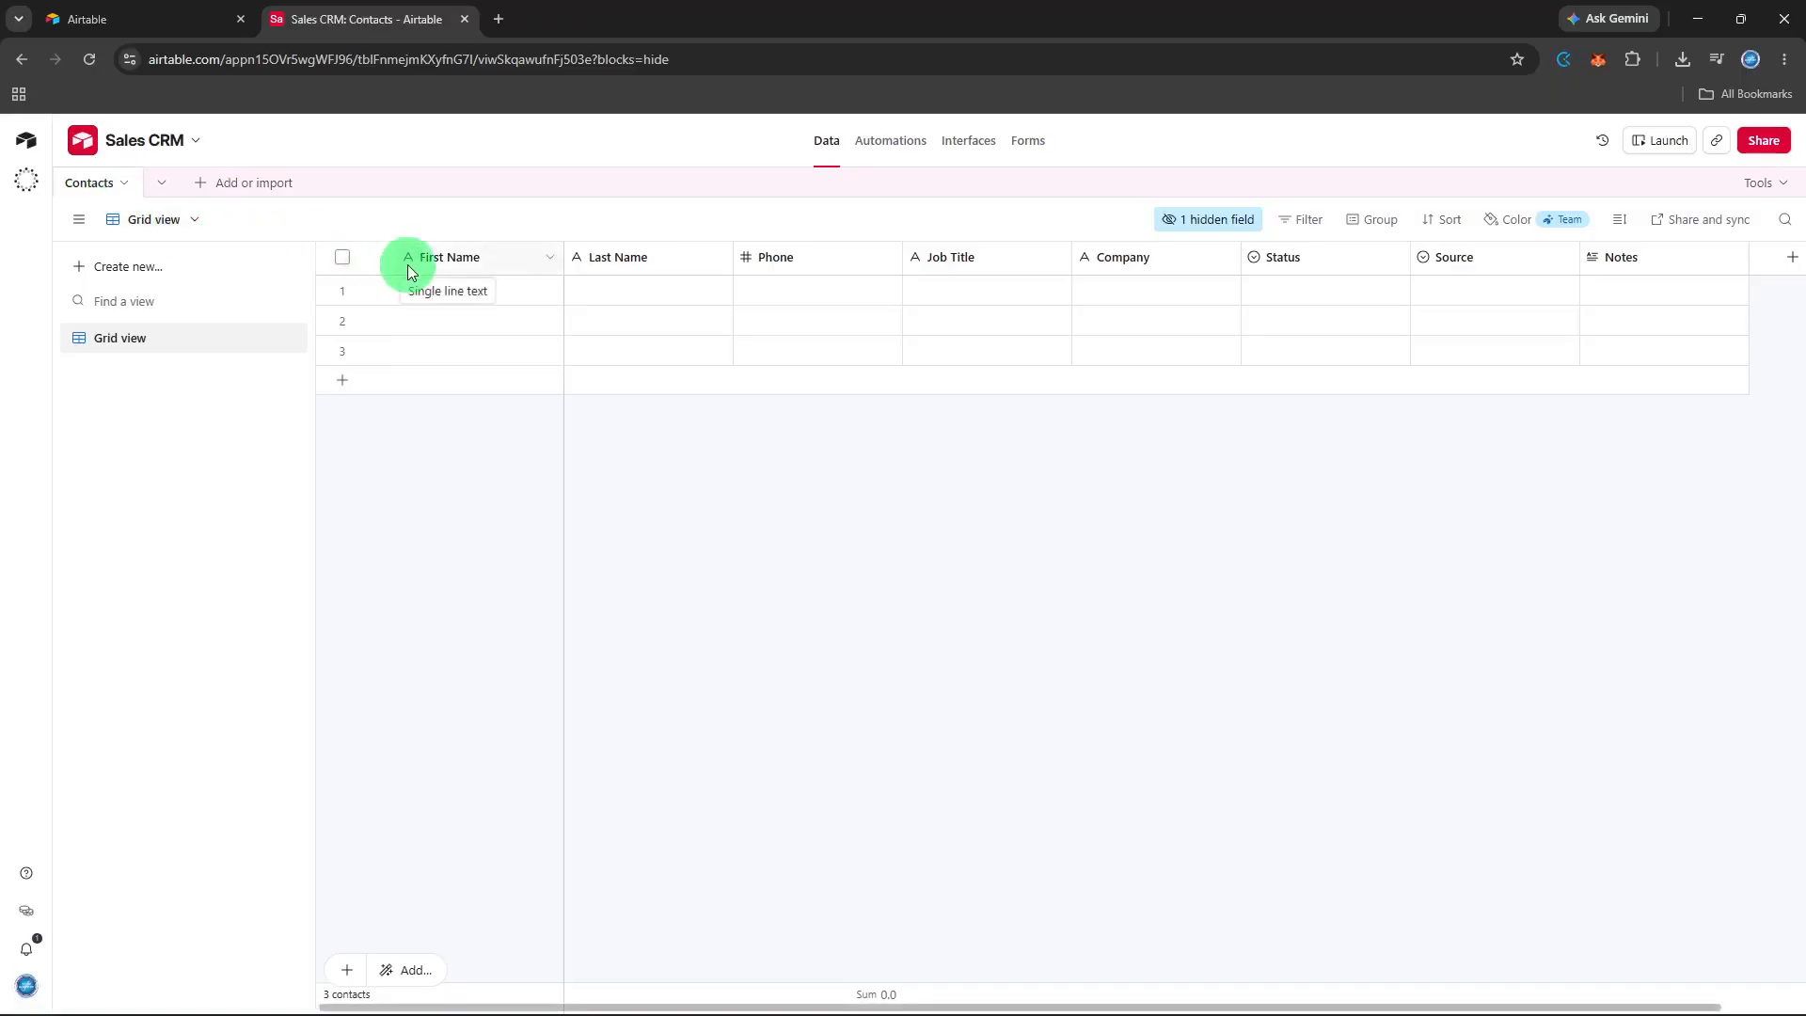
pyautogui.click(509, 252)
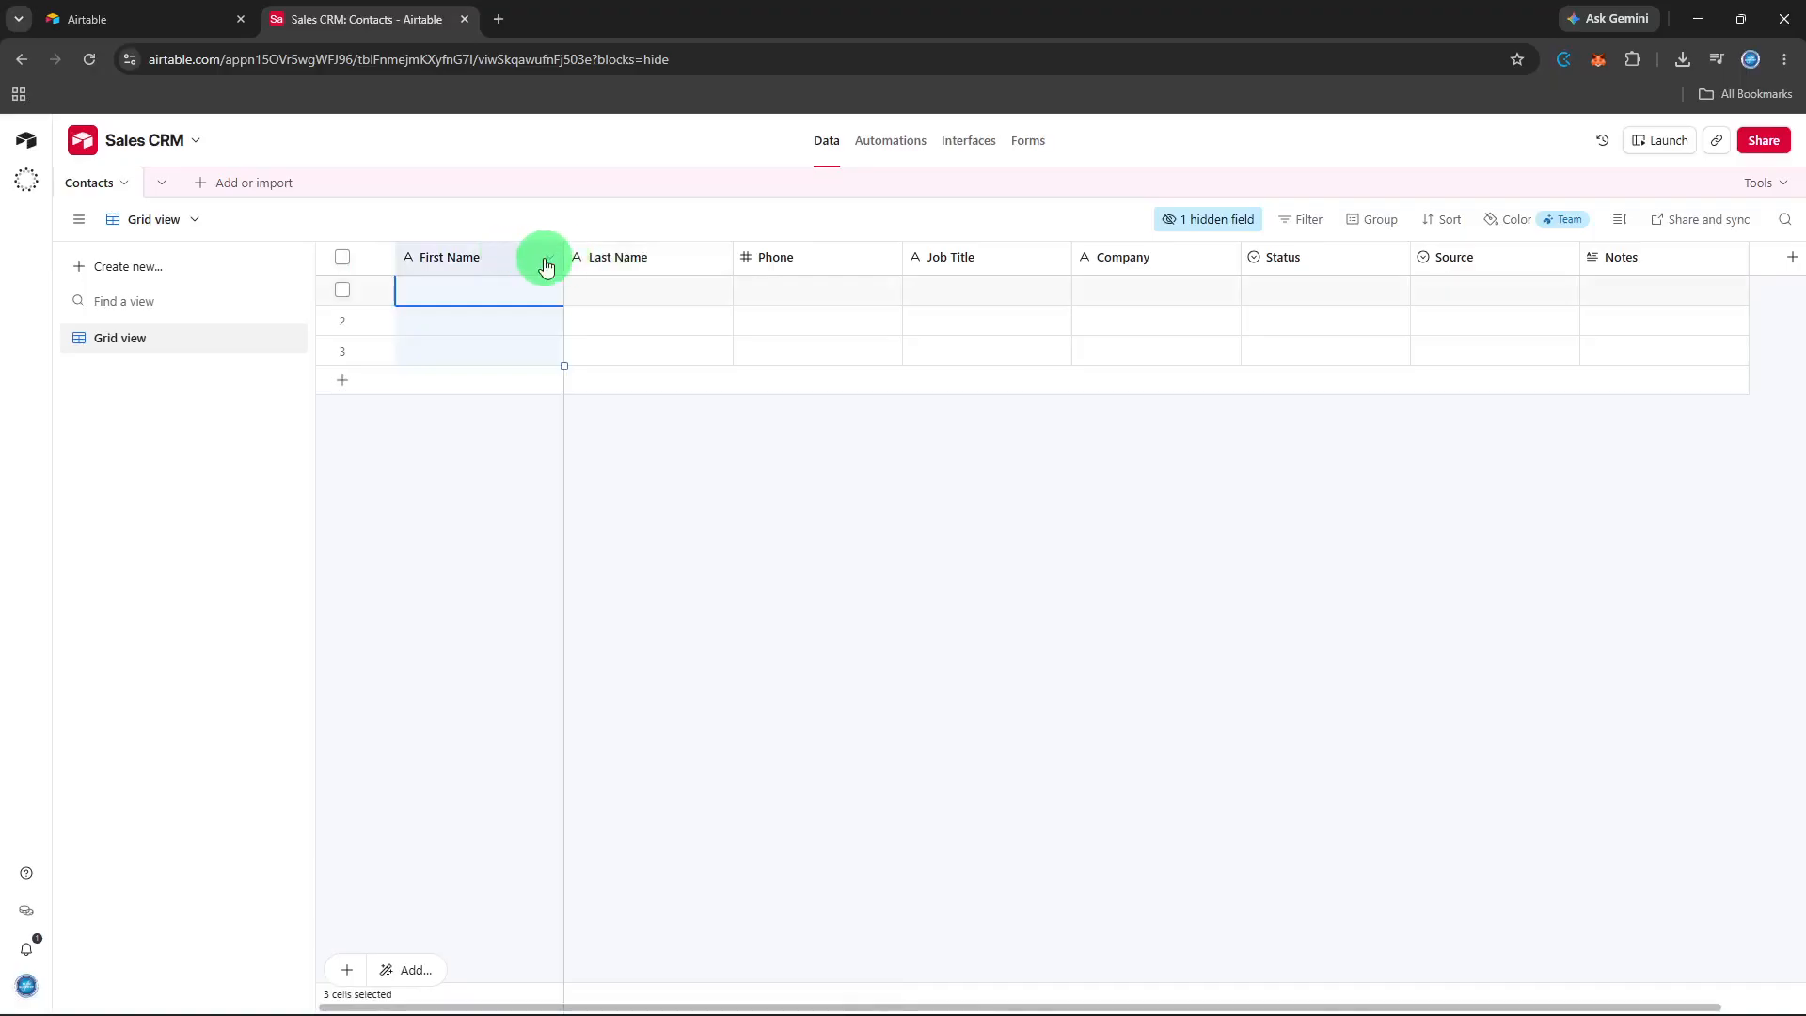
pyautogui.click(546, 263)
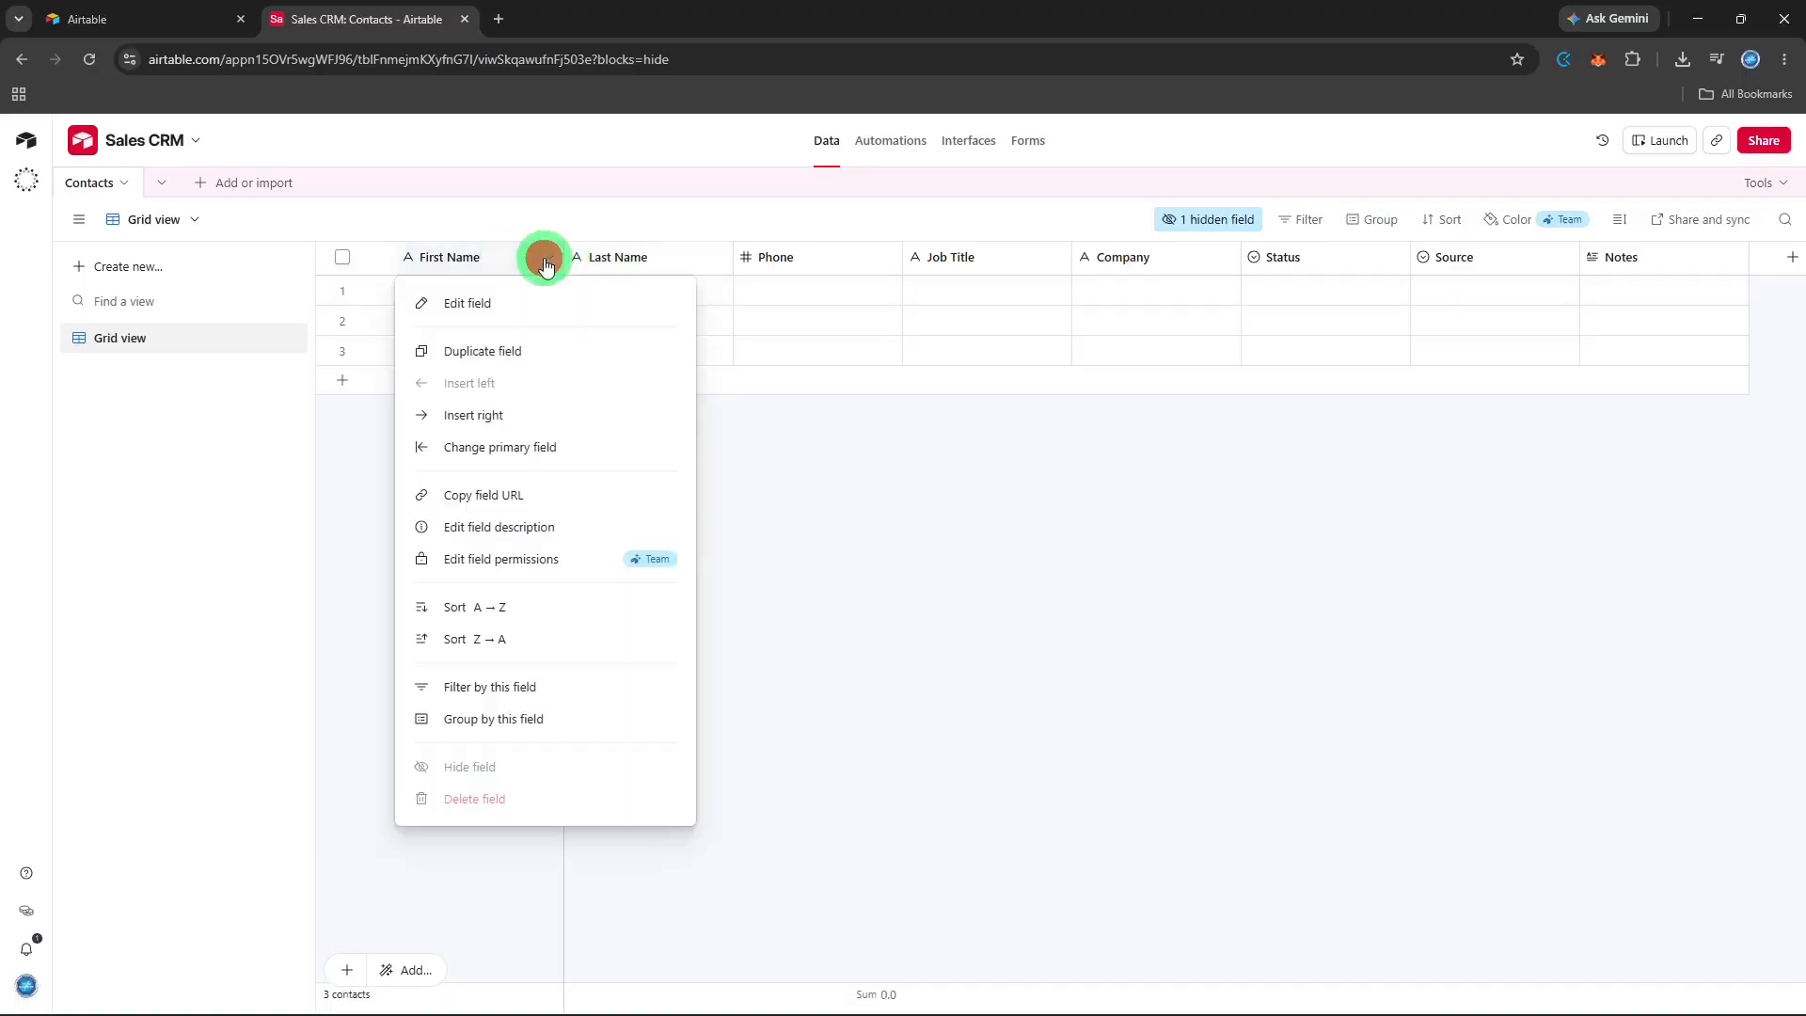
pyautogui.click(685, 271)
pyautogui.click(795, 265)
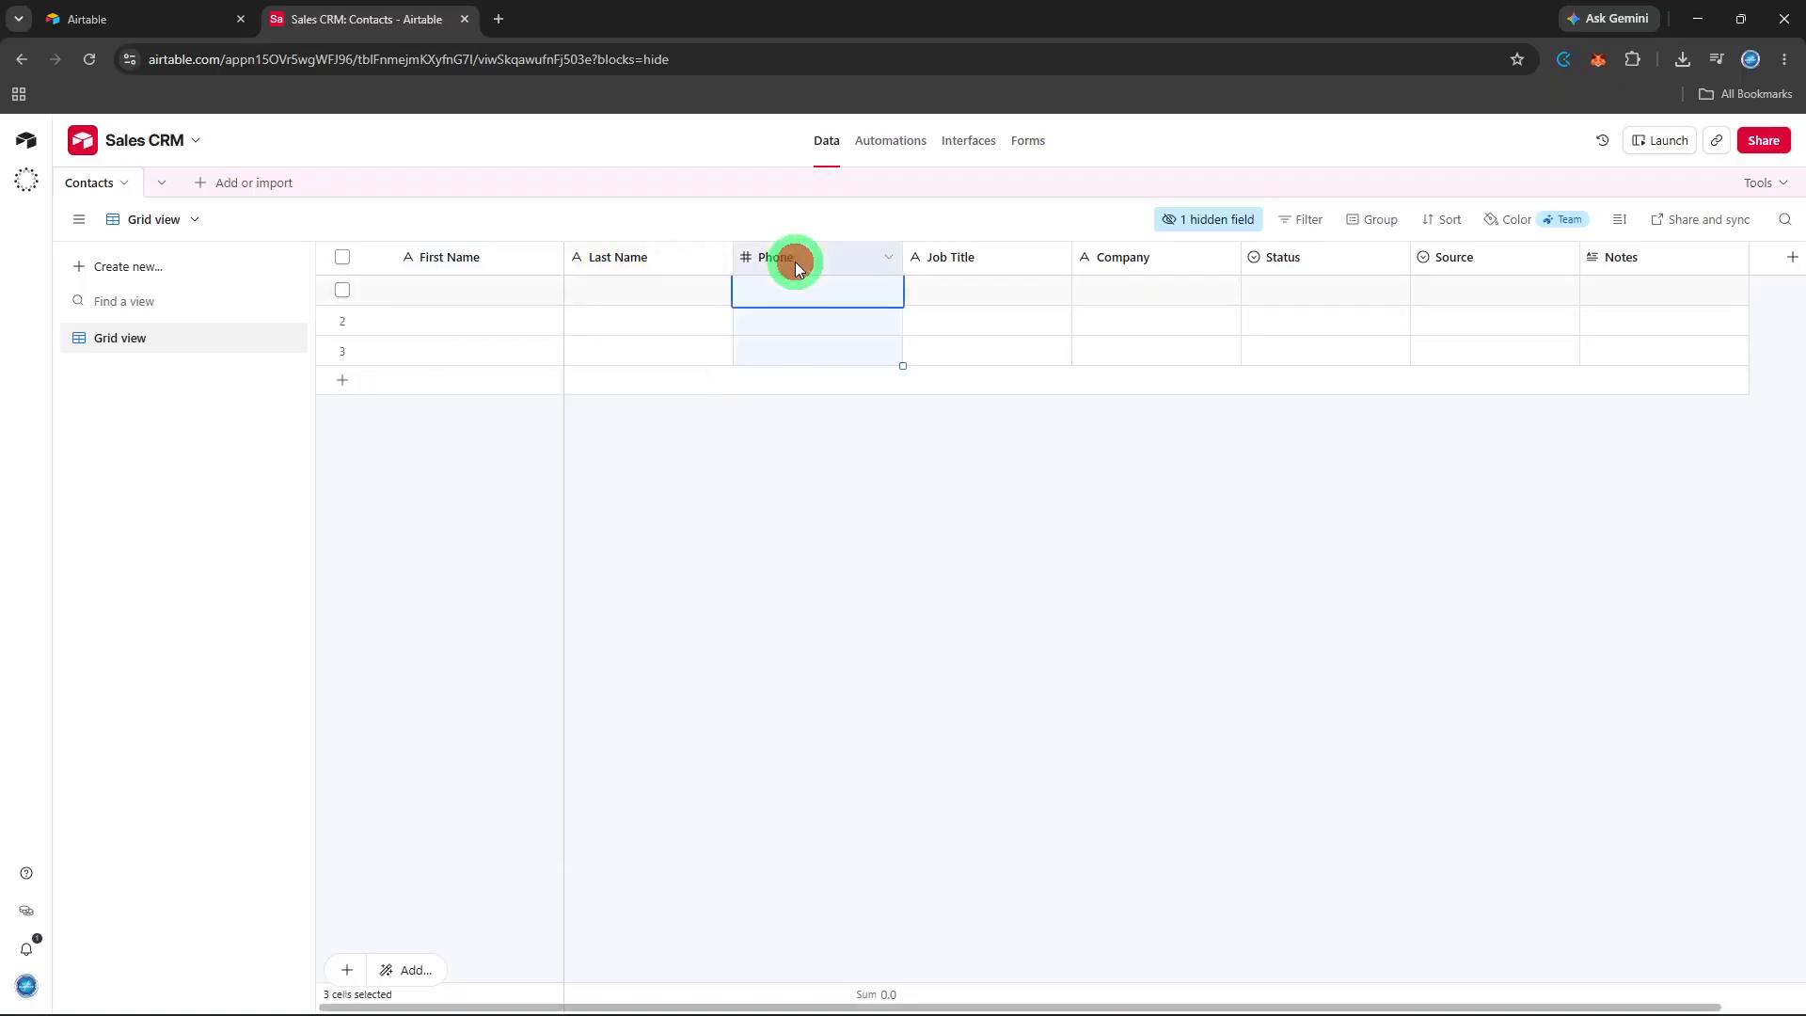
pyautogui.click(940, 262)
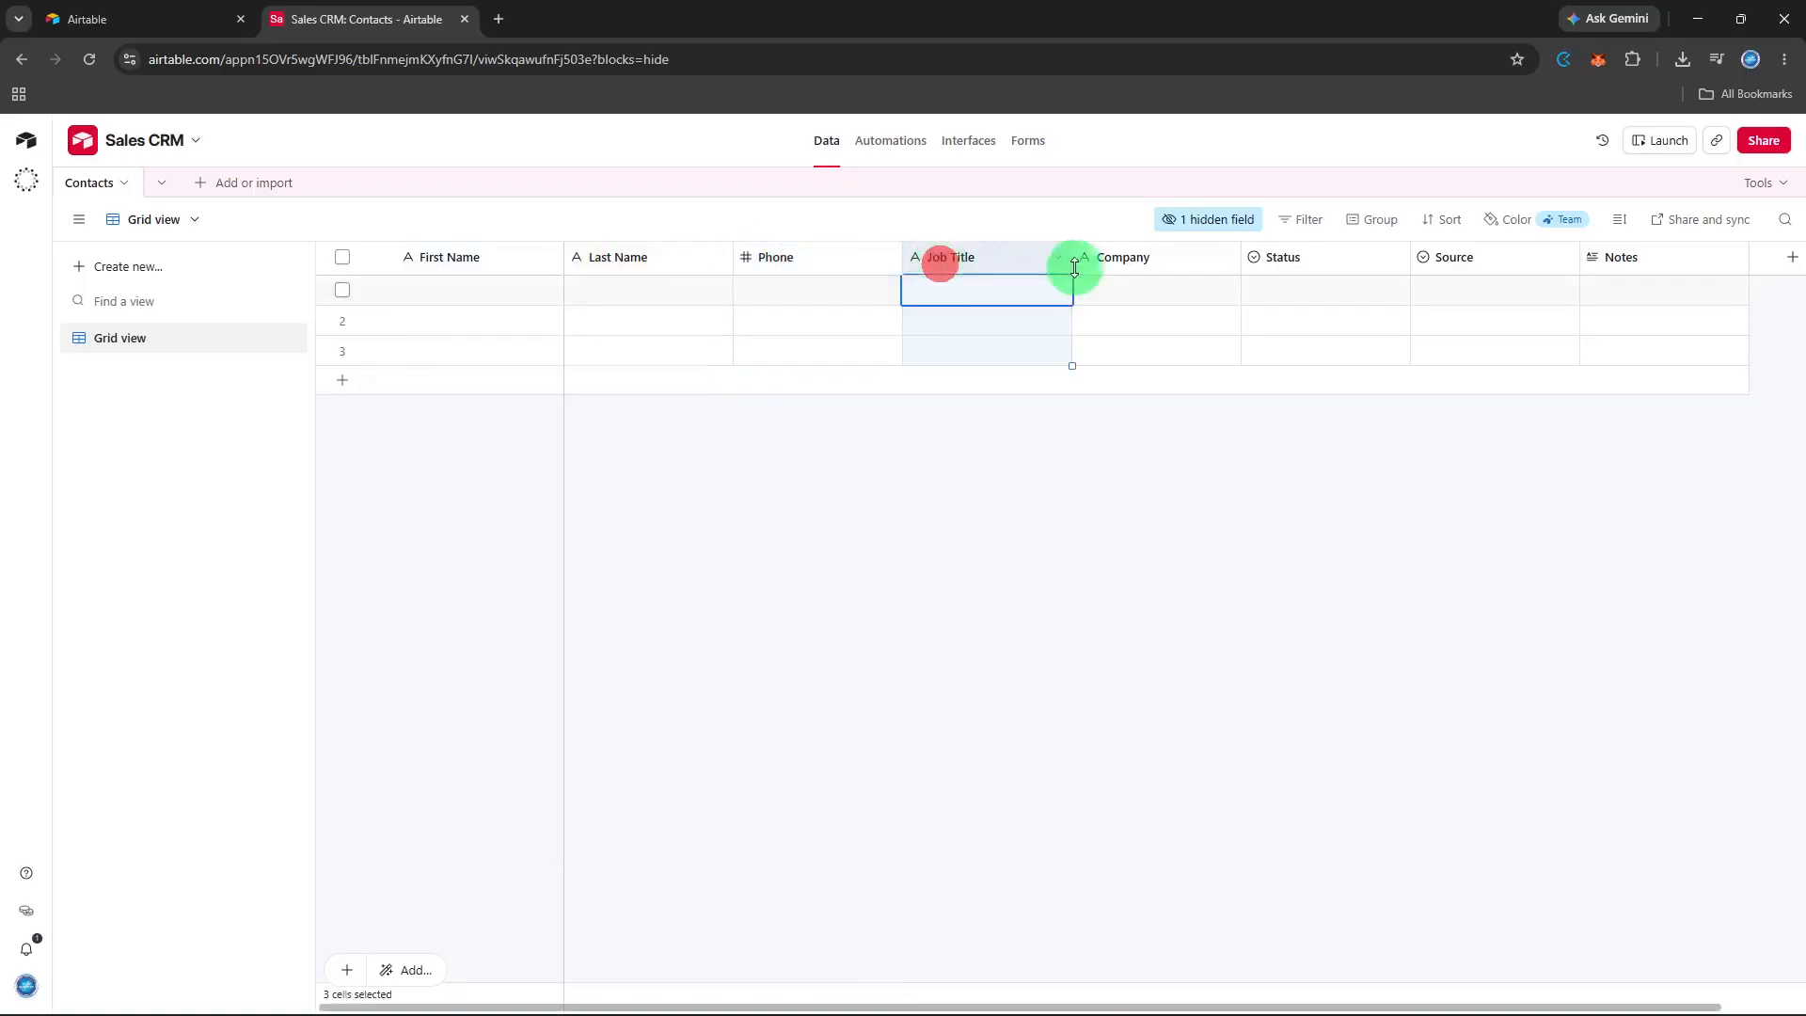
pyautogui.click(1132, 270)
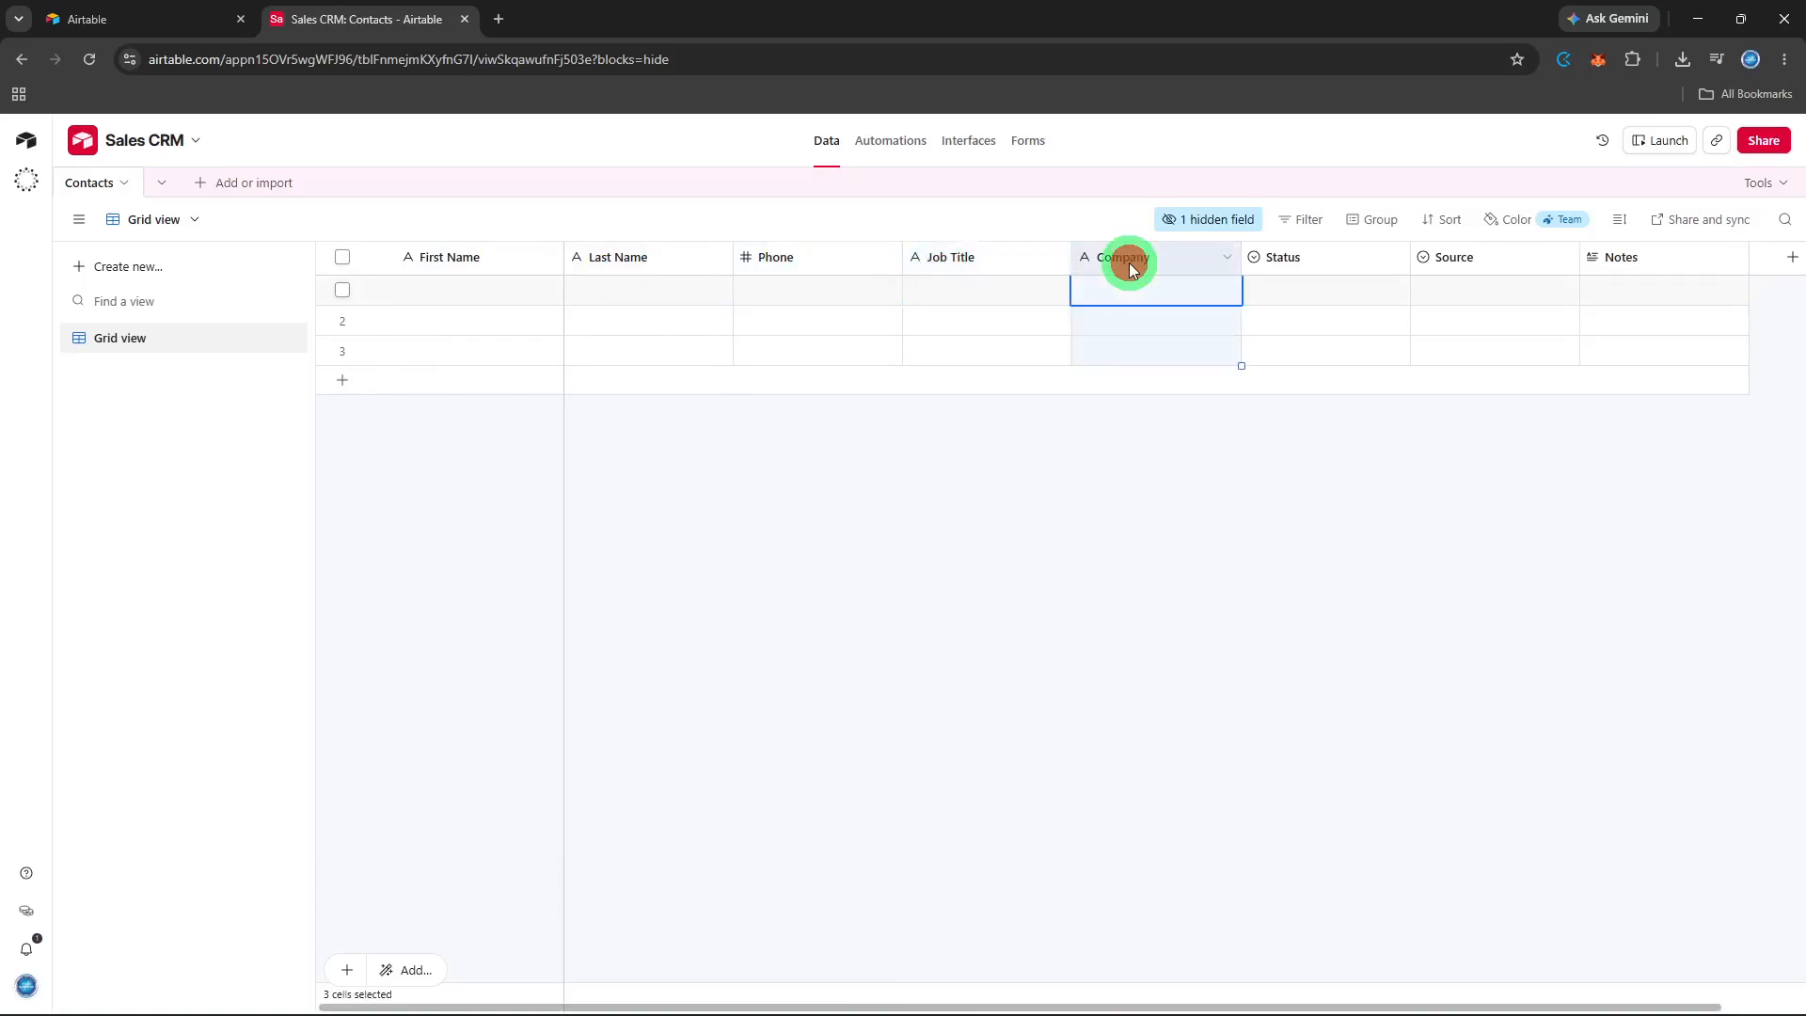
pyautogui.click(1280, 267)
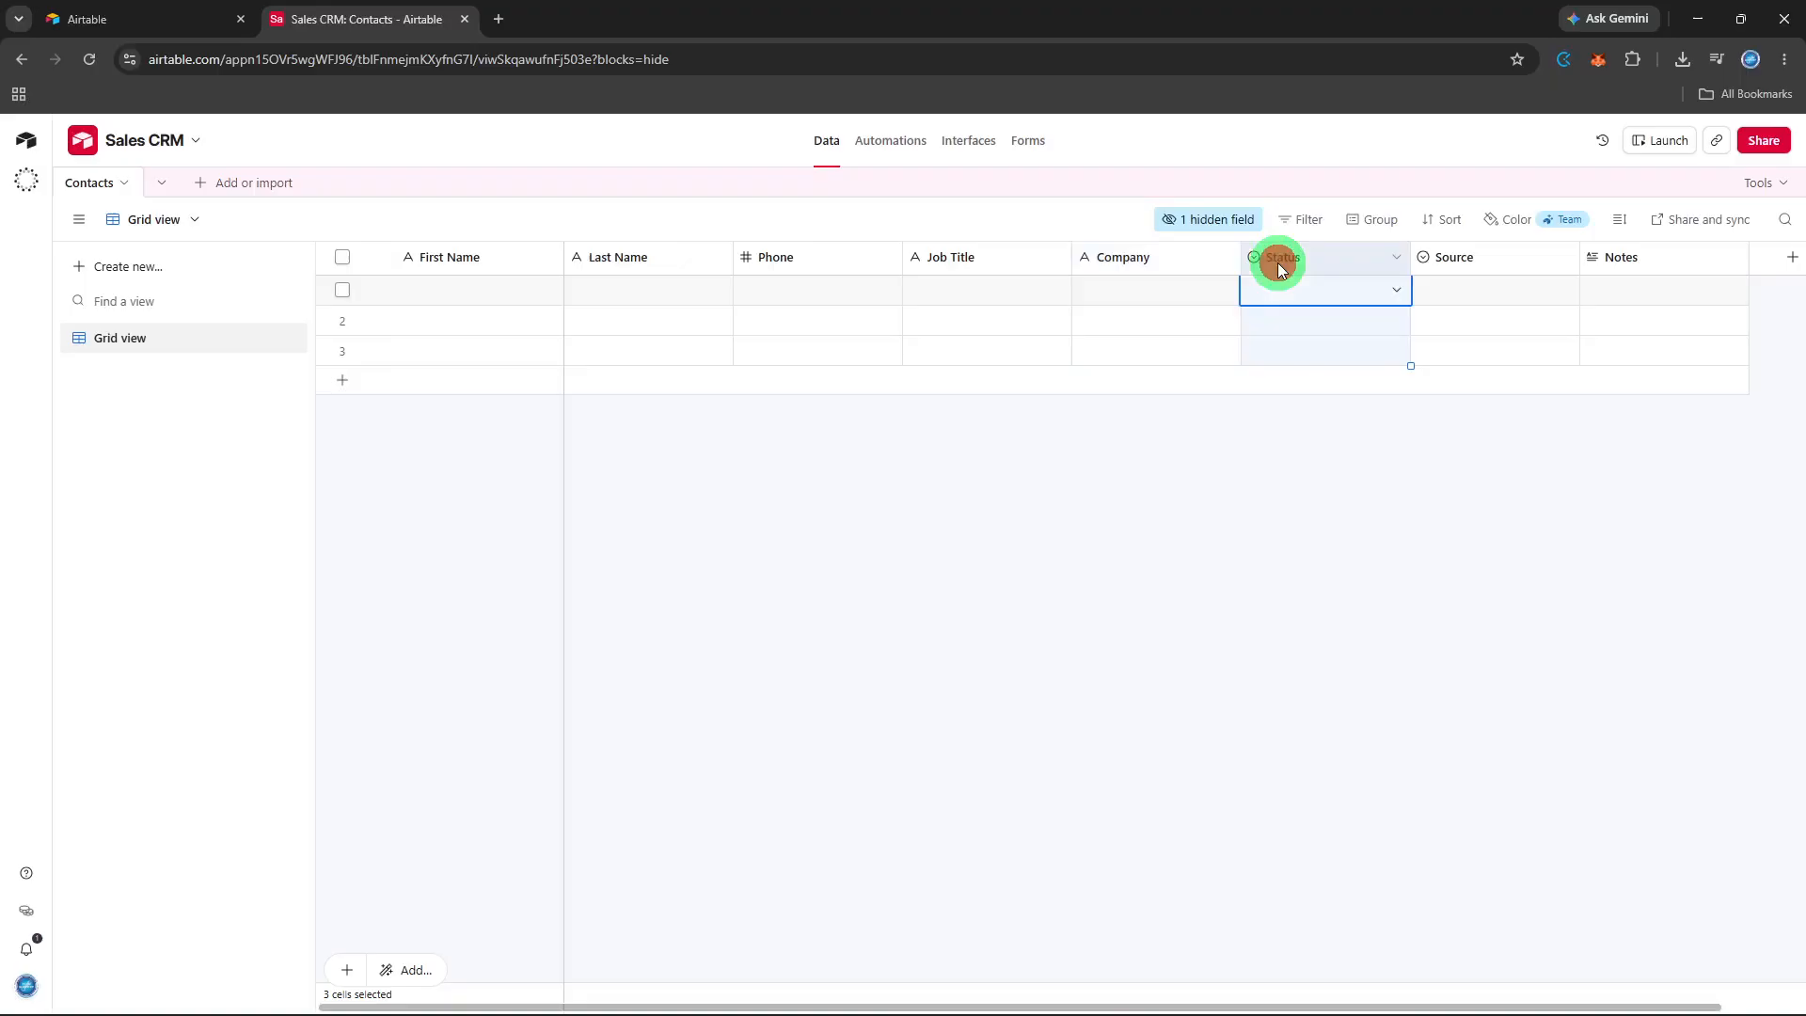
pyautogui.click(1431, 271)
pyautogui.click(1631, 265)
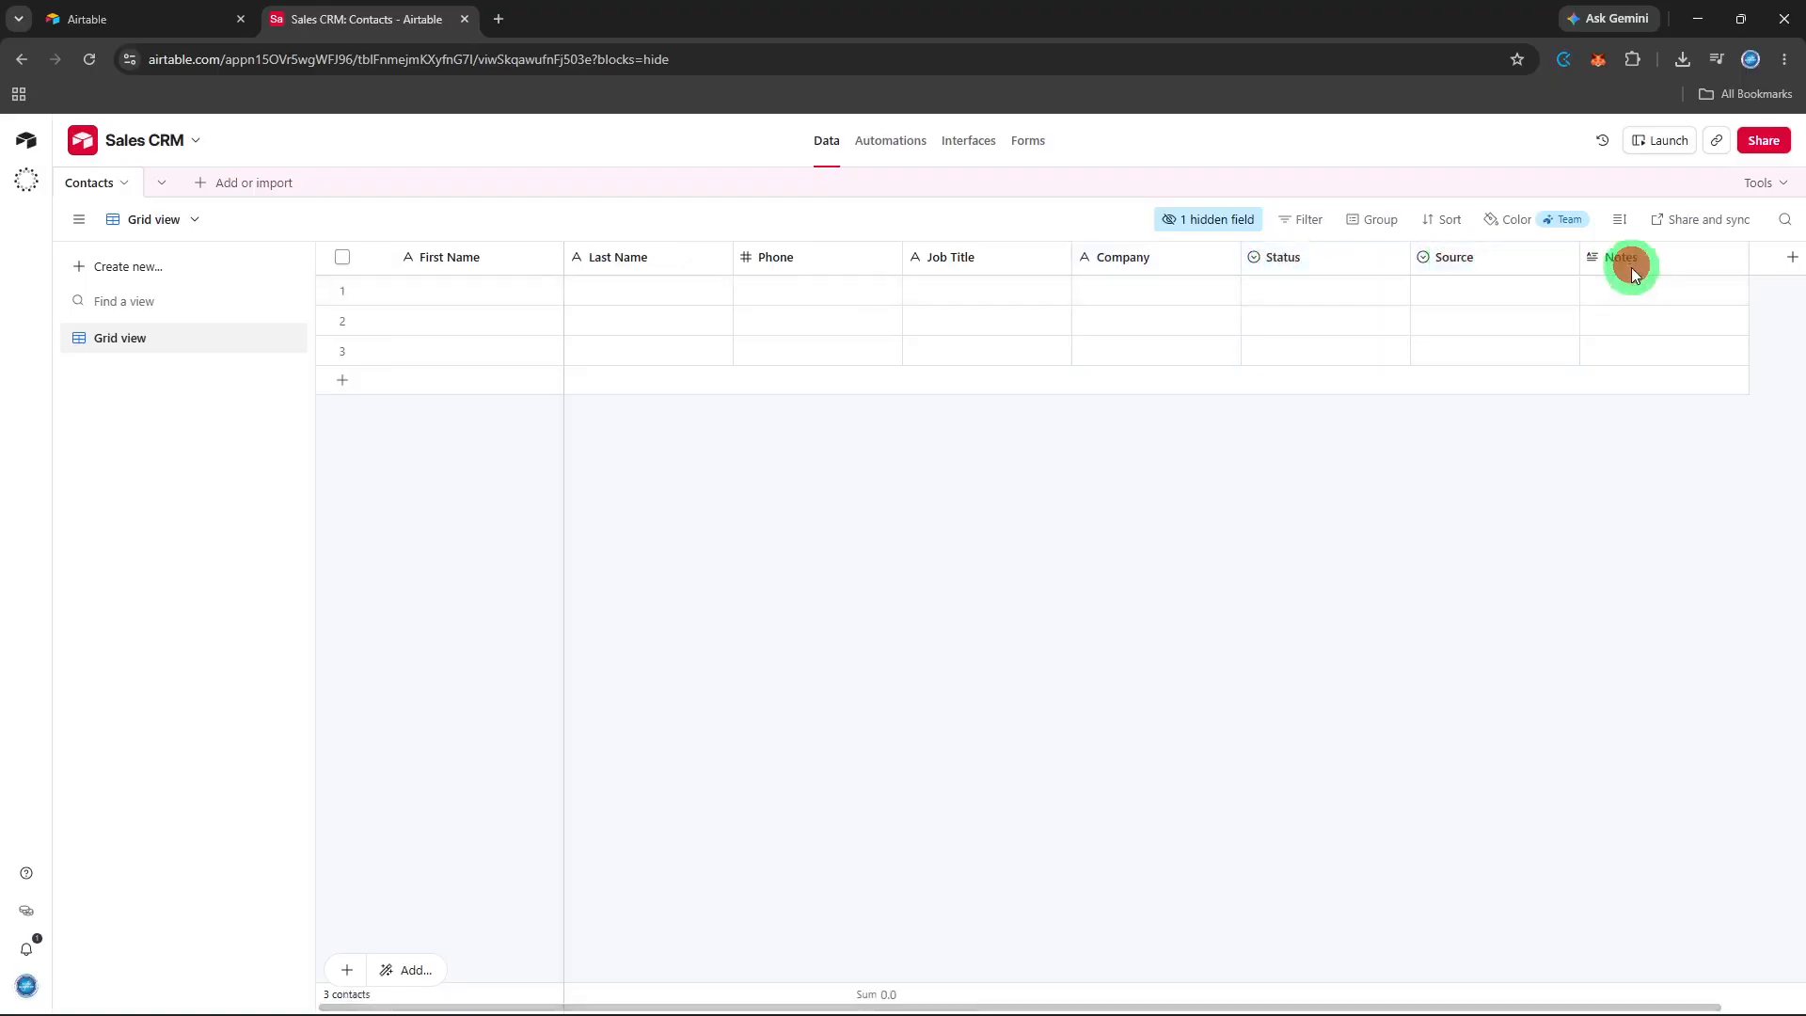
pyautogui.click(1616, 261)
# Fill in the first contact record with the contact's first name, last name and the company Northwind
pyautogui.click(527, 281)
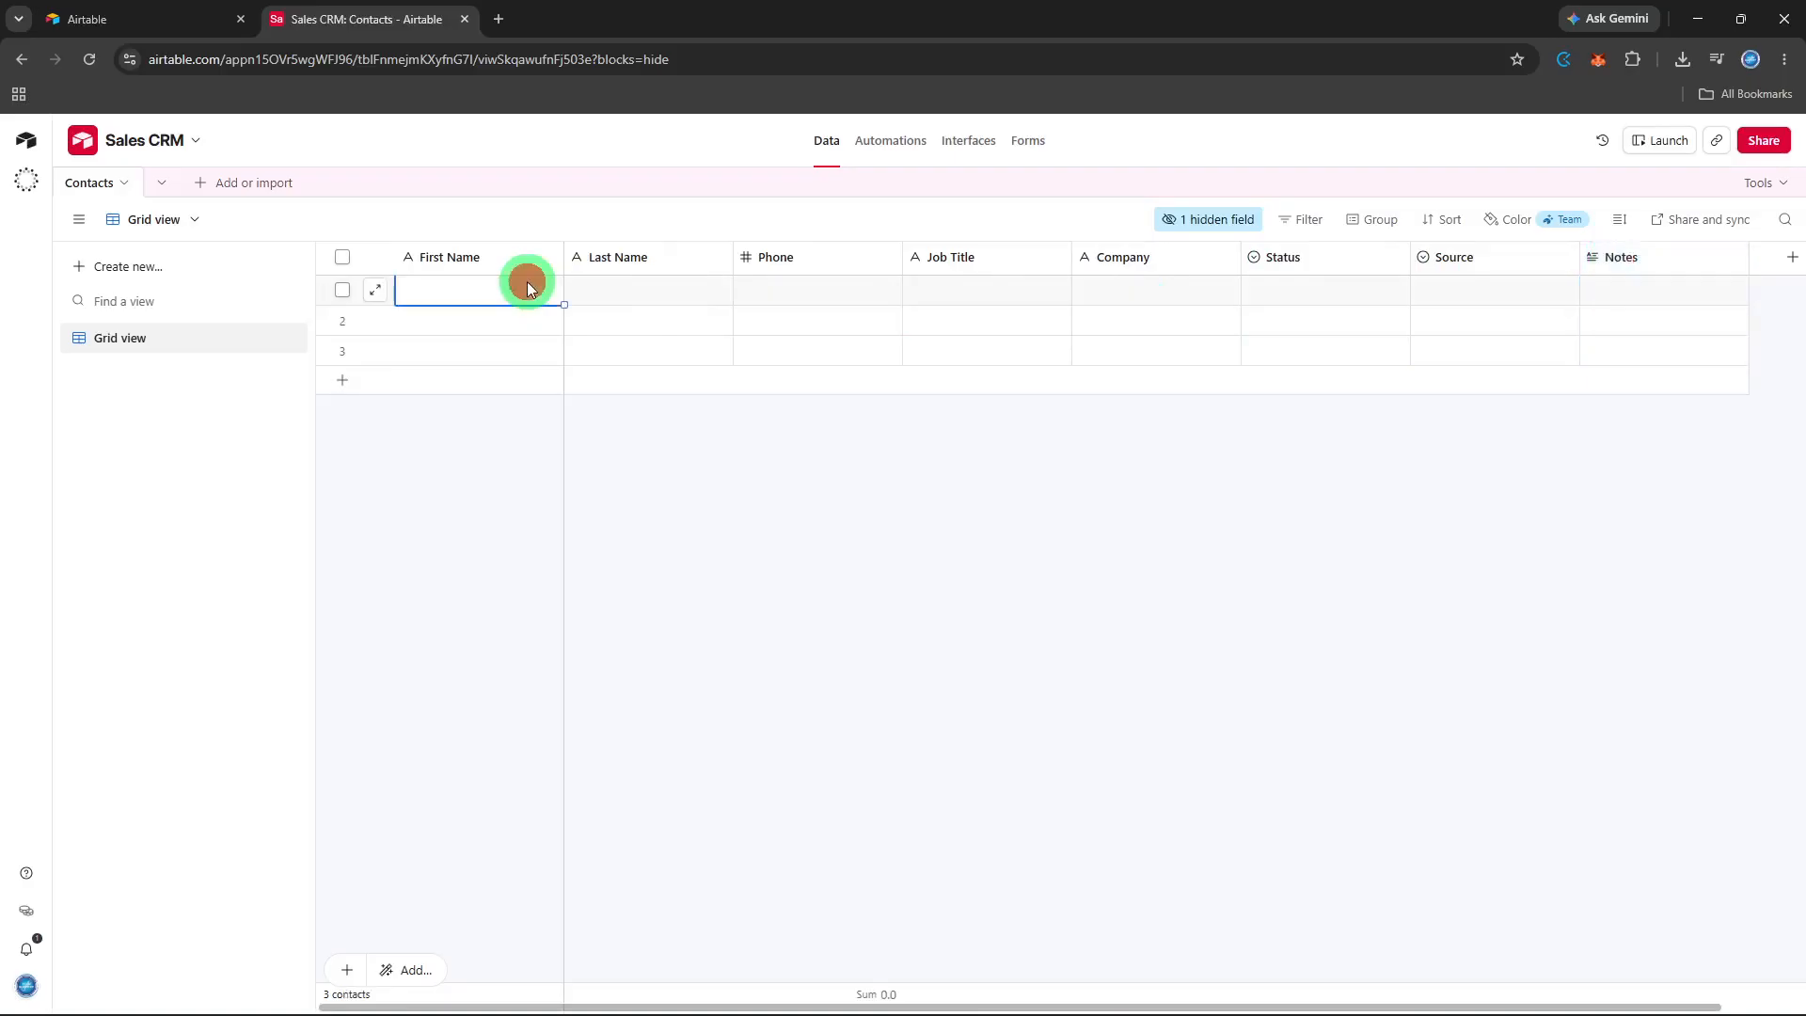
pyautogui.click(527, 281)
pyautogui.write('Ava')
pyautogui.click(629, 292)
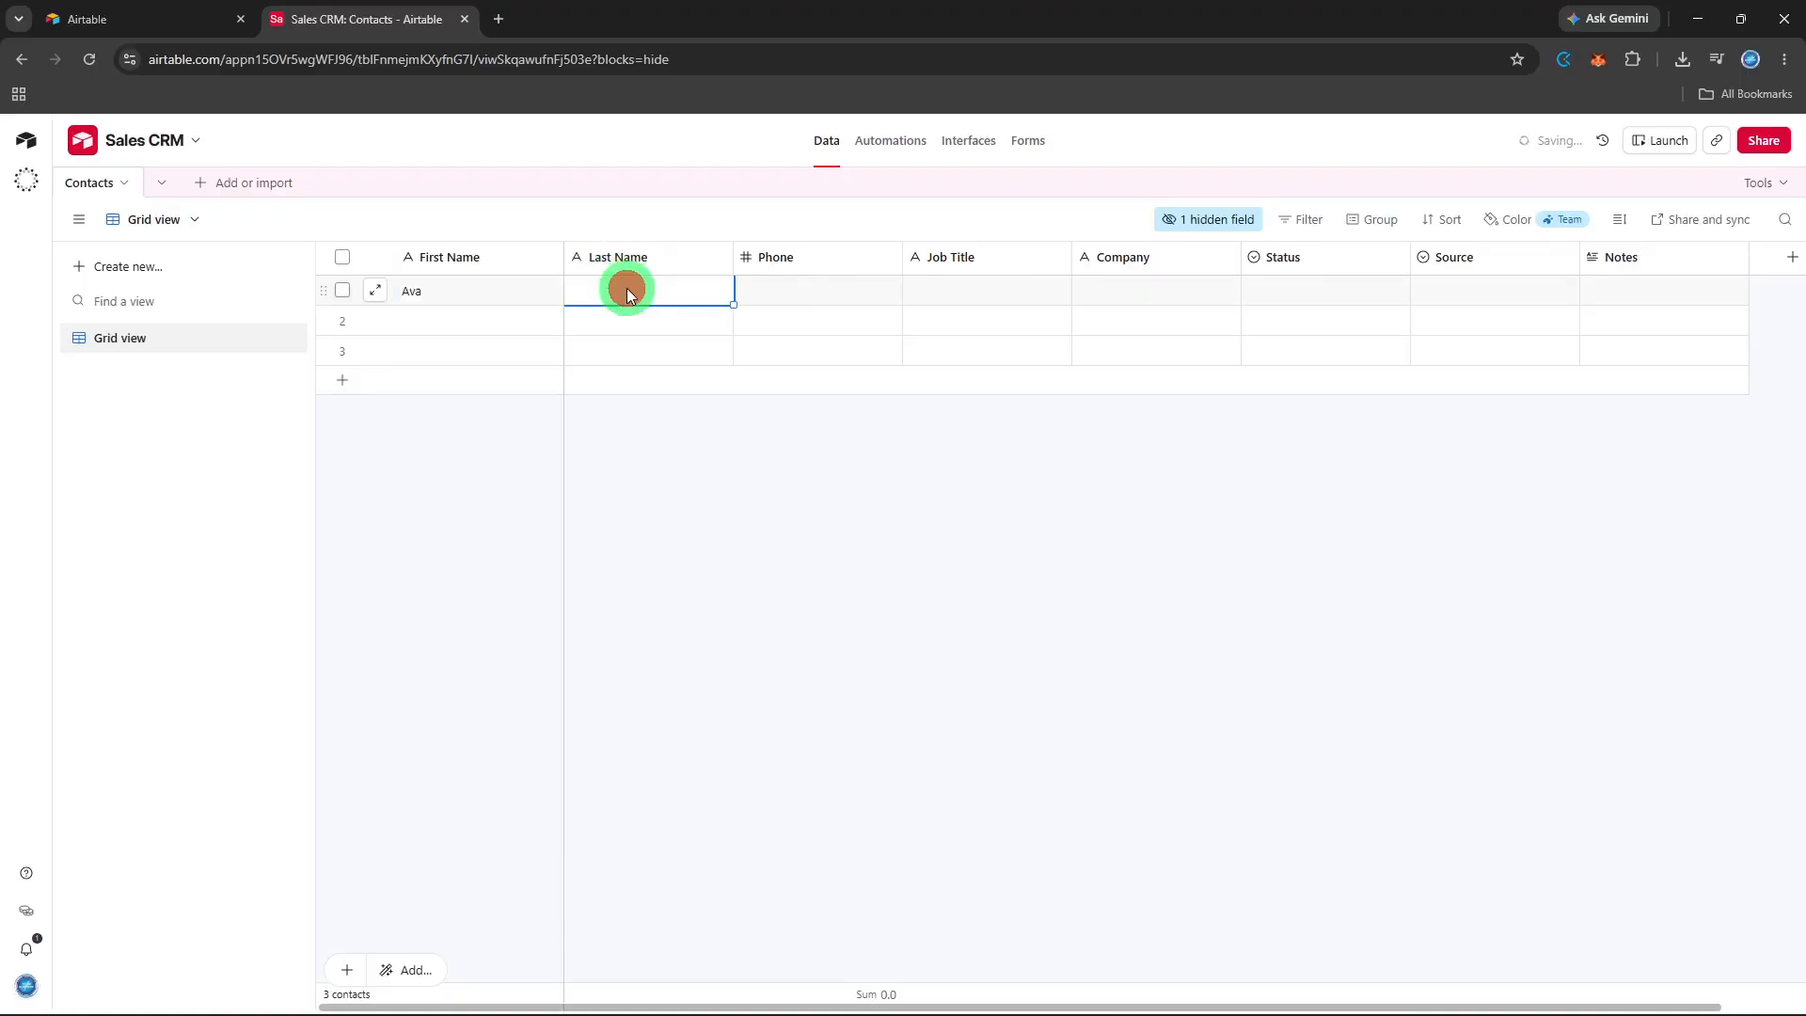
pyautogui.write('Chen')
pyautogui.click(1106, 292)
pyautogui.write('Northwind')
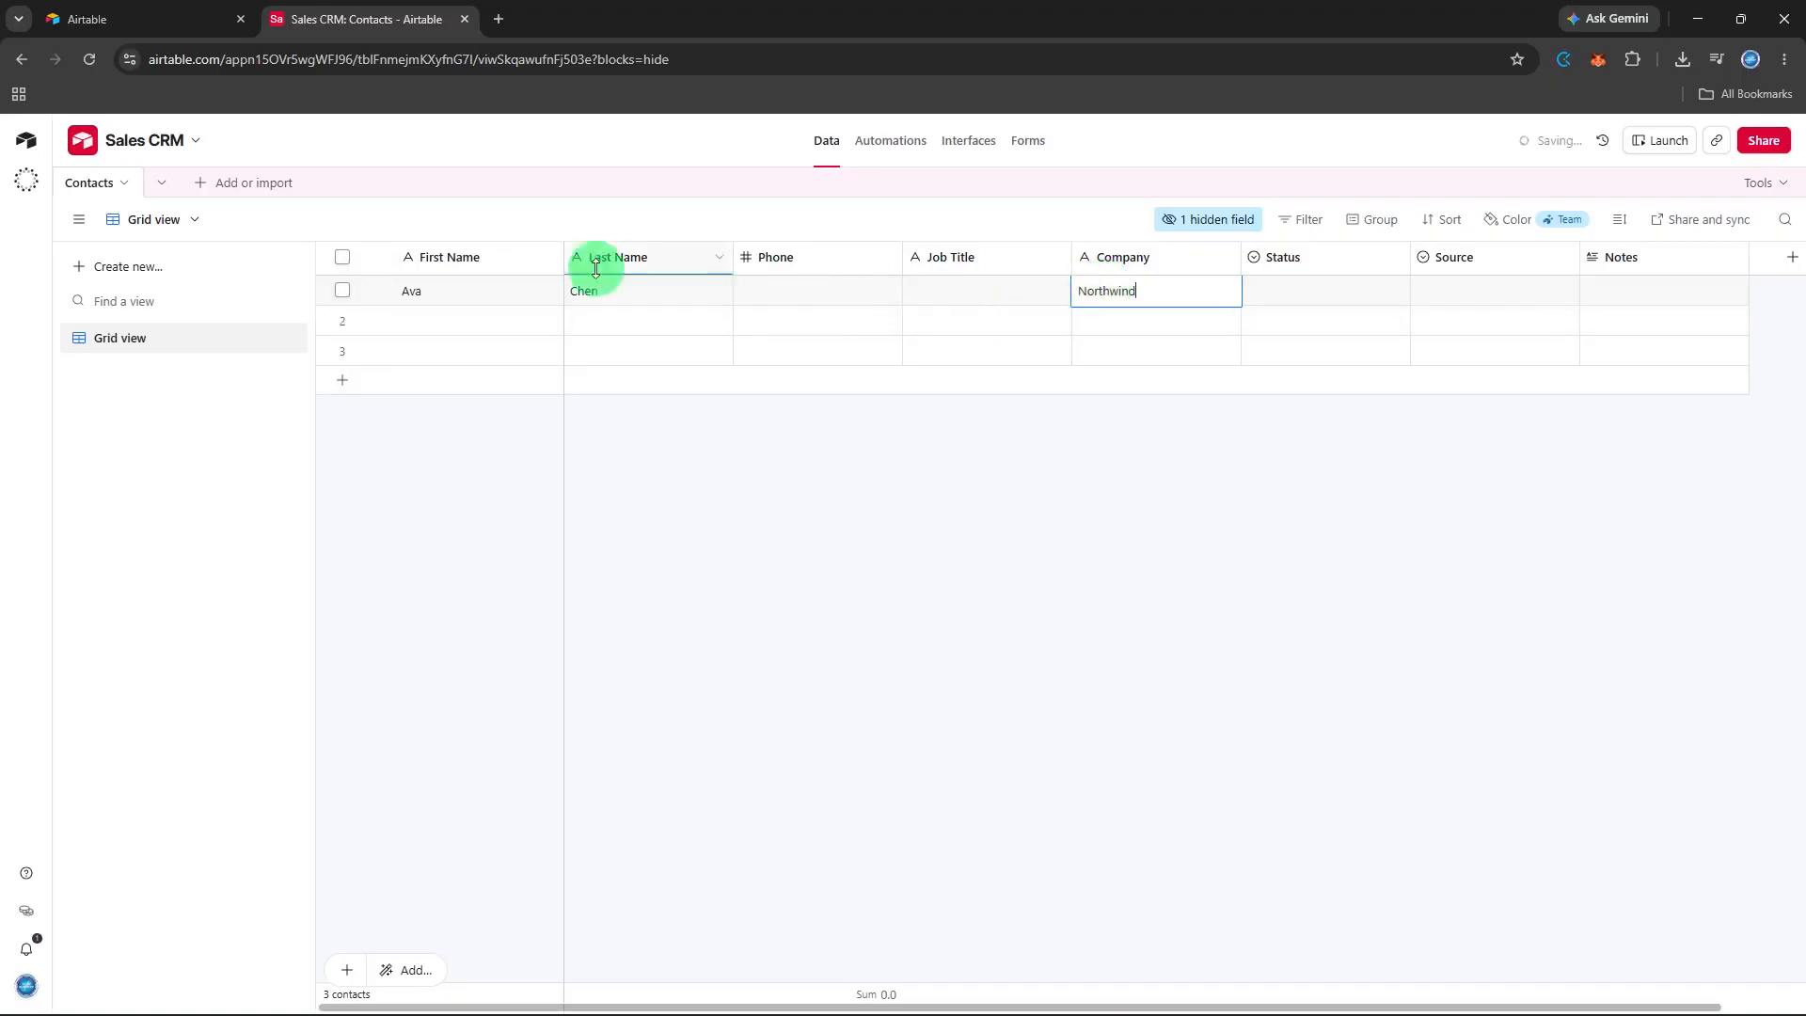
# Add a blank table from scratch to the base and enter Company as its name
pyautogui.click(184, 187)
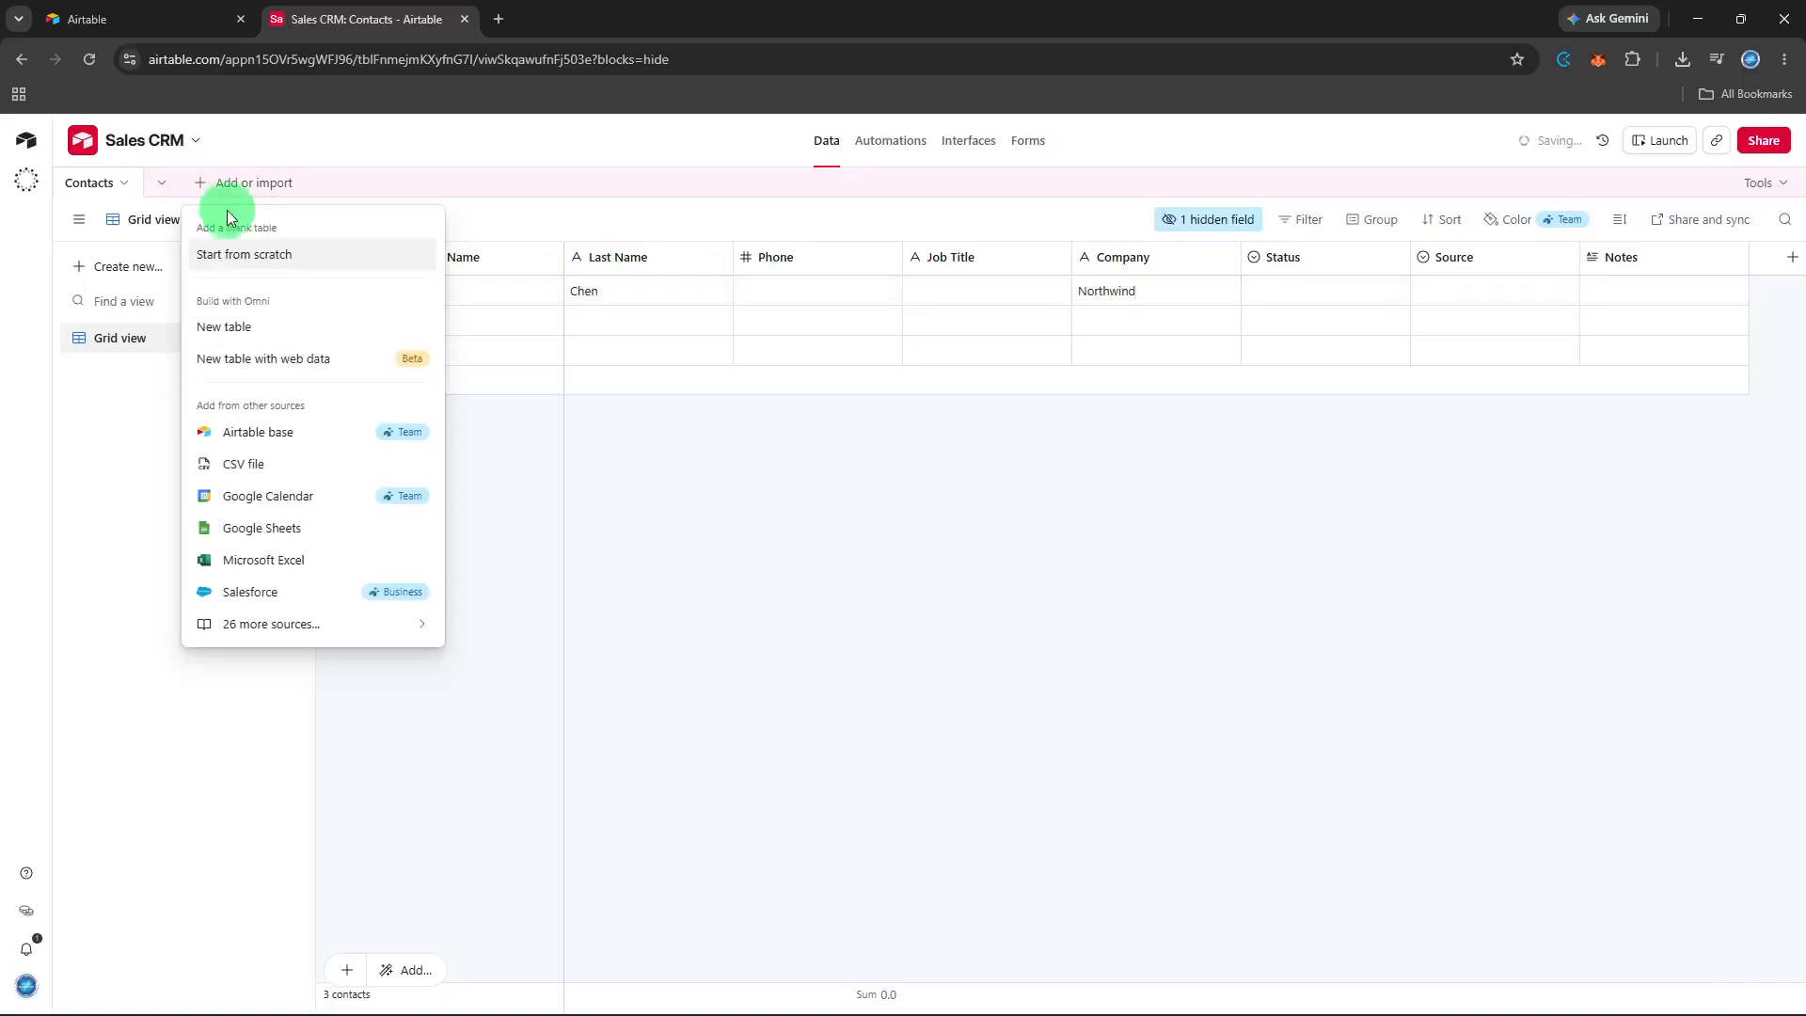
pyautogui.click(239, 252)
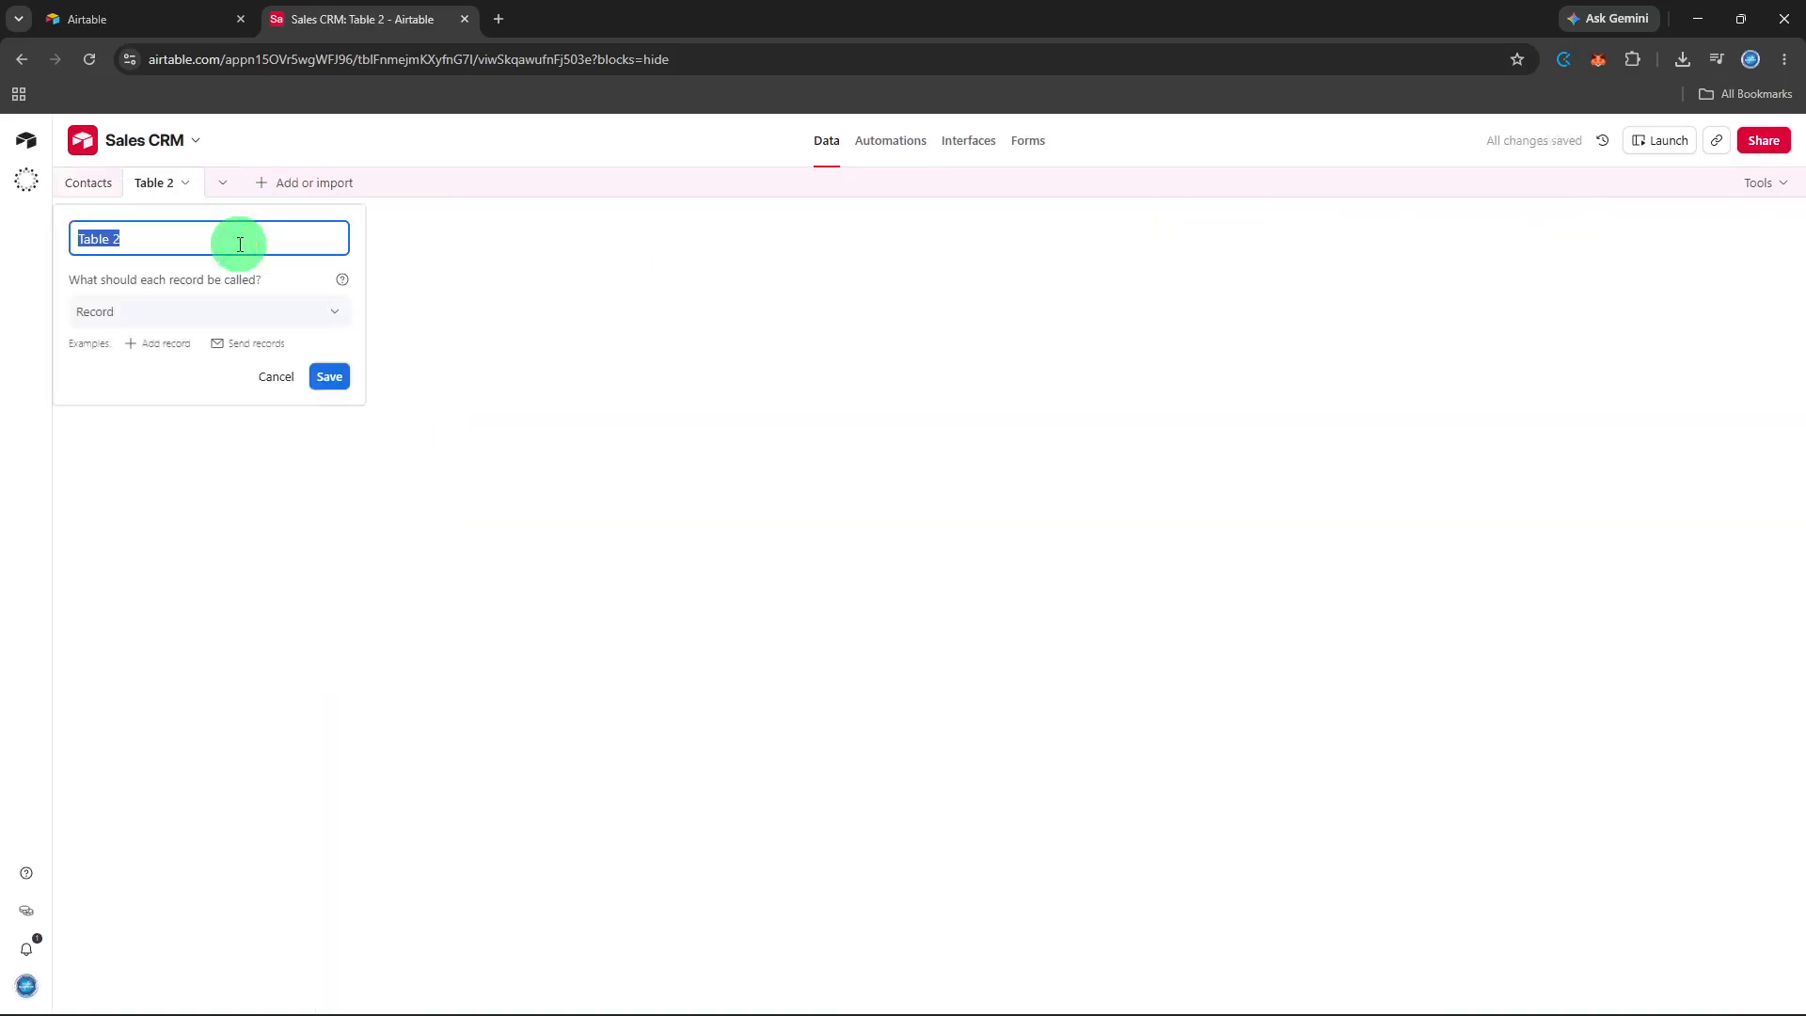
pyautogui.write('Compan')
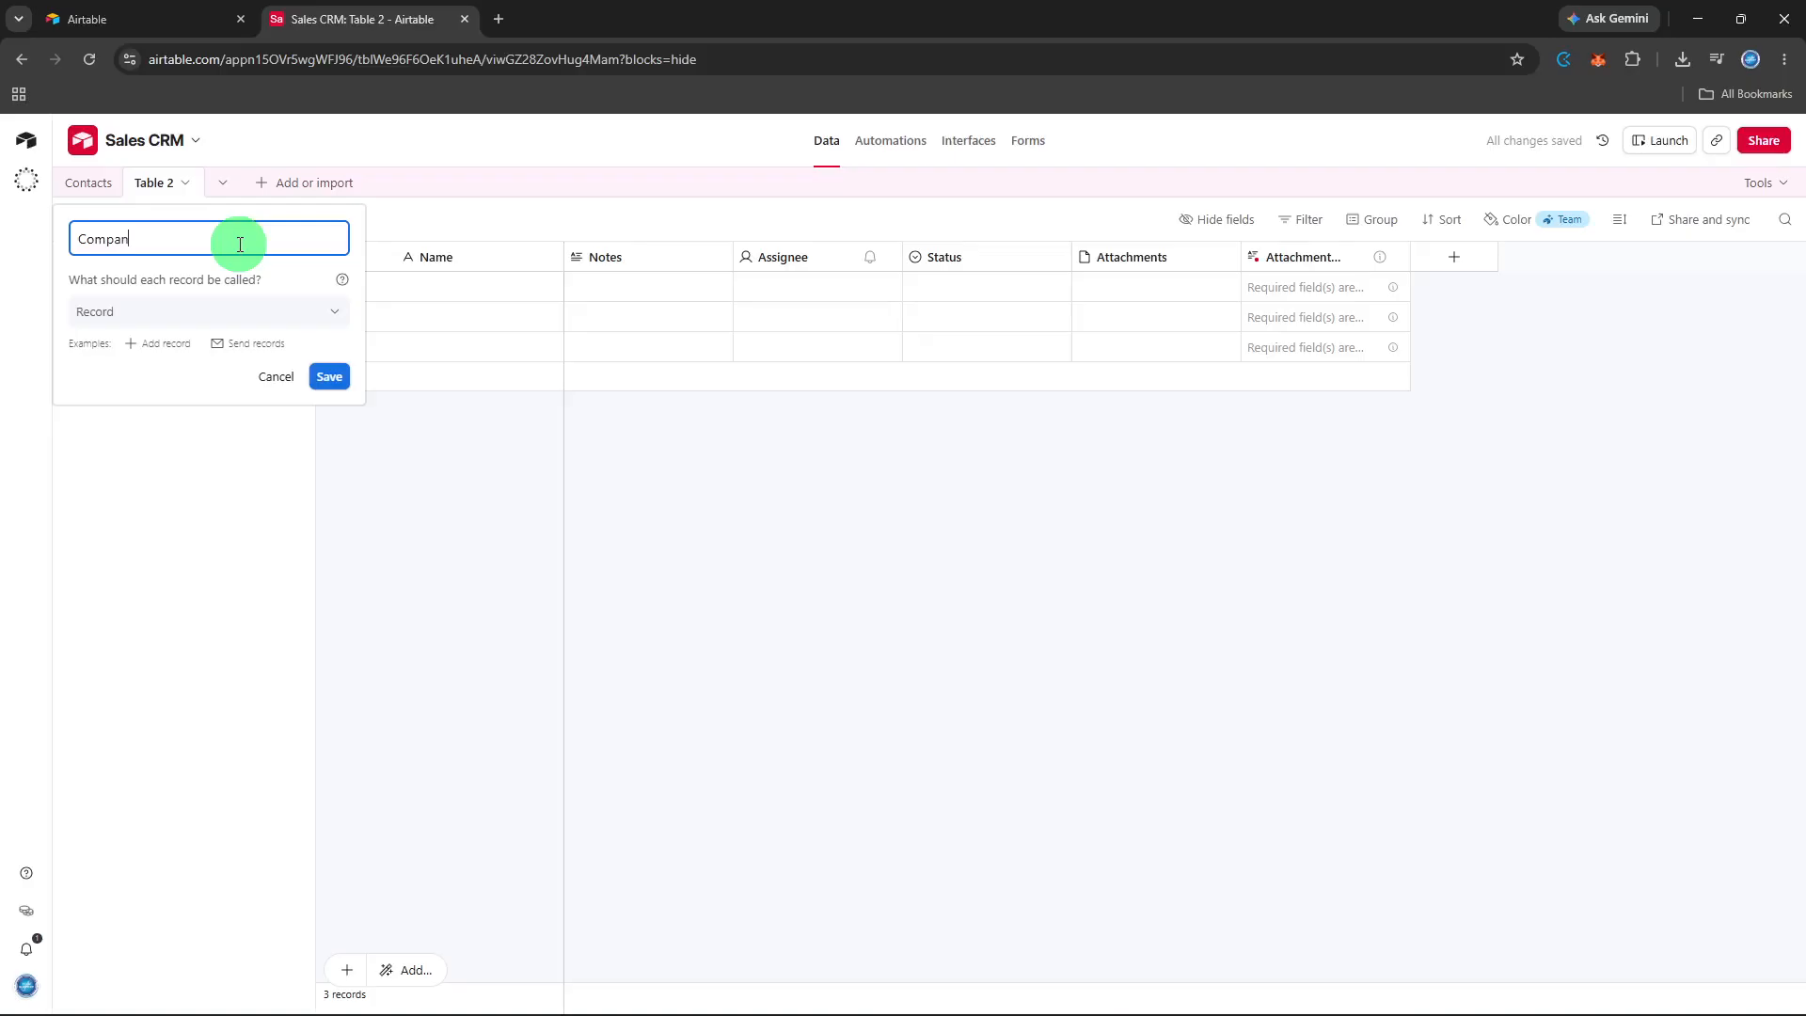
pyautogui.write('y')
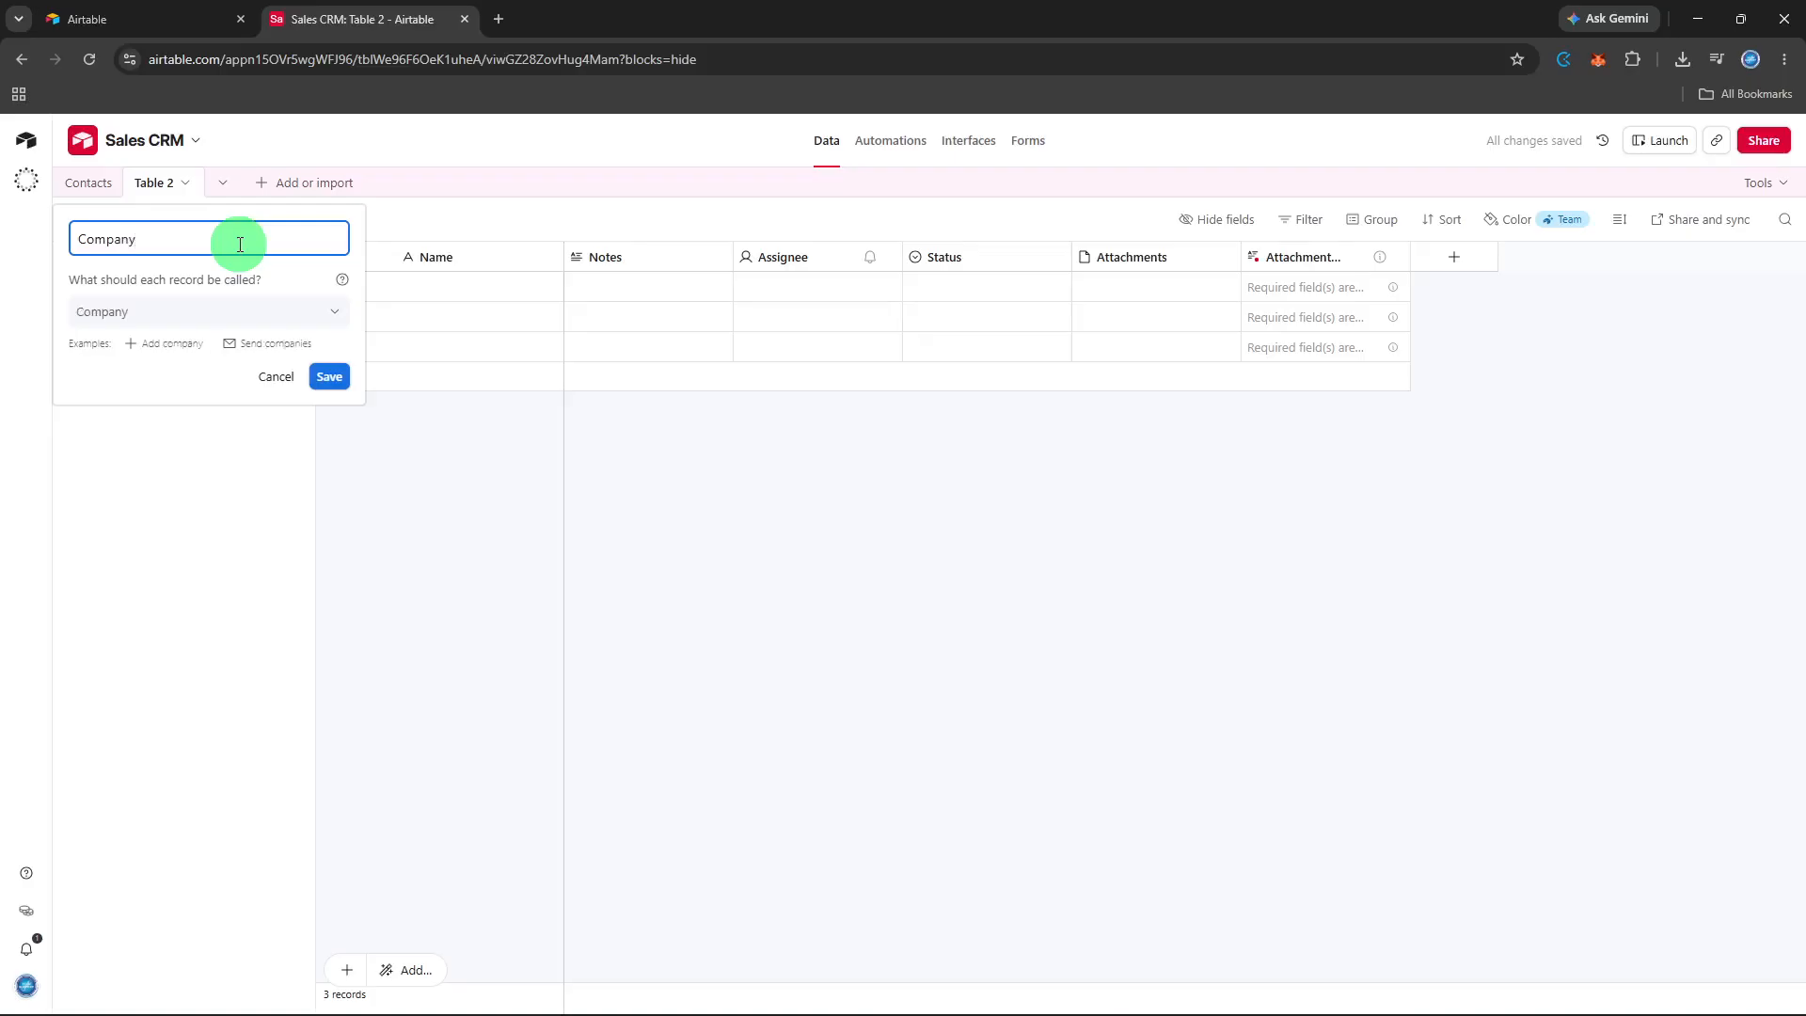
# Enter Northwind in the Name field of the new table's first record
pyautogui.doubleClick(464, 286)
pyautogui.write('Northwind')
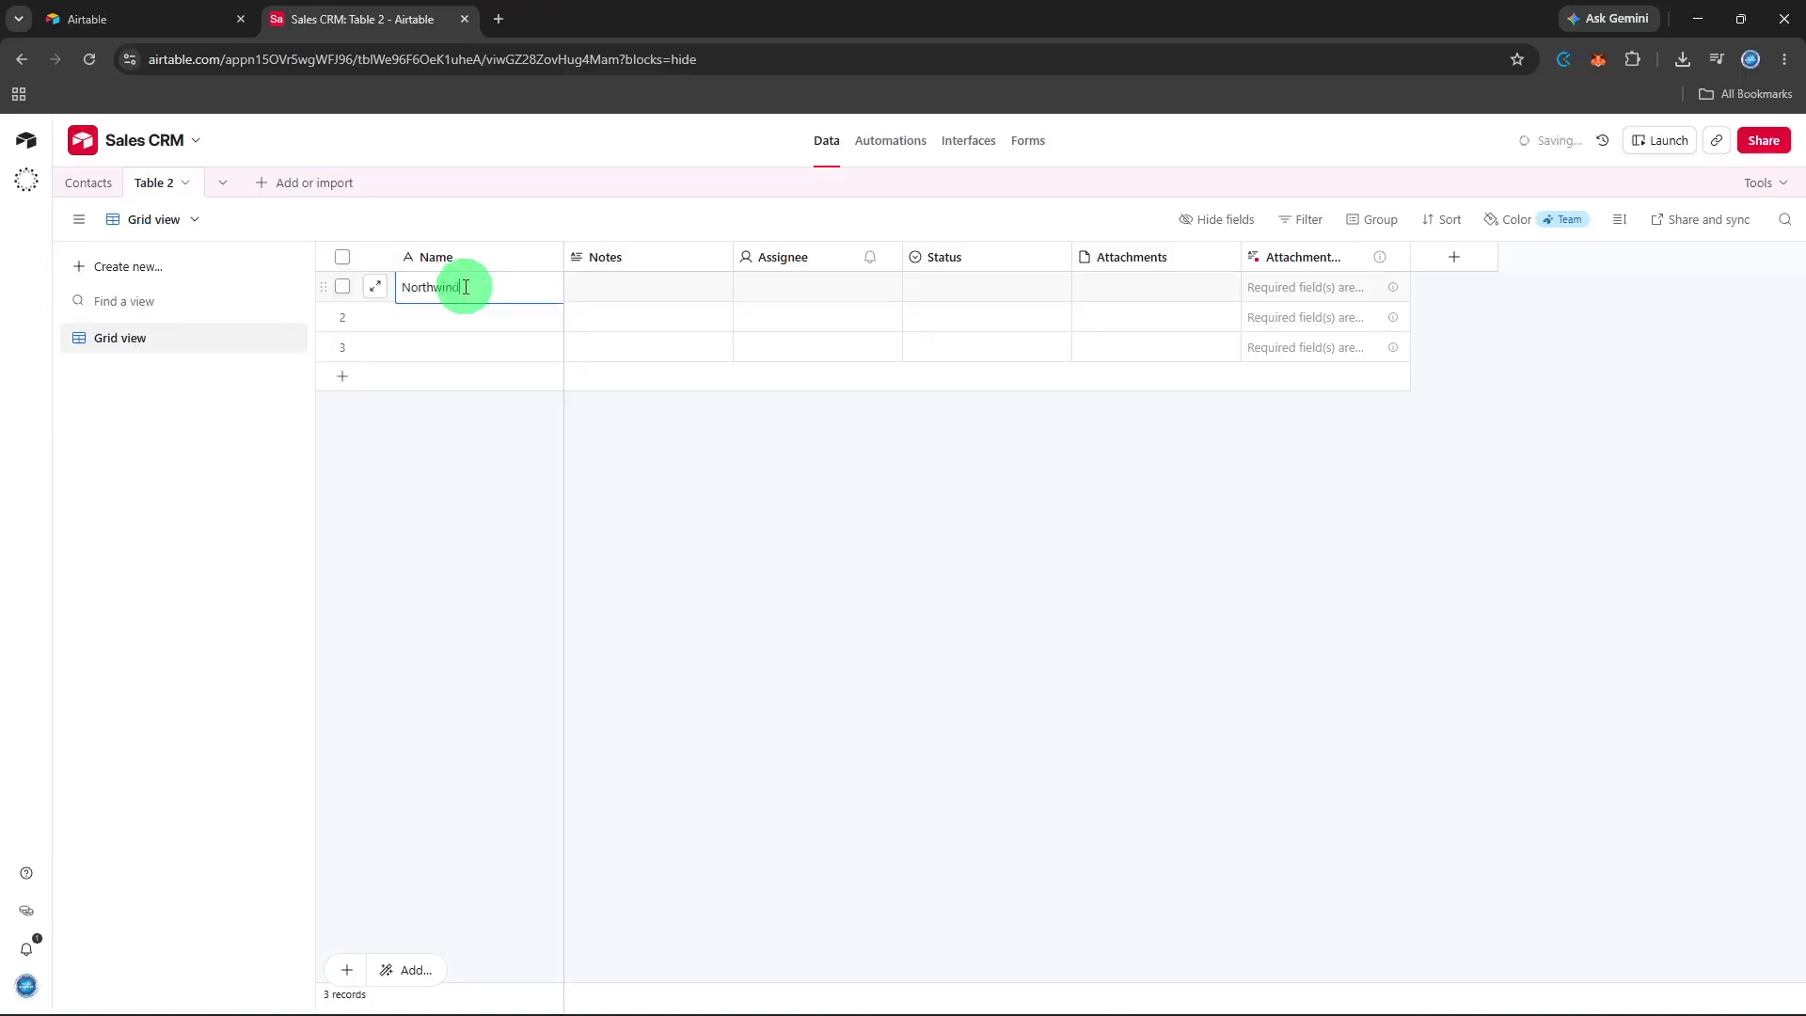
pyautogui.click(464, 313)
# Copy the cell URL of Northwind in the new table, and that of the Northwind company cell in Contacts
pyautogui.rightClick(478, 292)
pyautogui.click(570, 583)
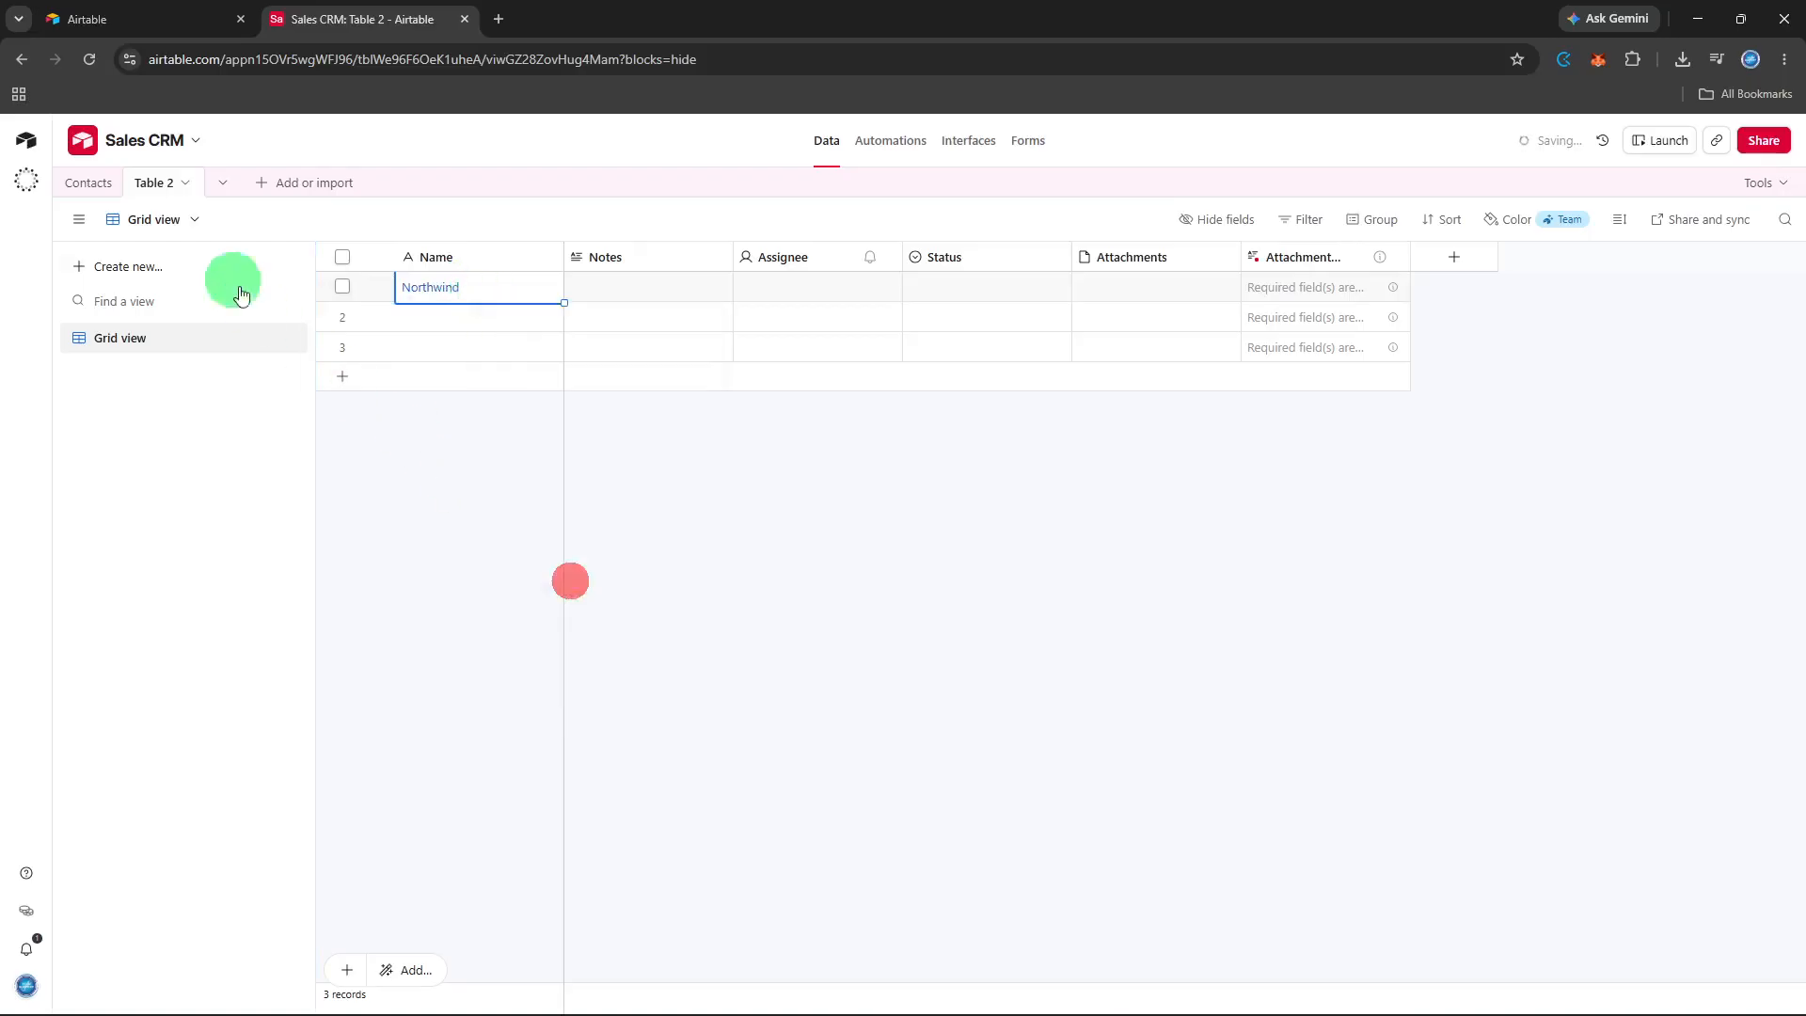
pyautogui.click(62, 186)
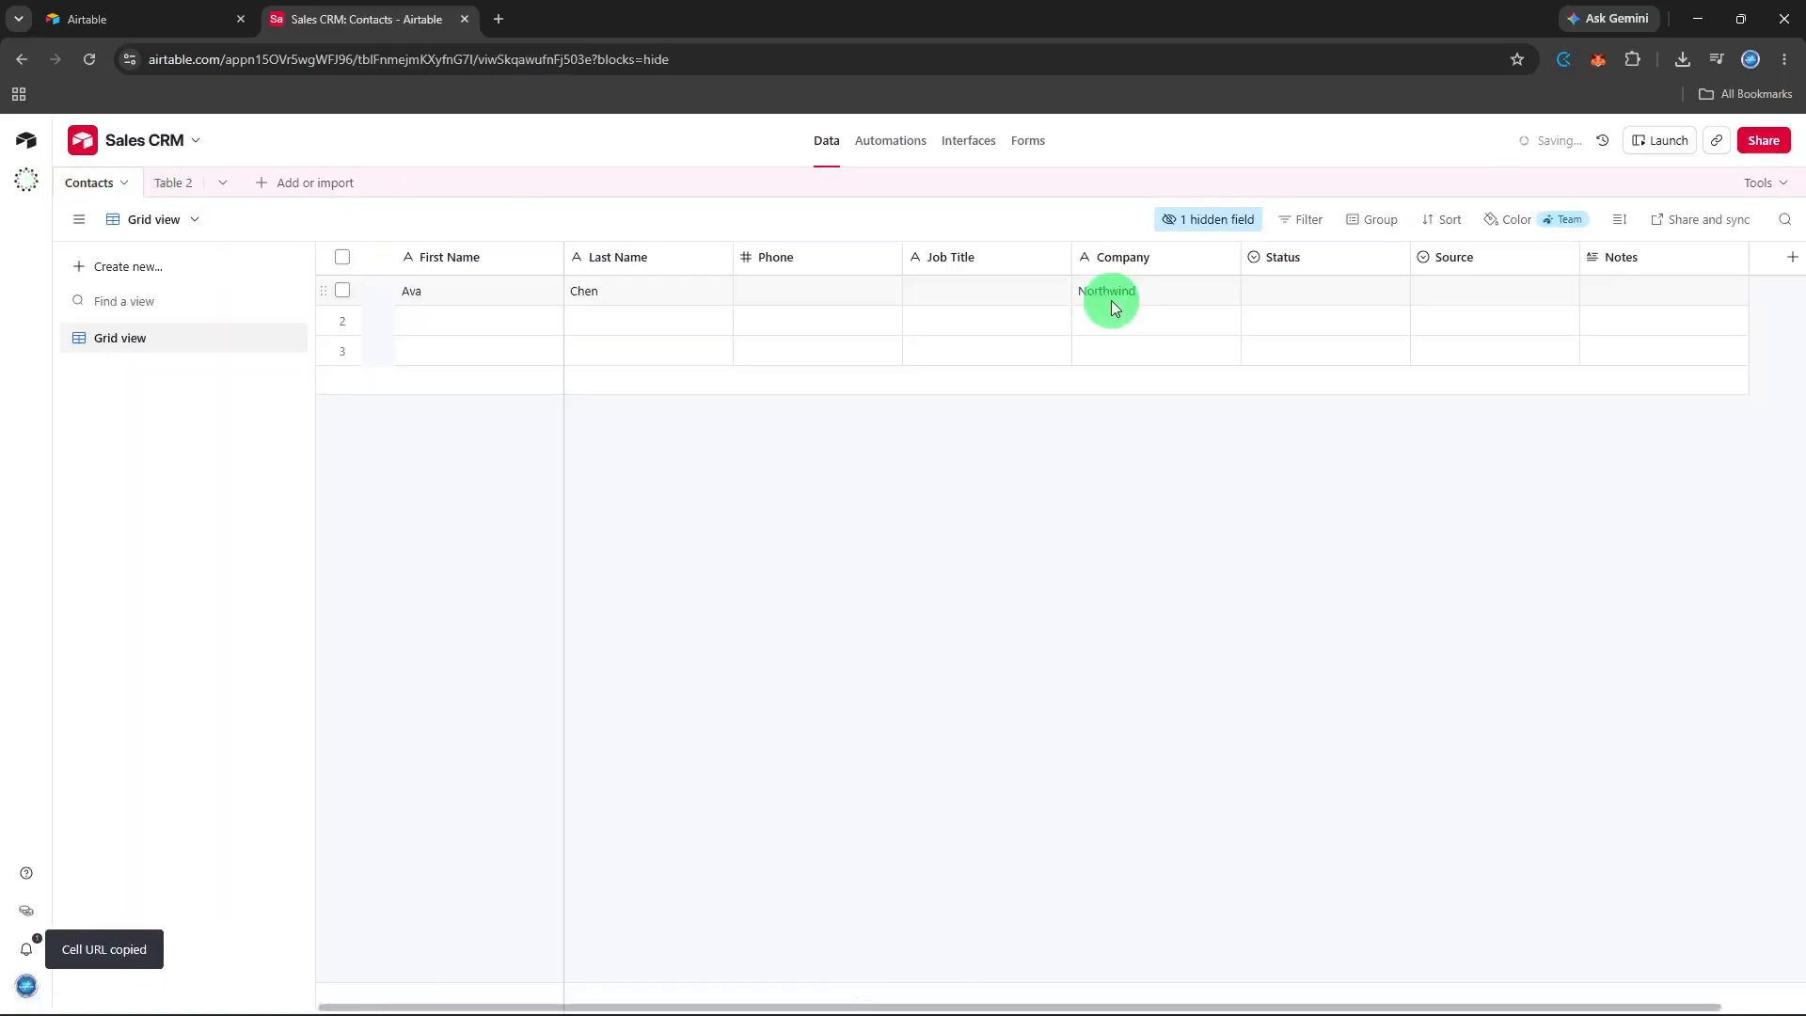
pyautogui.rightClick(1141, 298)
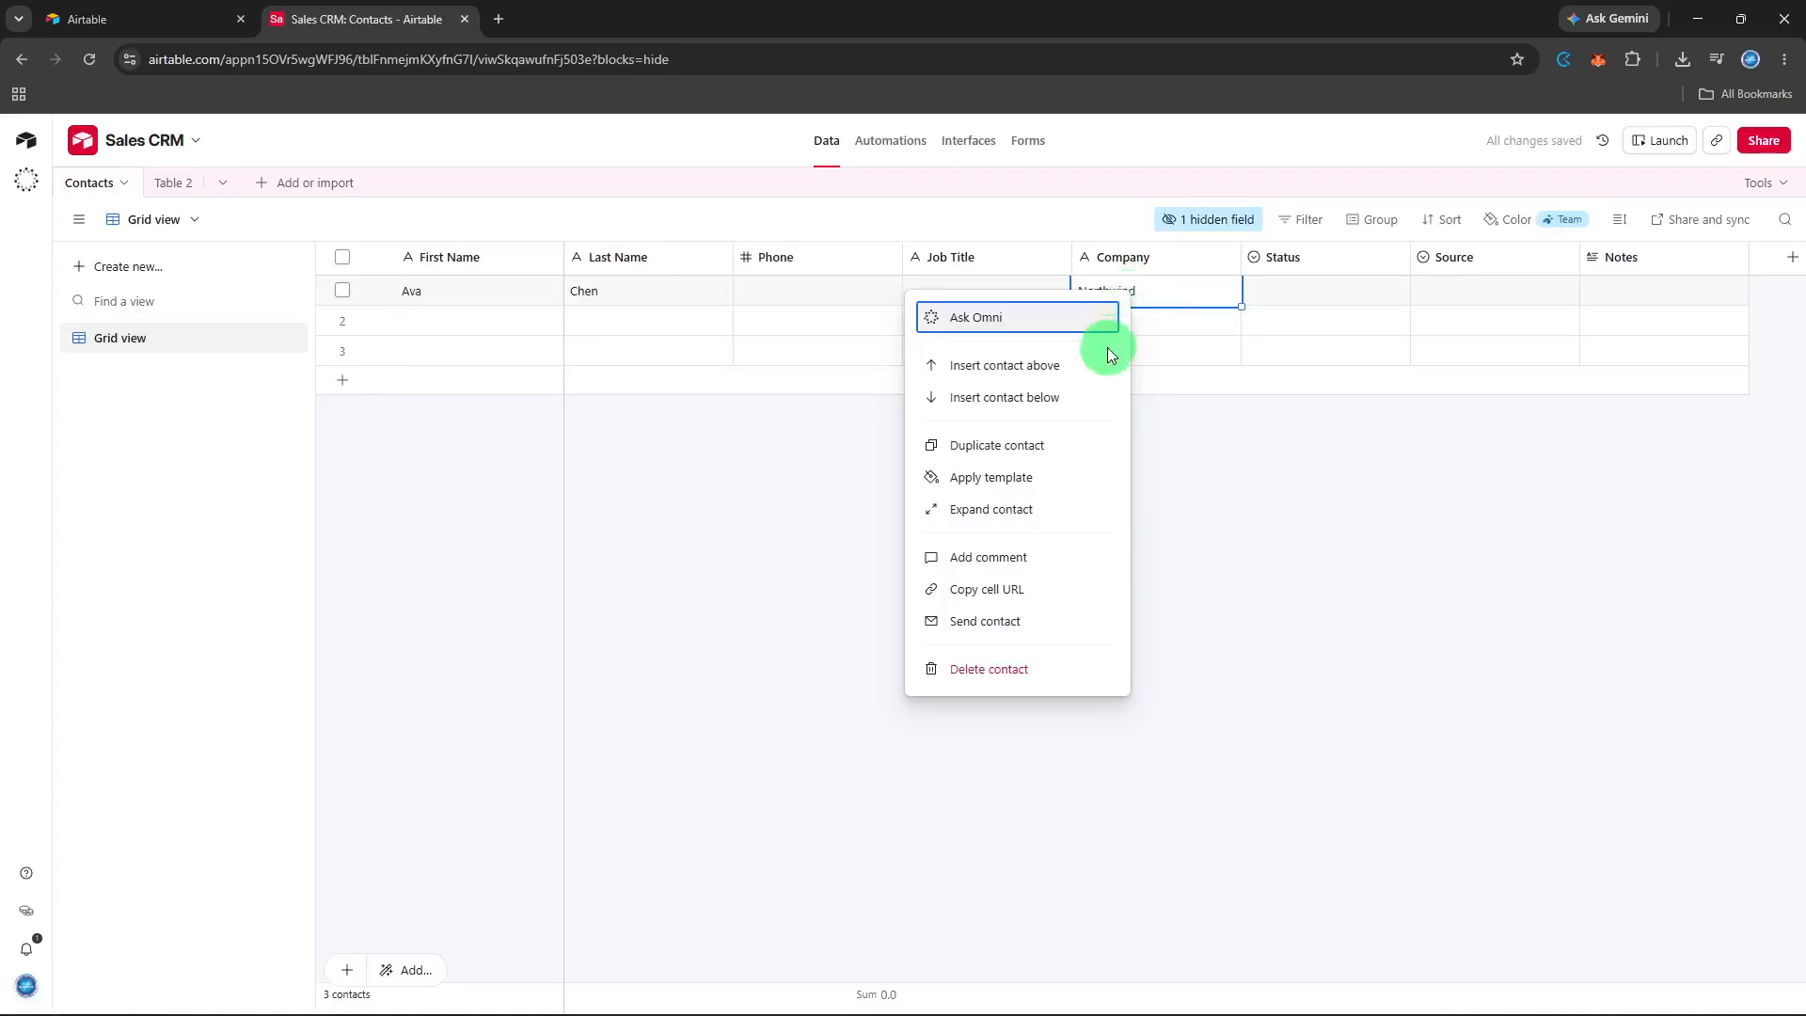
pyautogui.click(1024, 589)
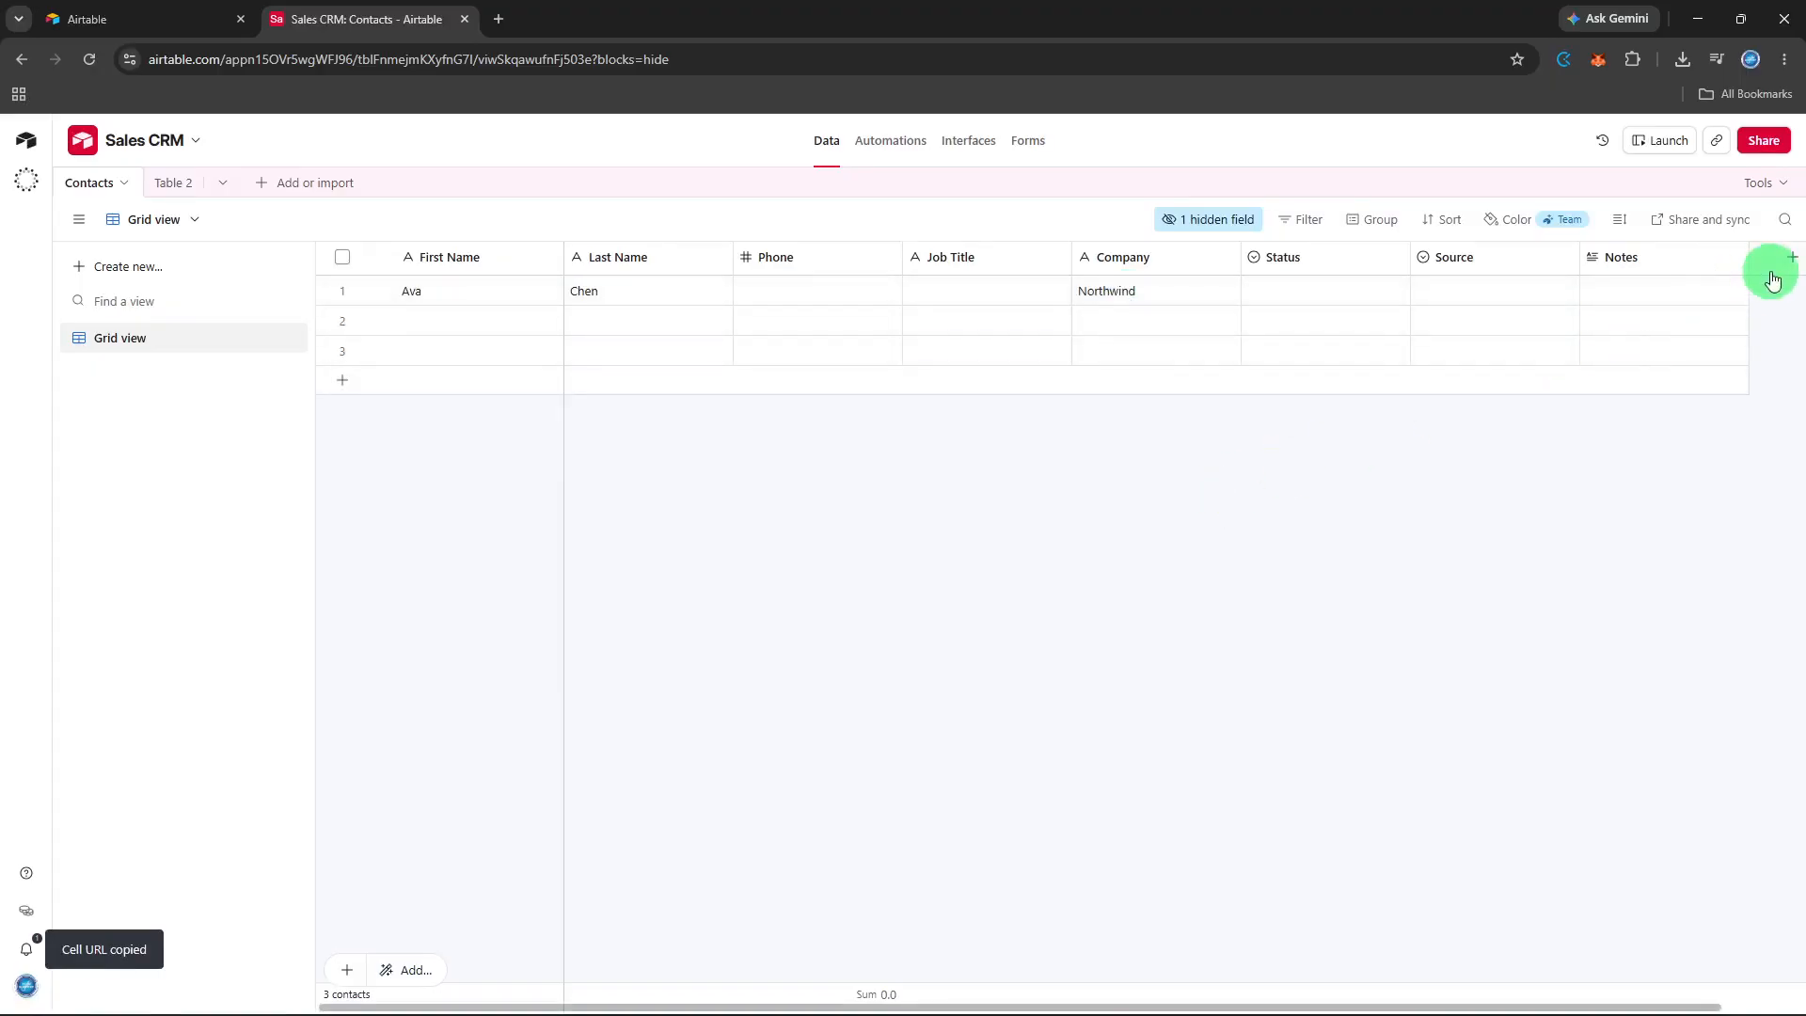
# Add another blank table from scratch, name it Deals and save it
pyautogui.click(261, 191)
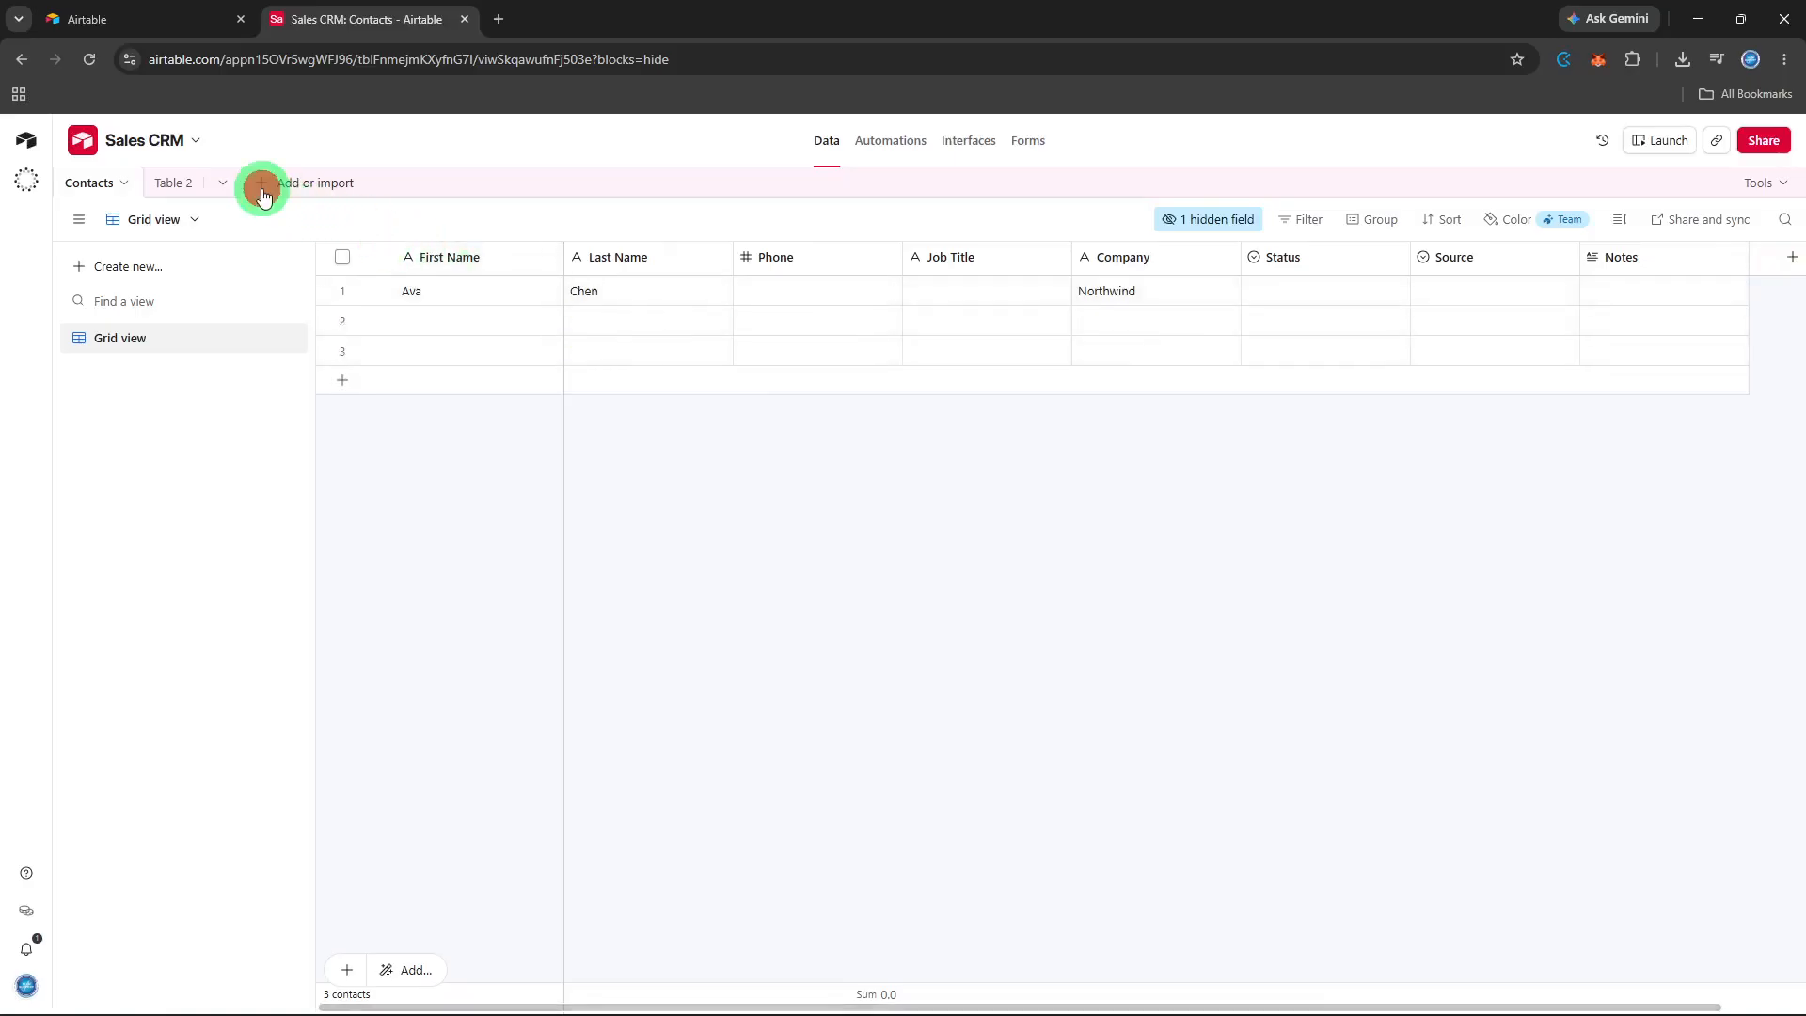
pyautogui.click(278, 250)
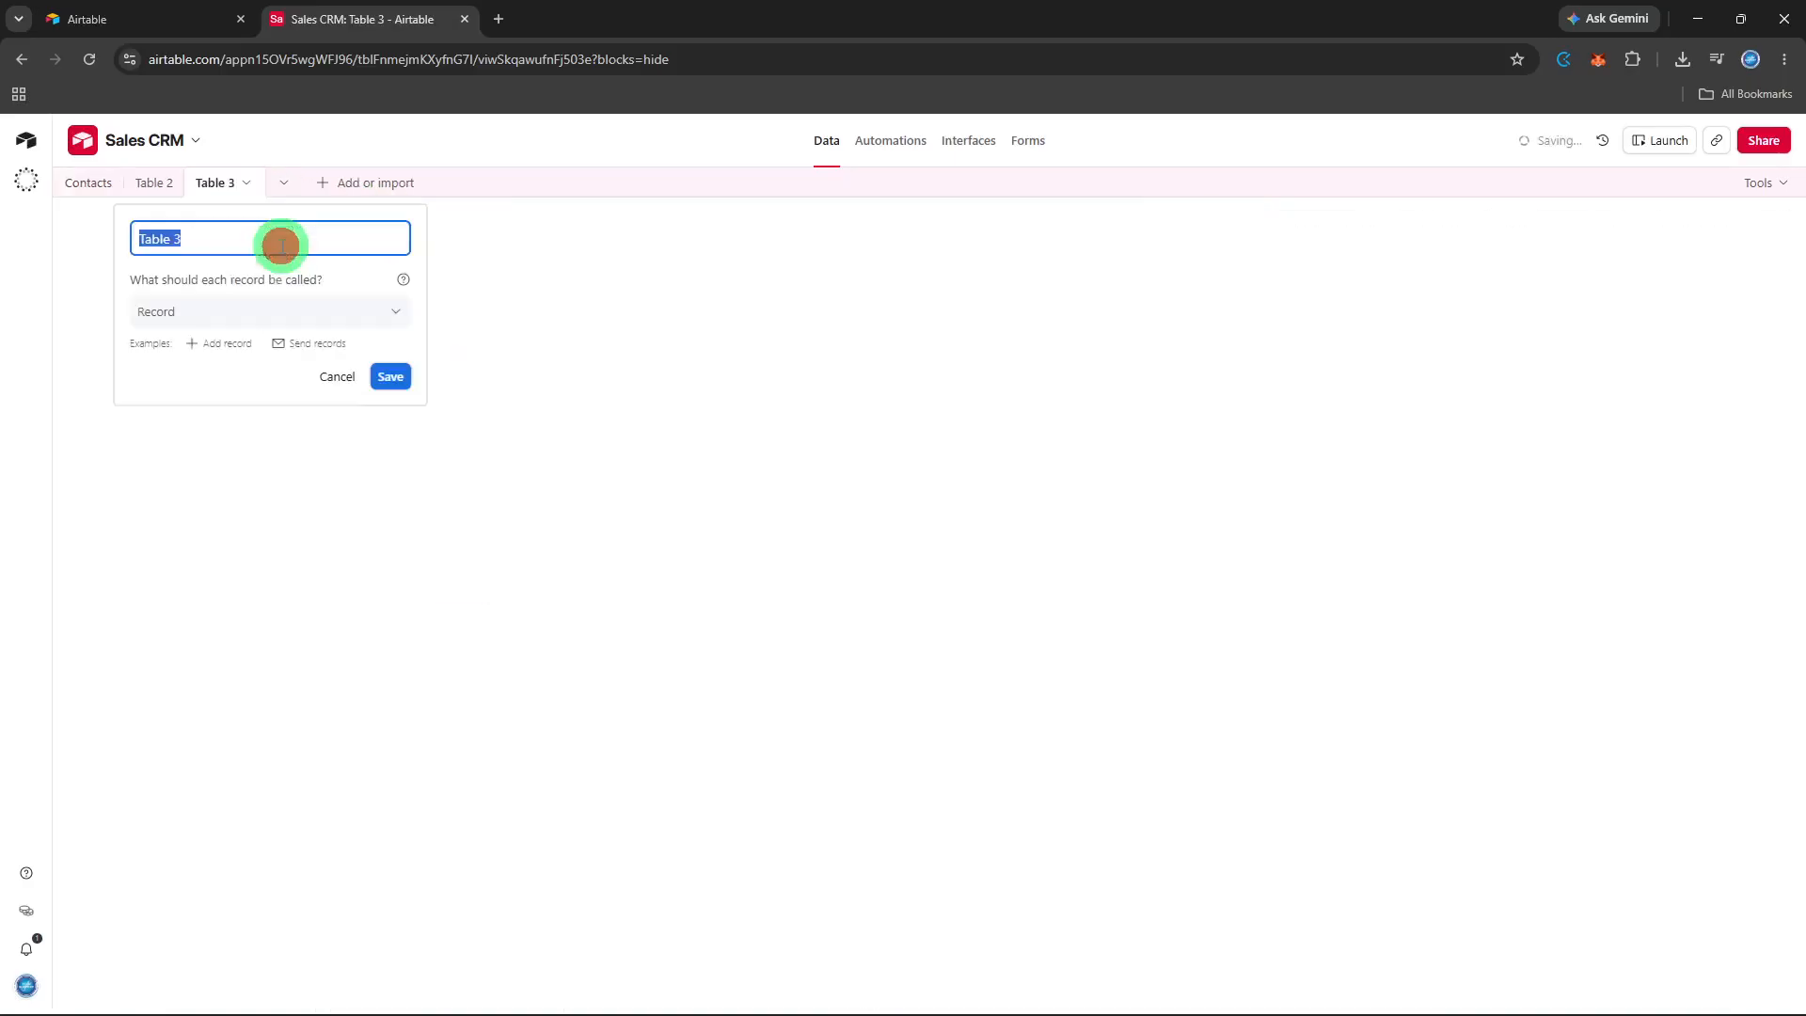
pyautogui.write('Deals')
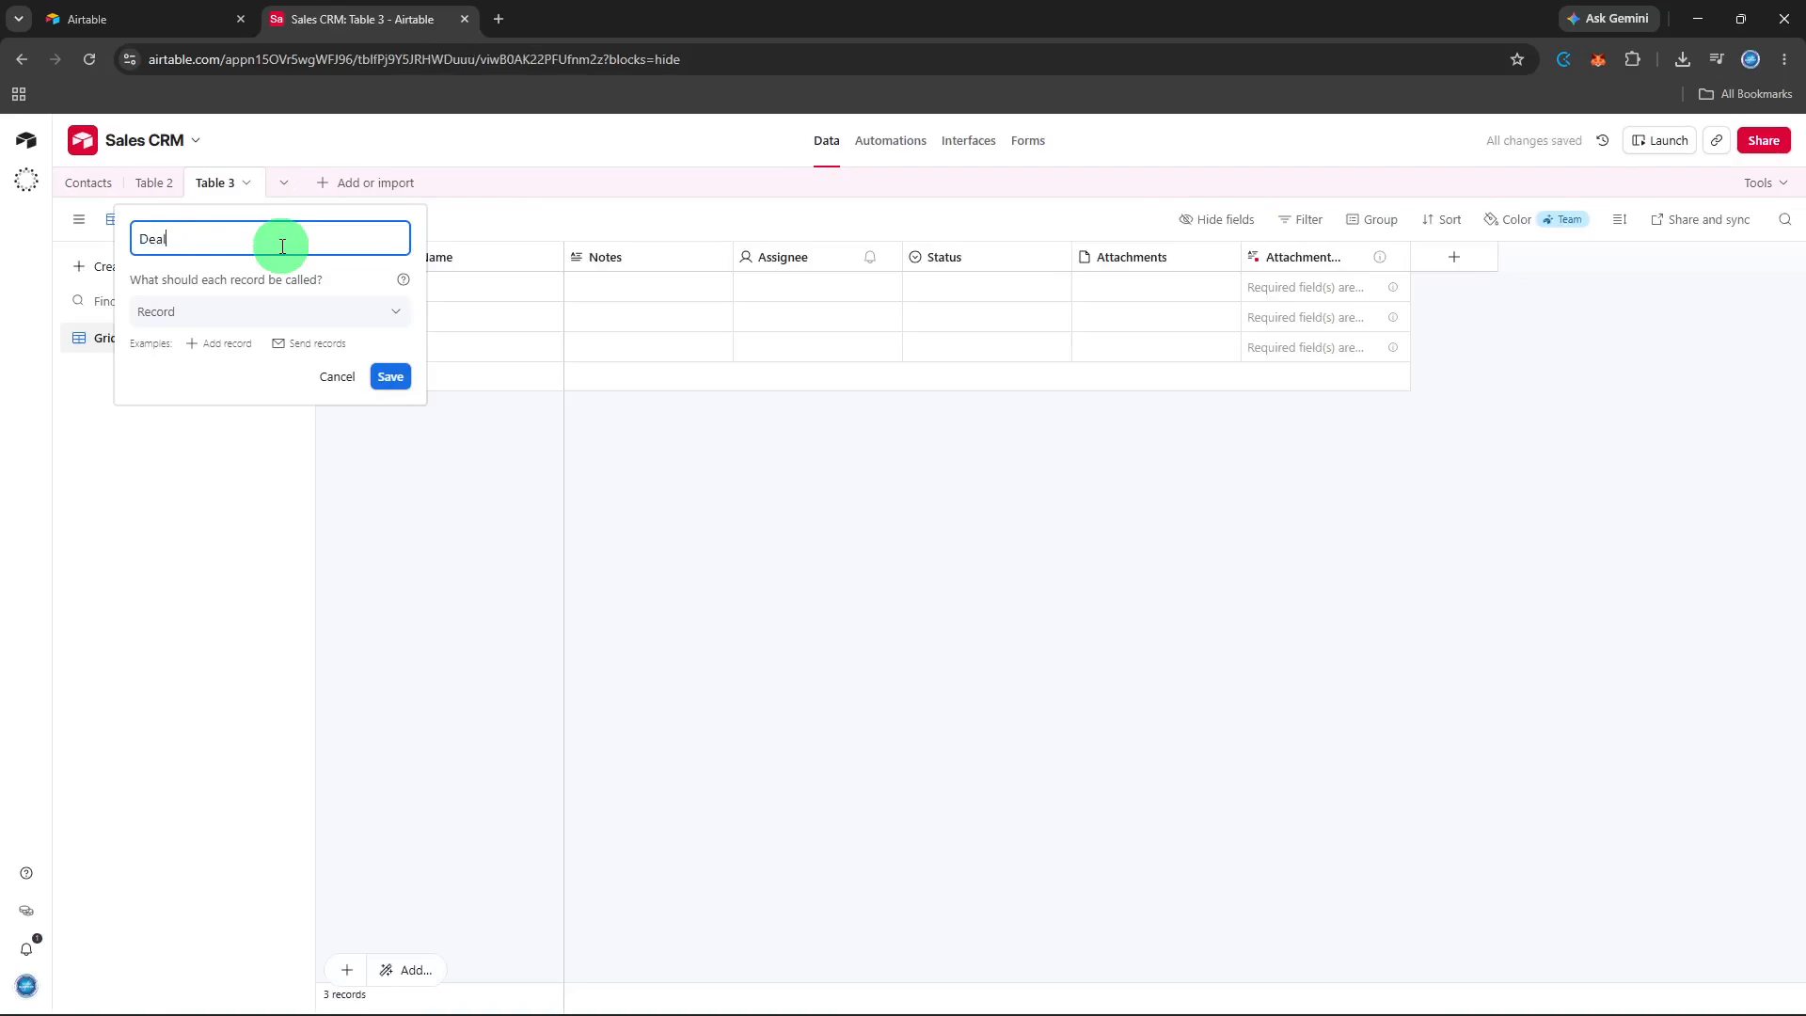
pyautogui.click(377, 378)
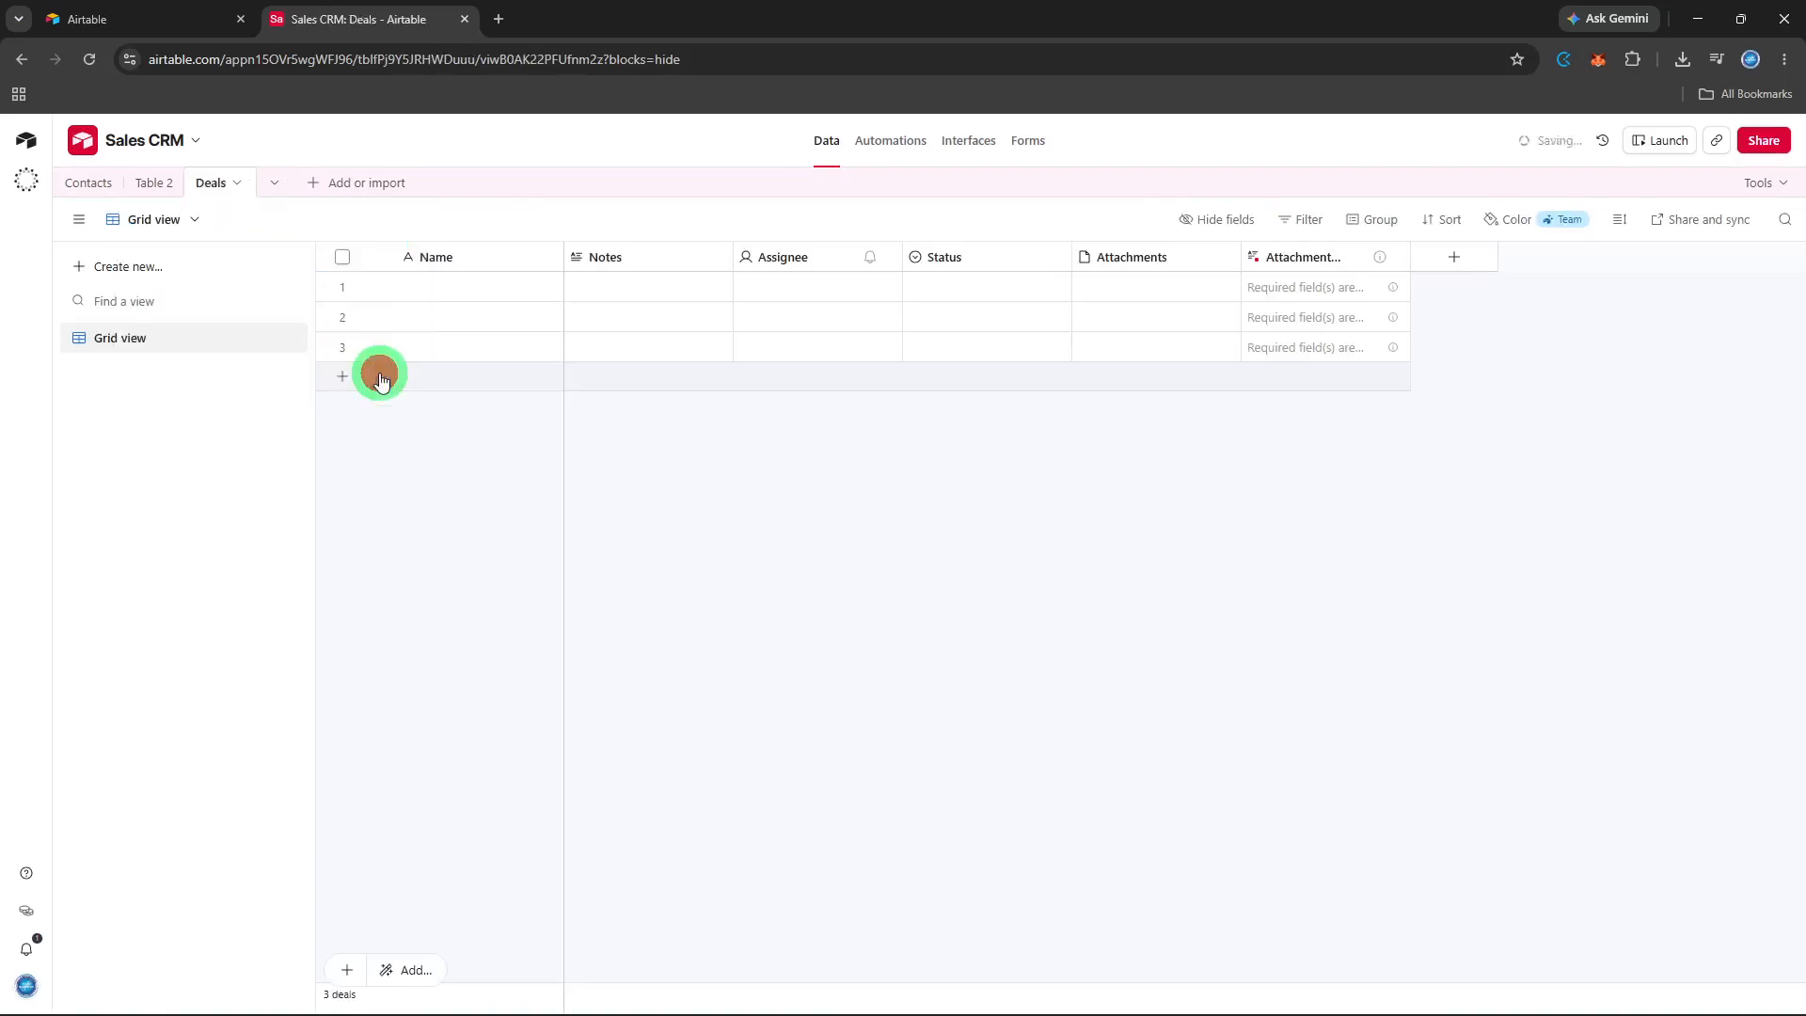
# Rename Table 2 as Company and save the new name
pyautogui.click(154, 186)
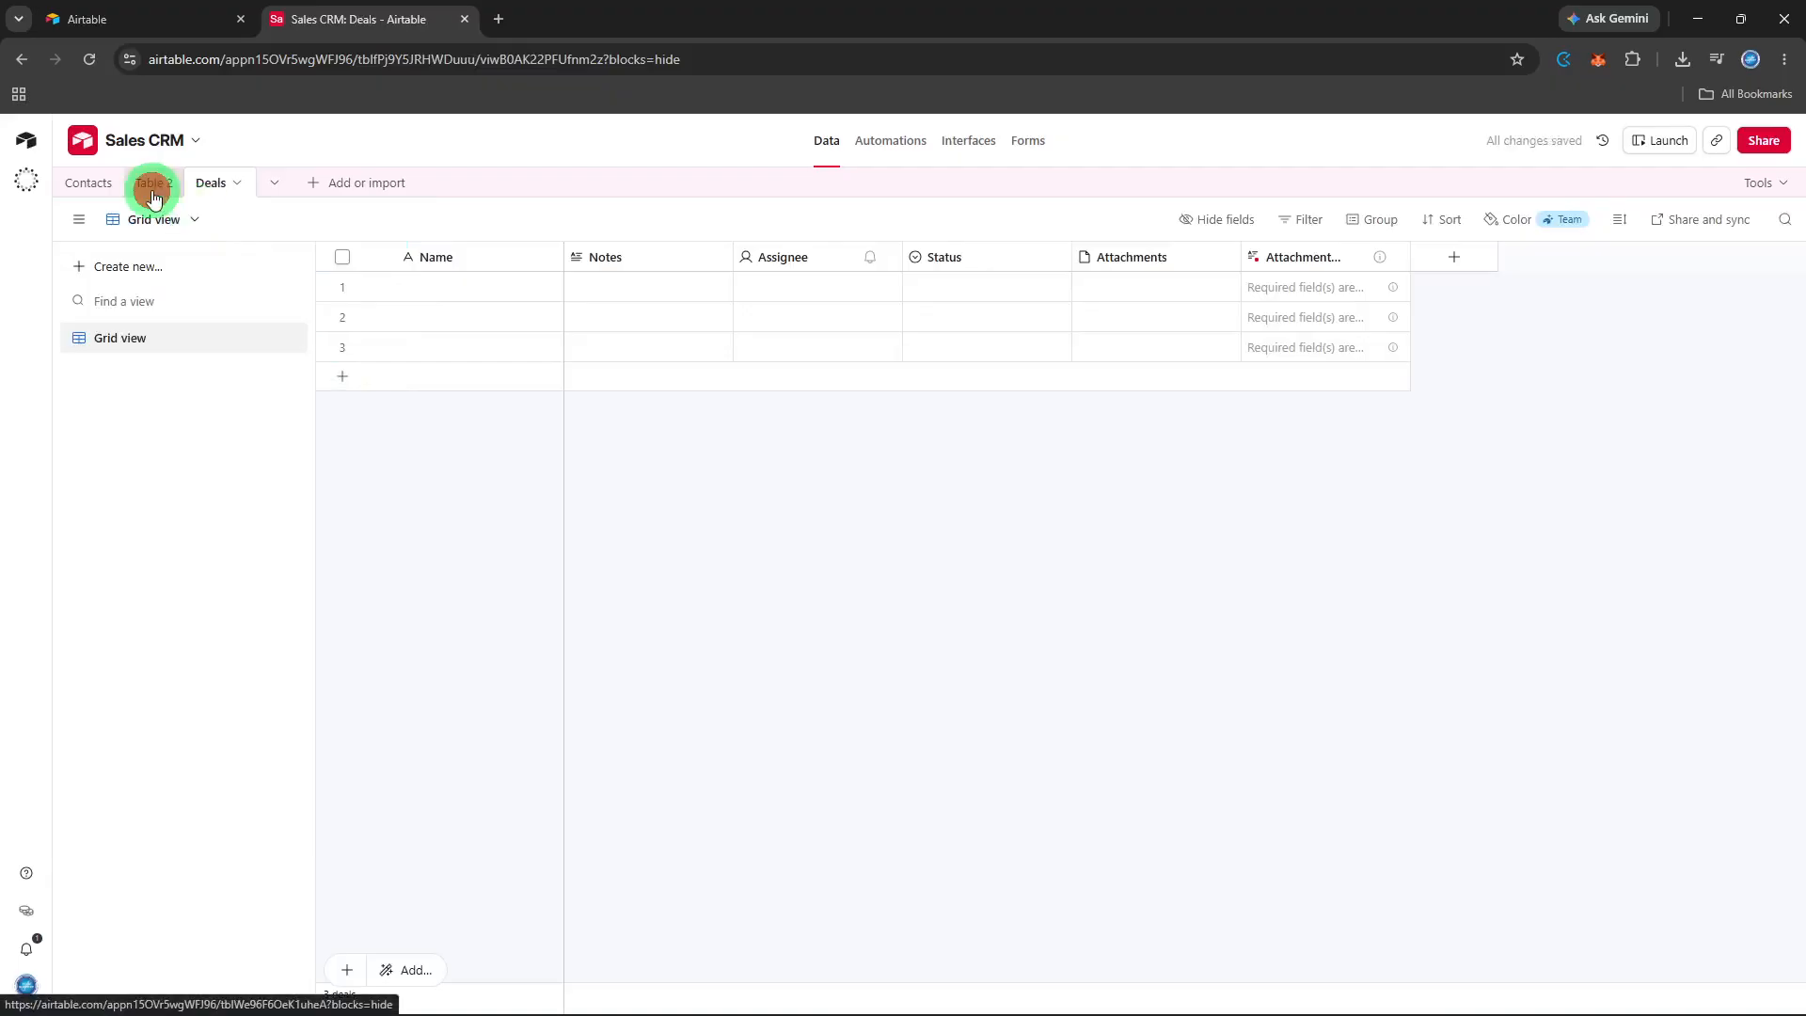
pyautogui.click(152, 186)
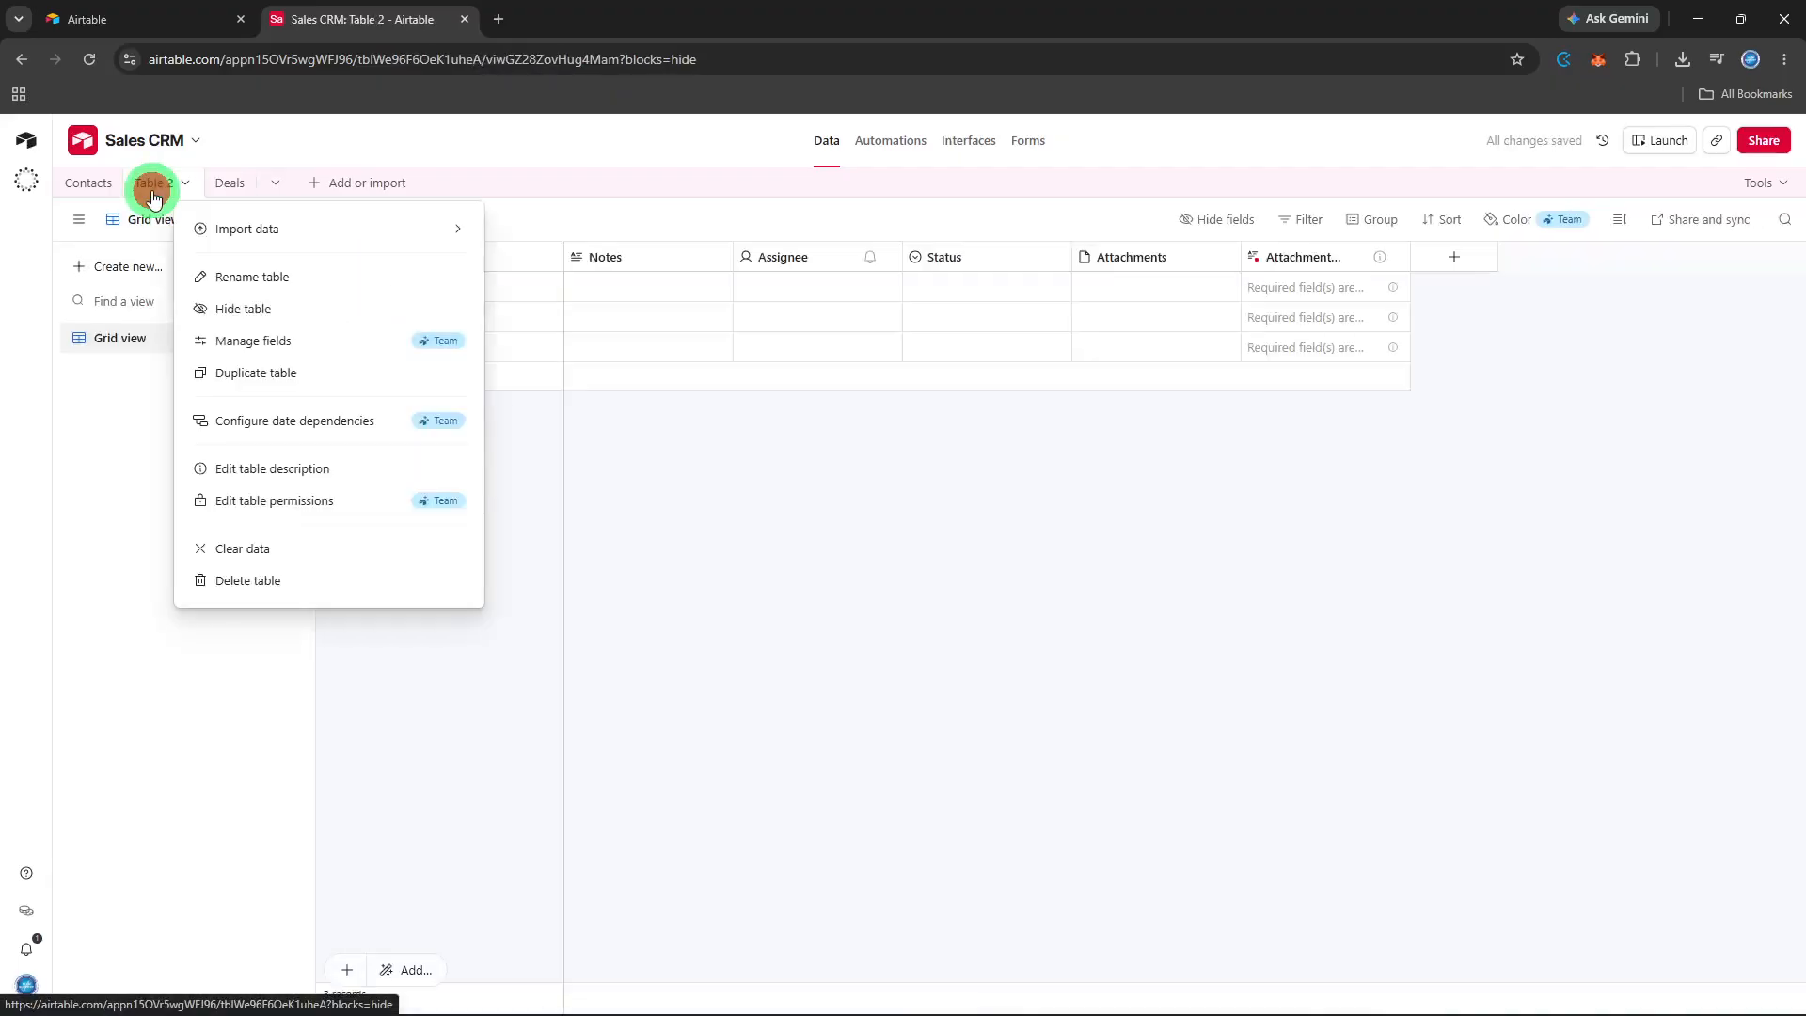
pyautogui.click(234, 276)
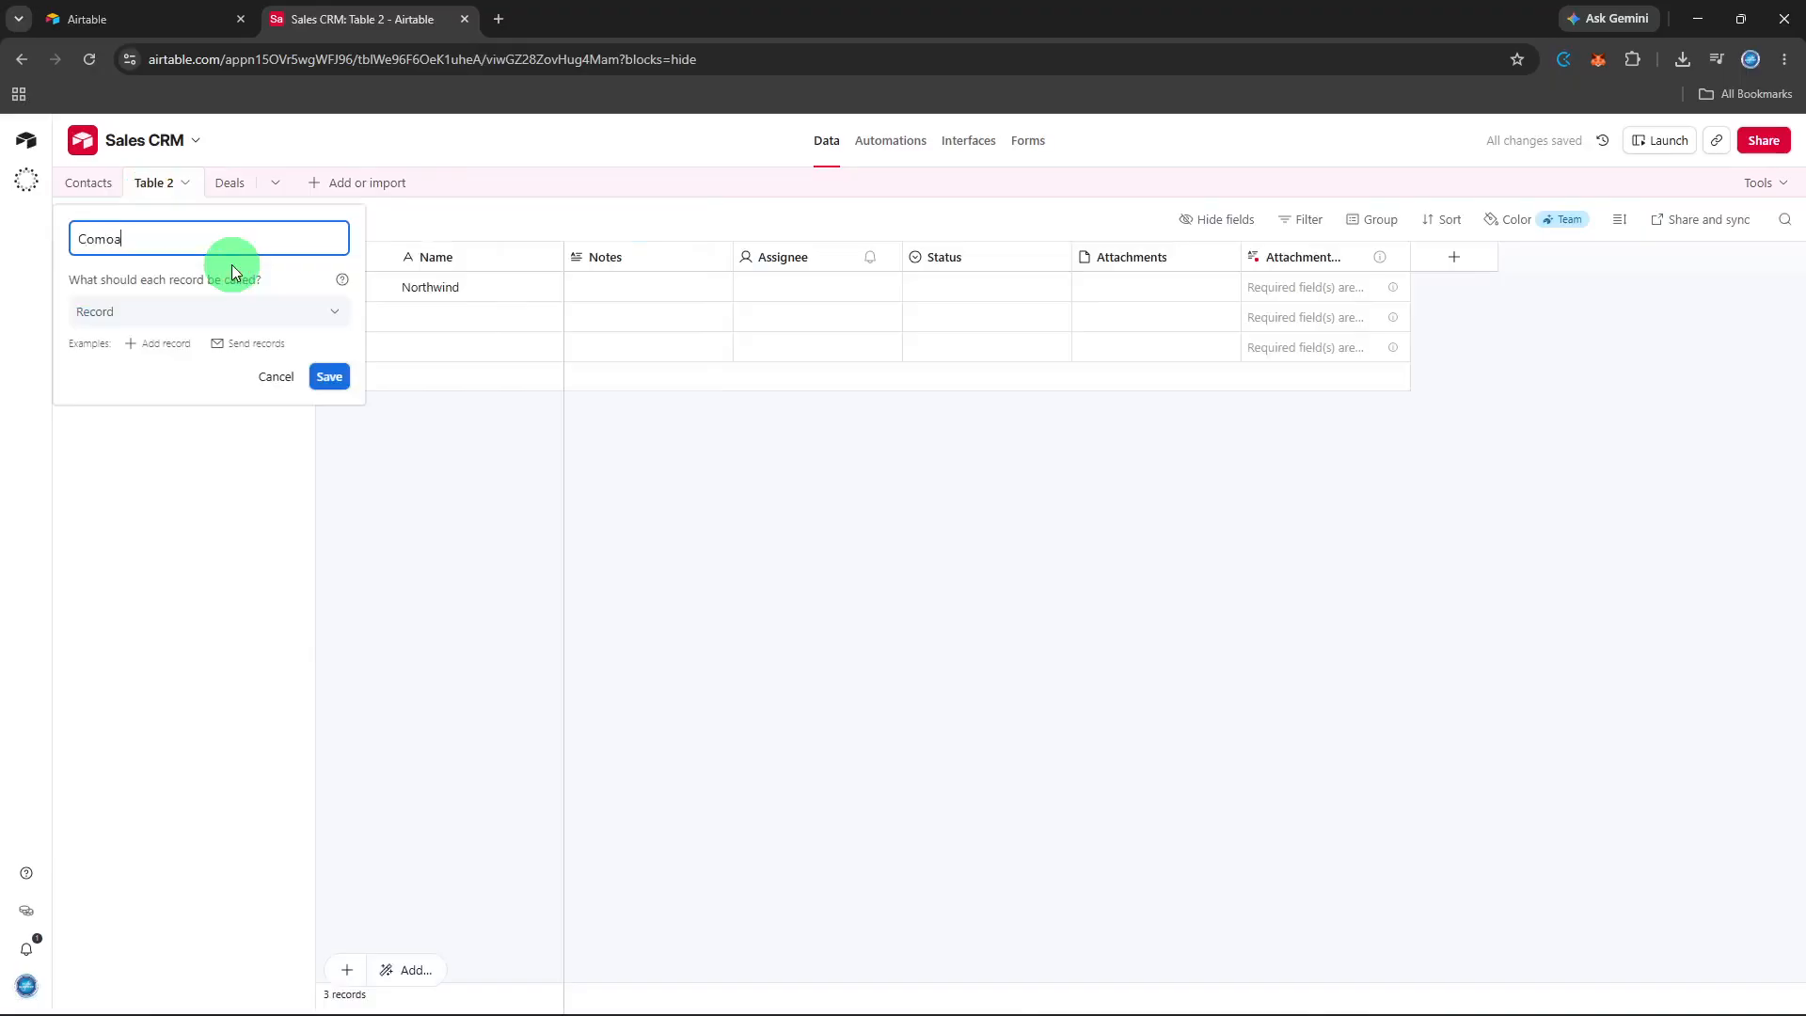
pyautogui.write('Company')
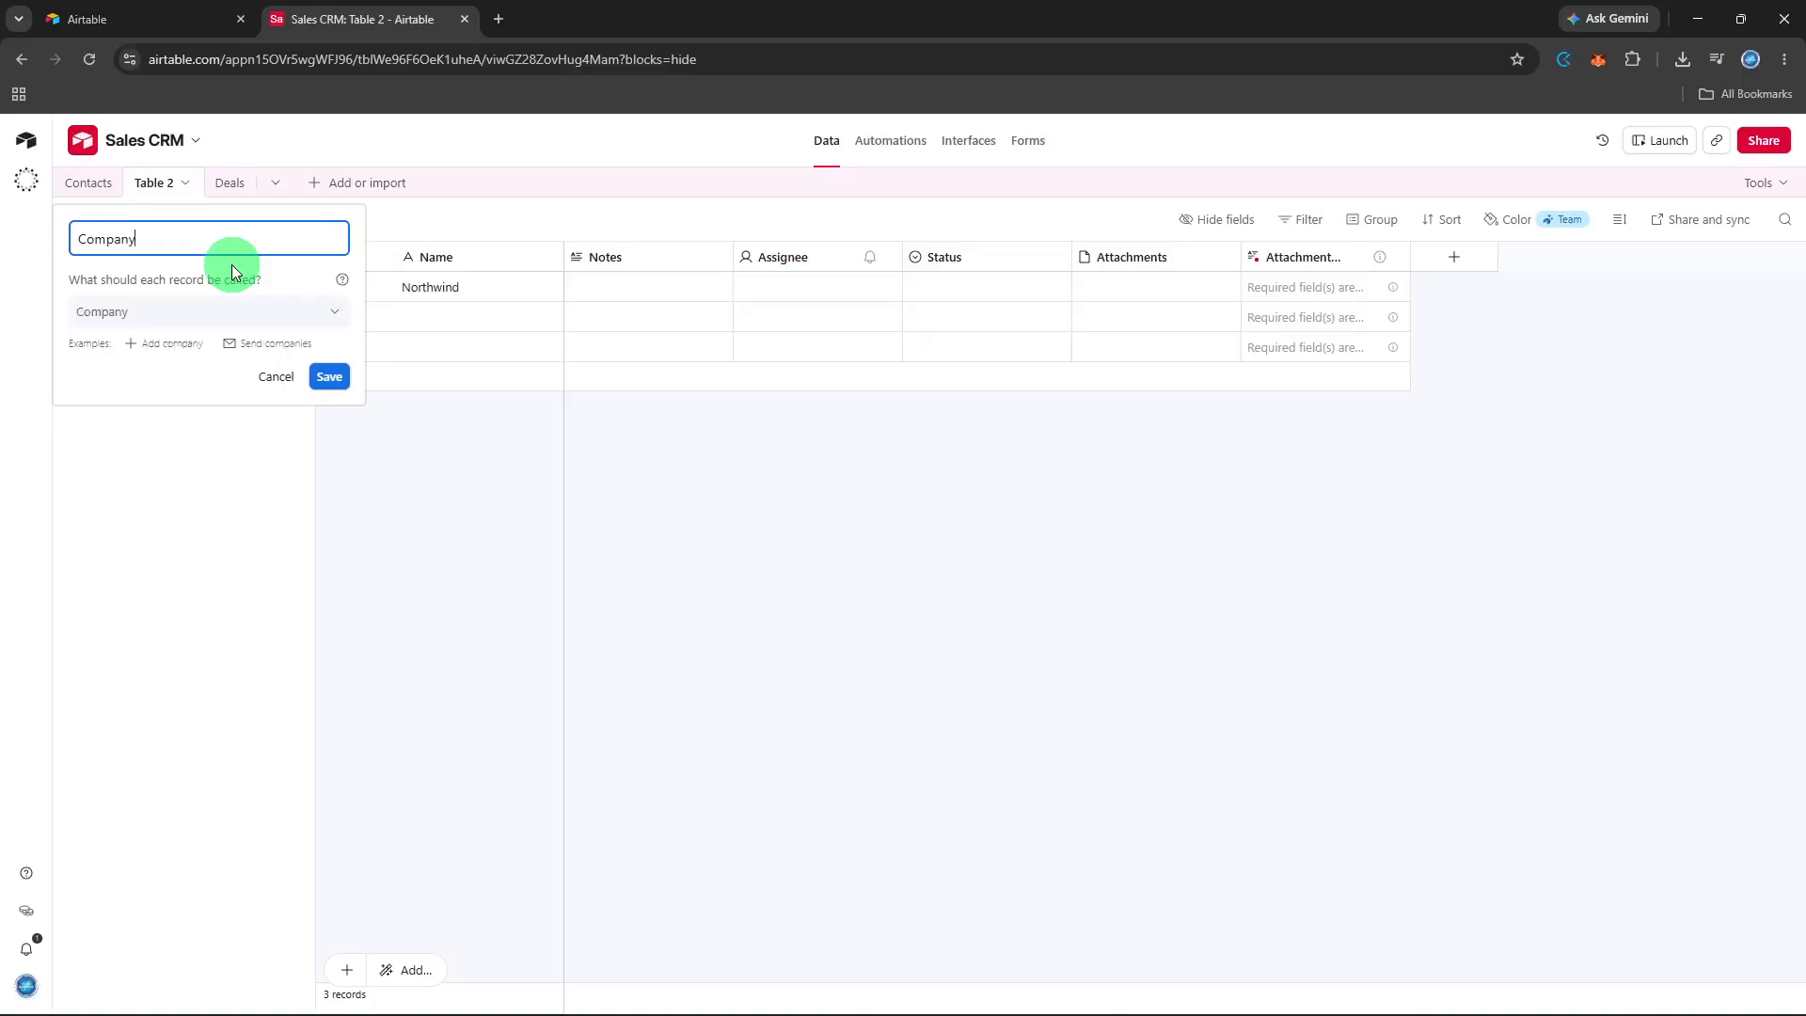
pyautogui.click(325, 377)
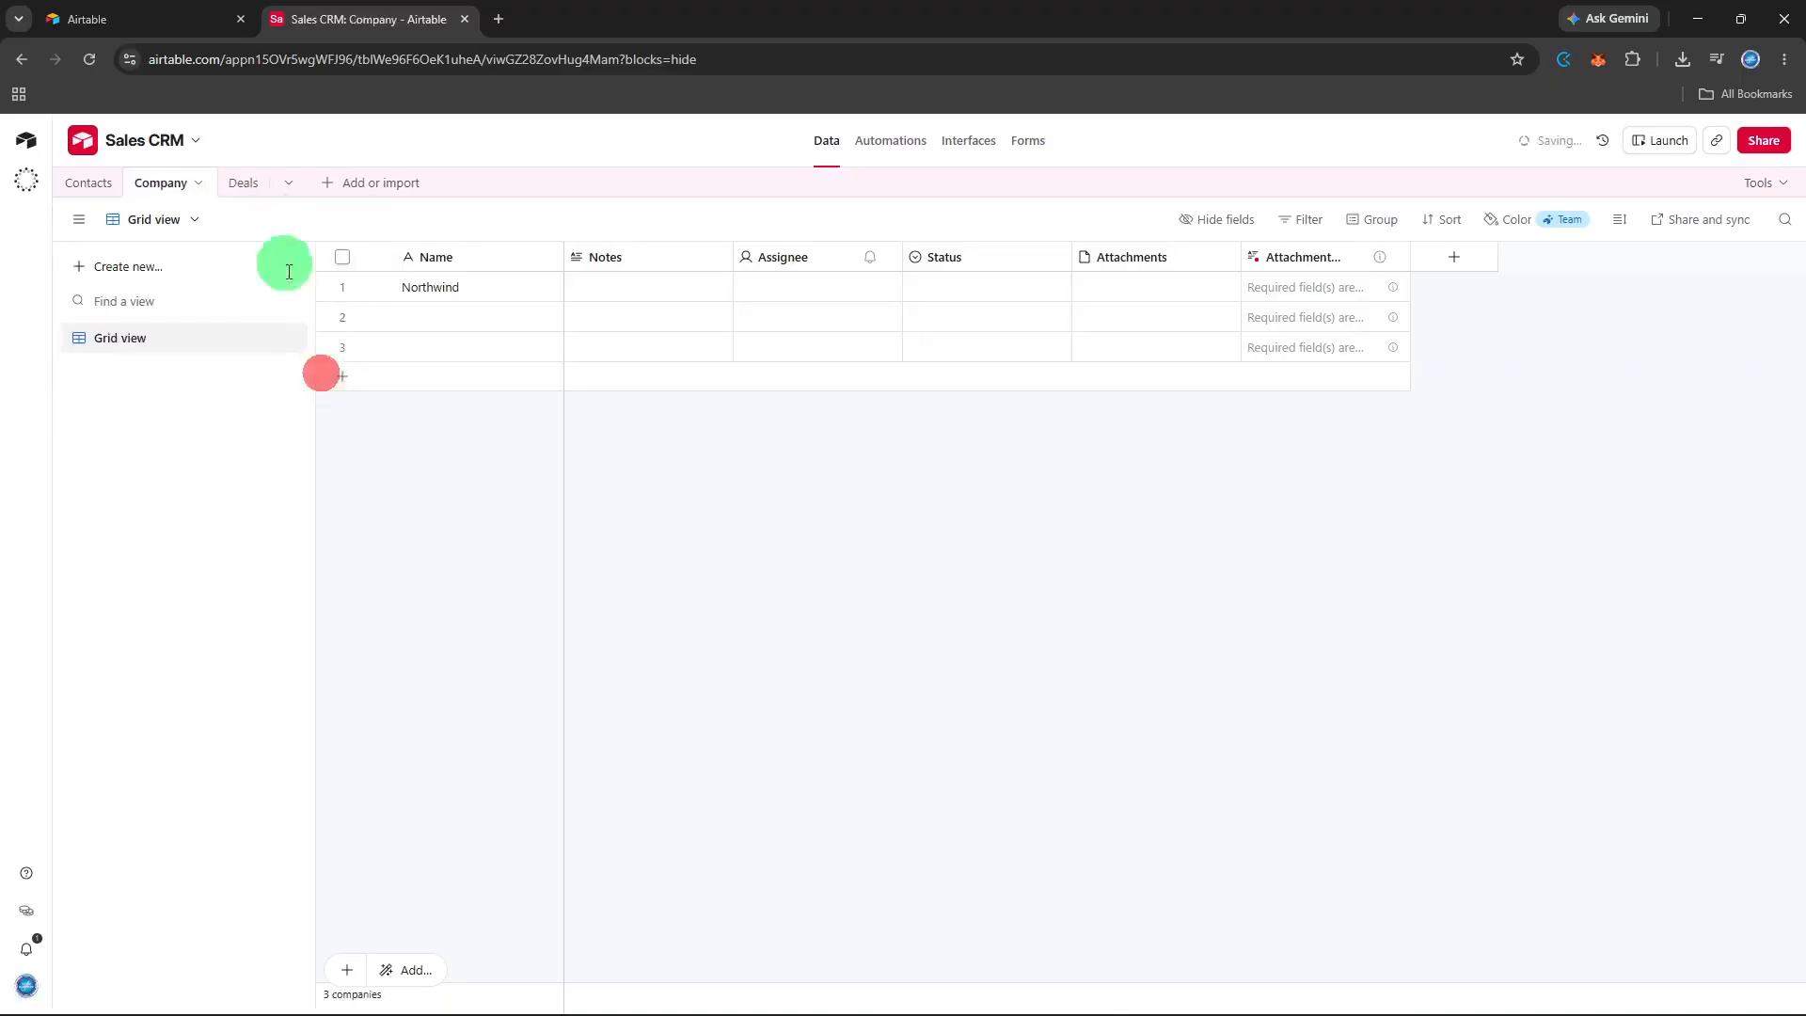
# Add another blank table from scratch, name it Activities with records called Activity, and save it
pyautogui.click(249, 183)
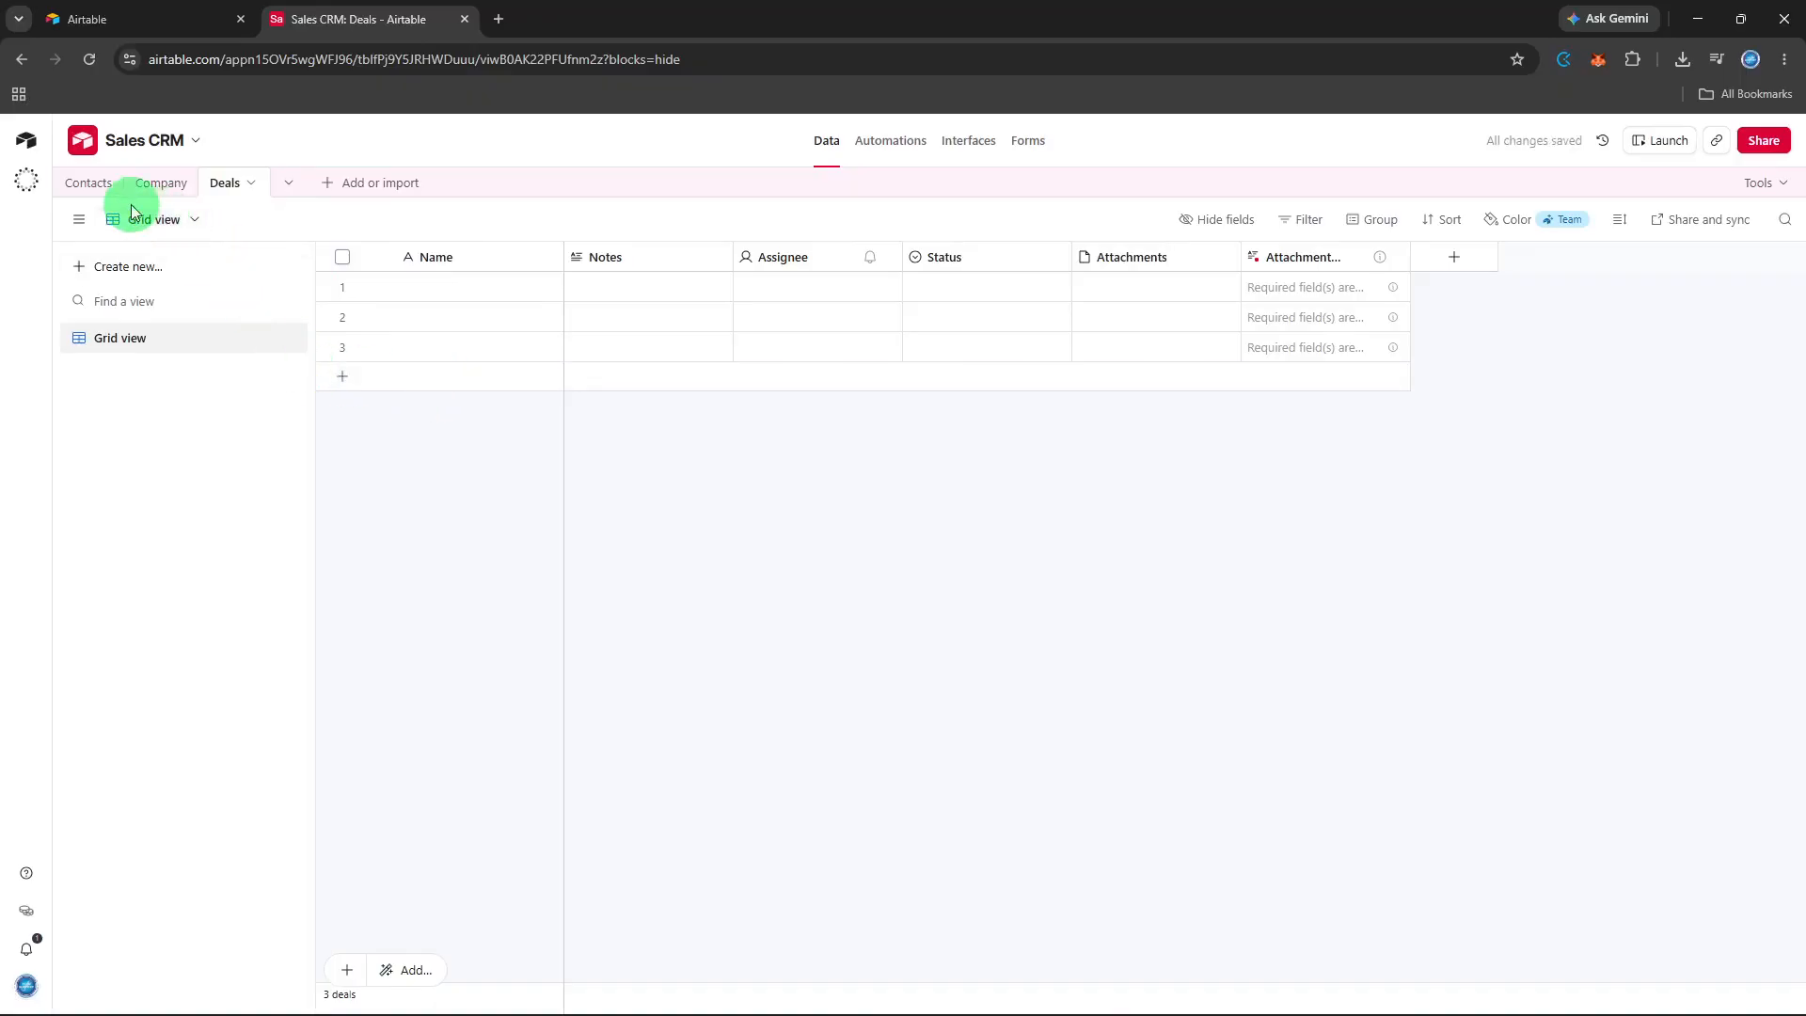
pyautogui.click(94, 188)
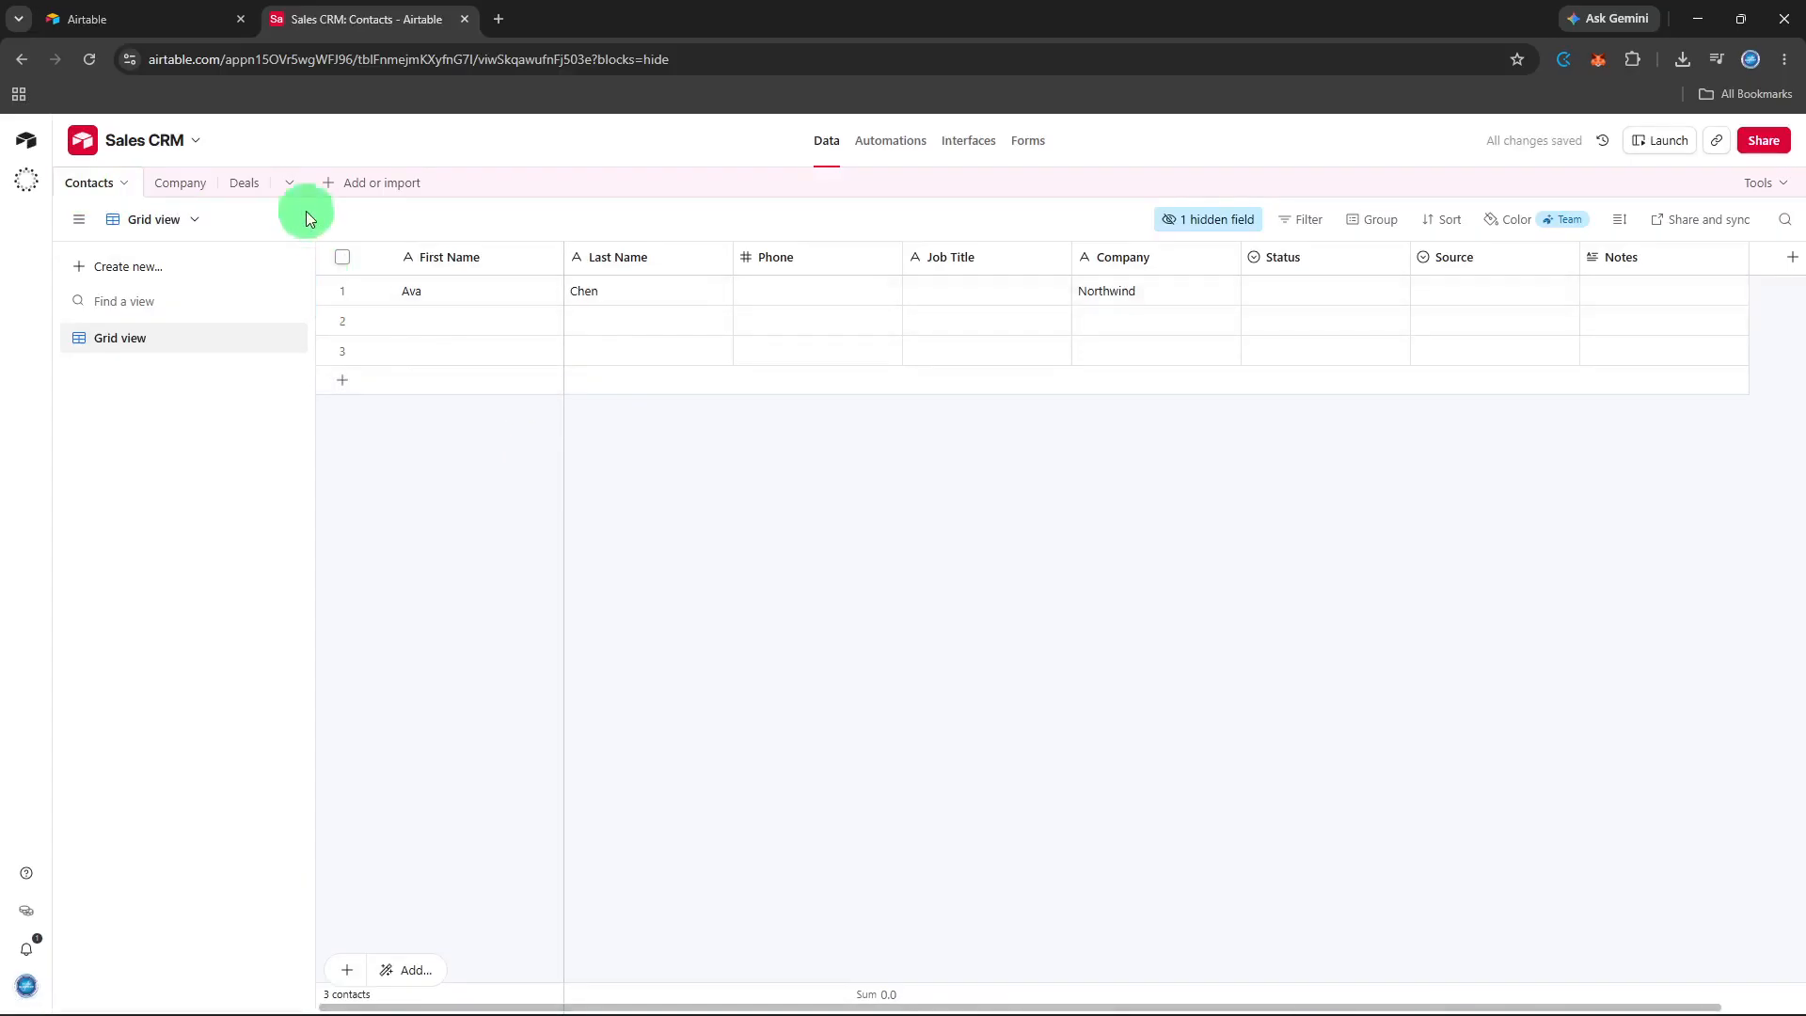
pyautogui.click(321, 191)
pyautogui.click(335, 249)
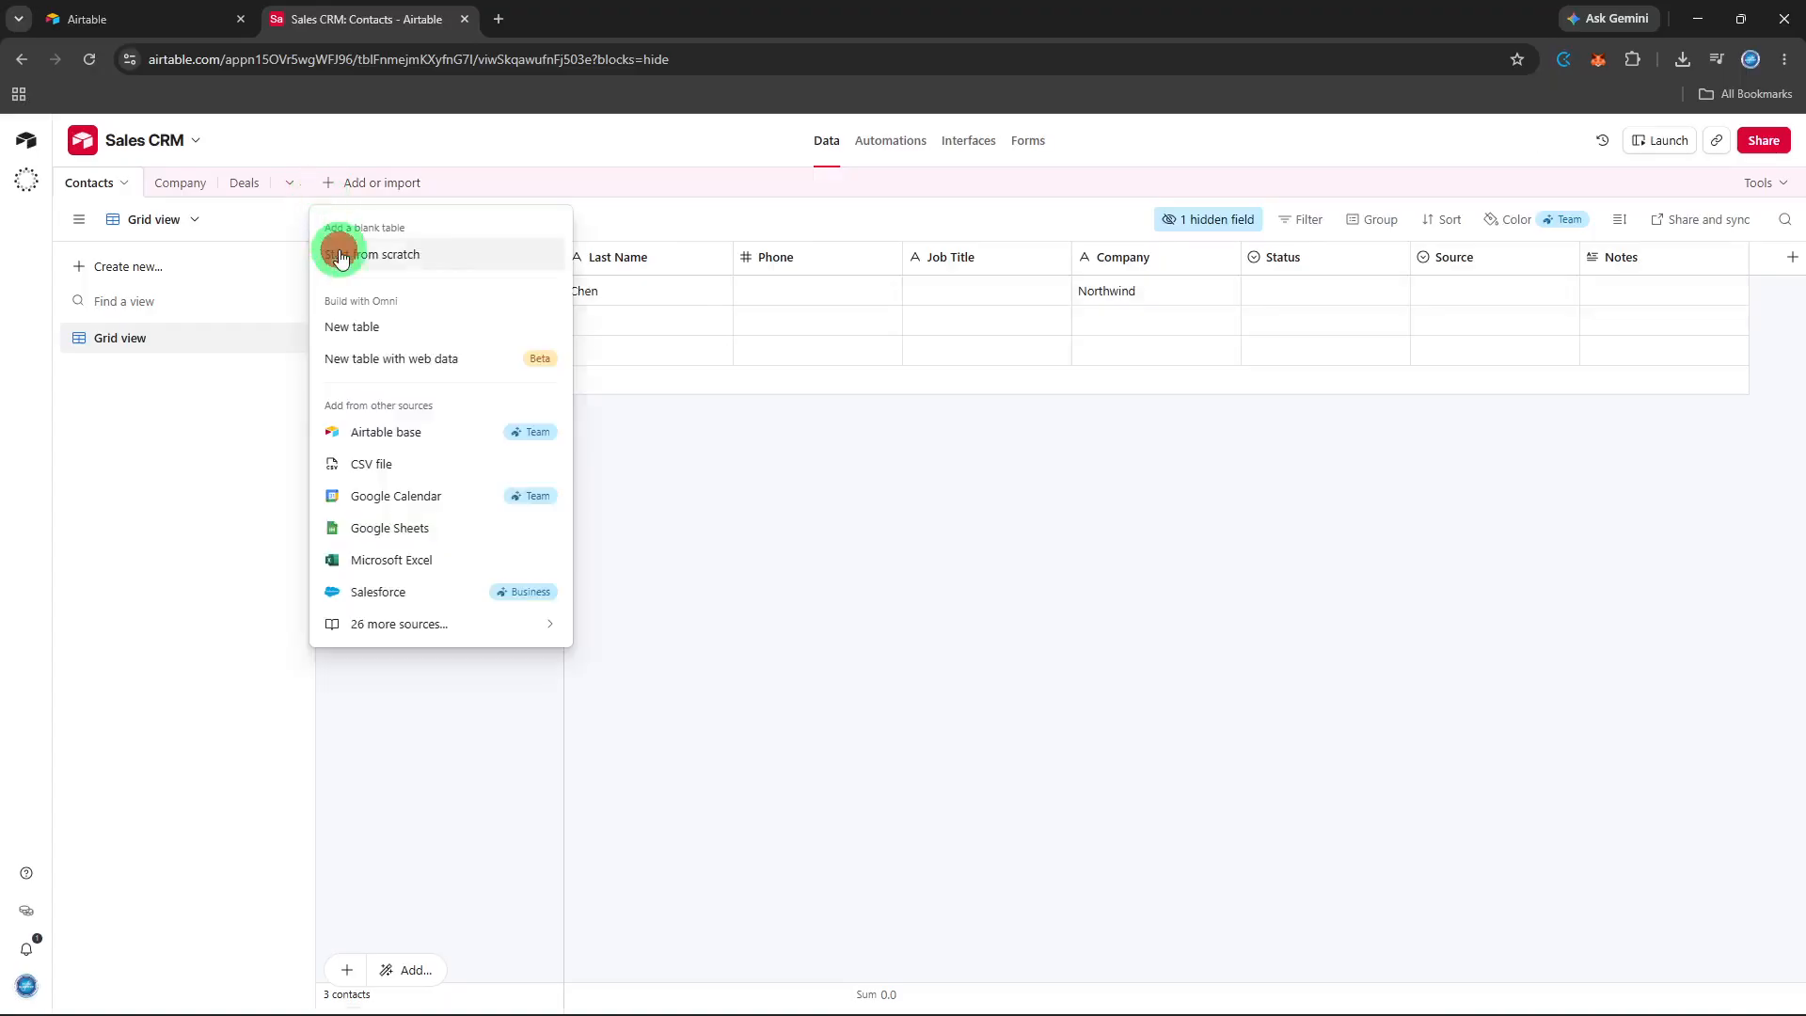
pyautogui.write('Activities')
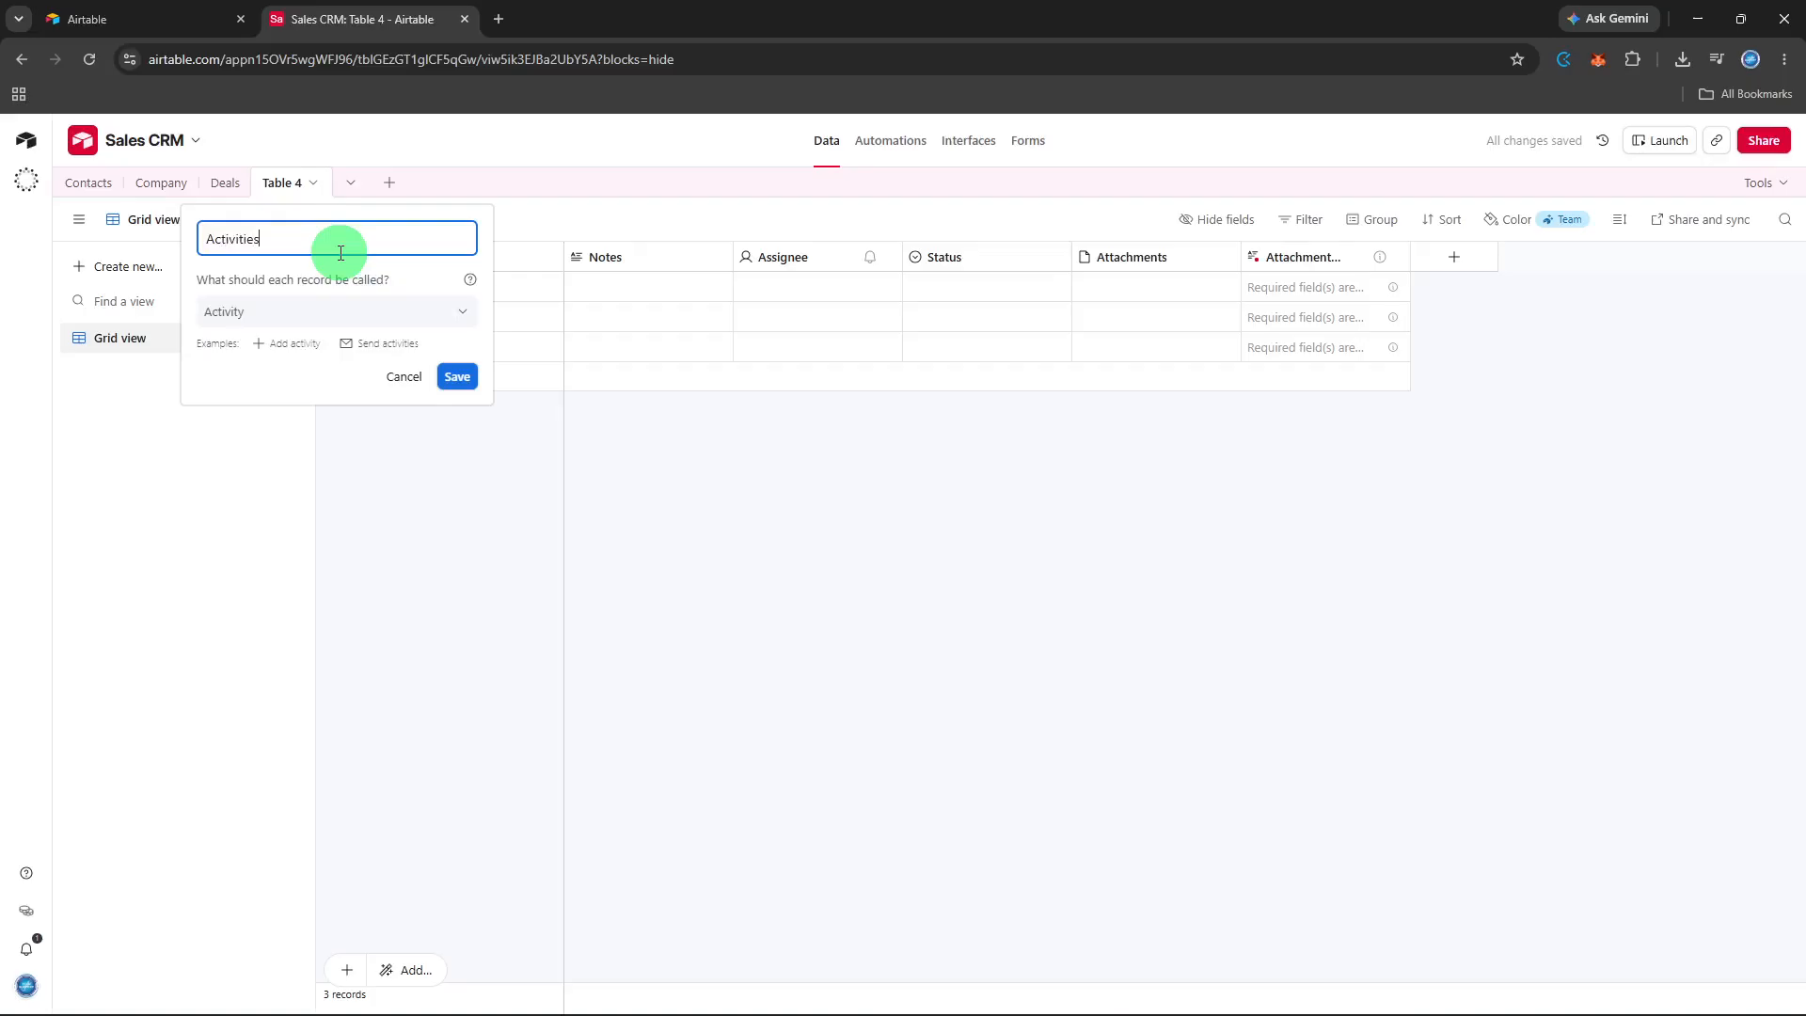
pyautogui.click(351, 313)
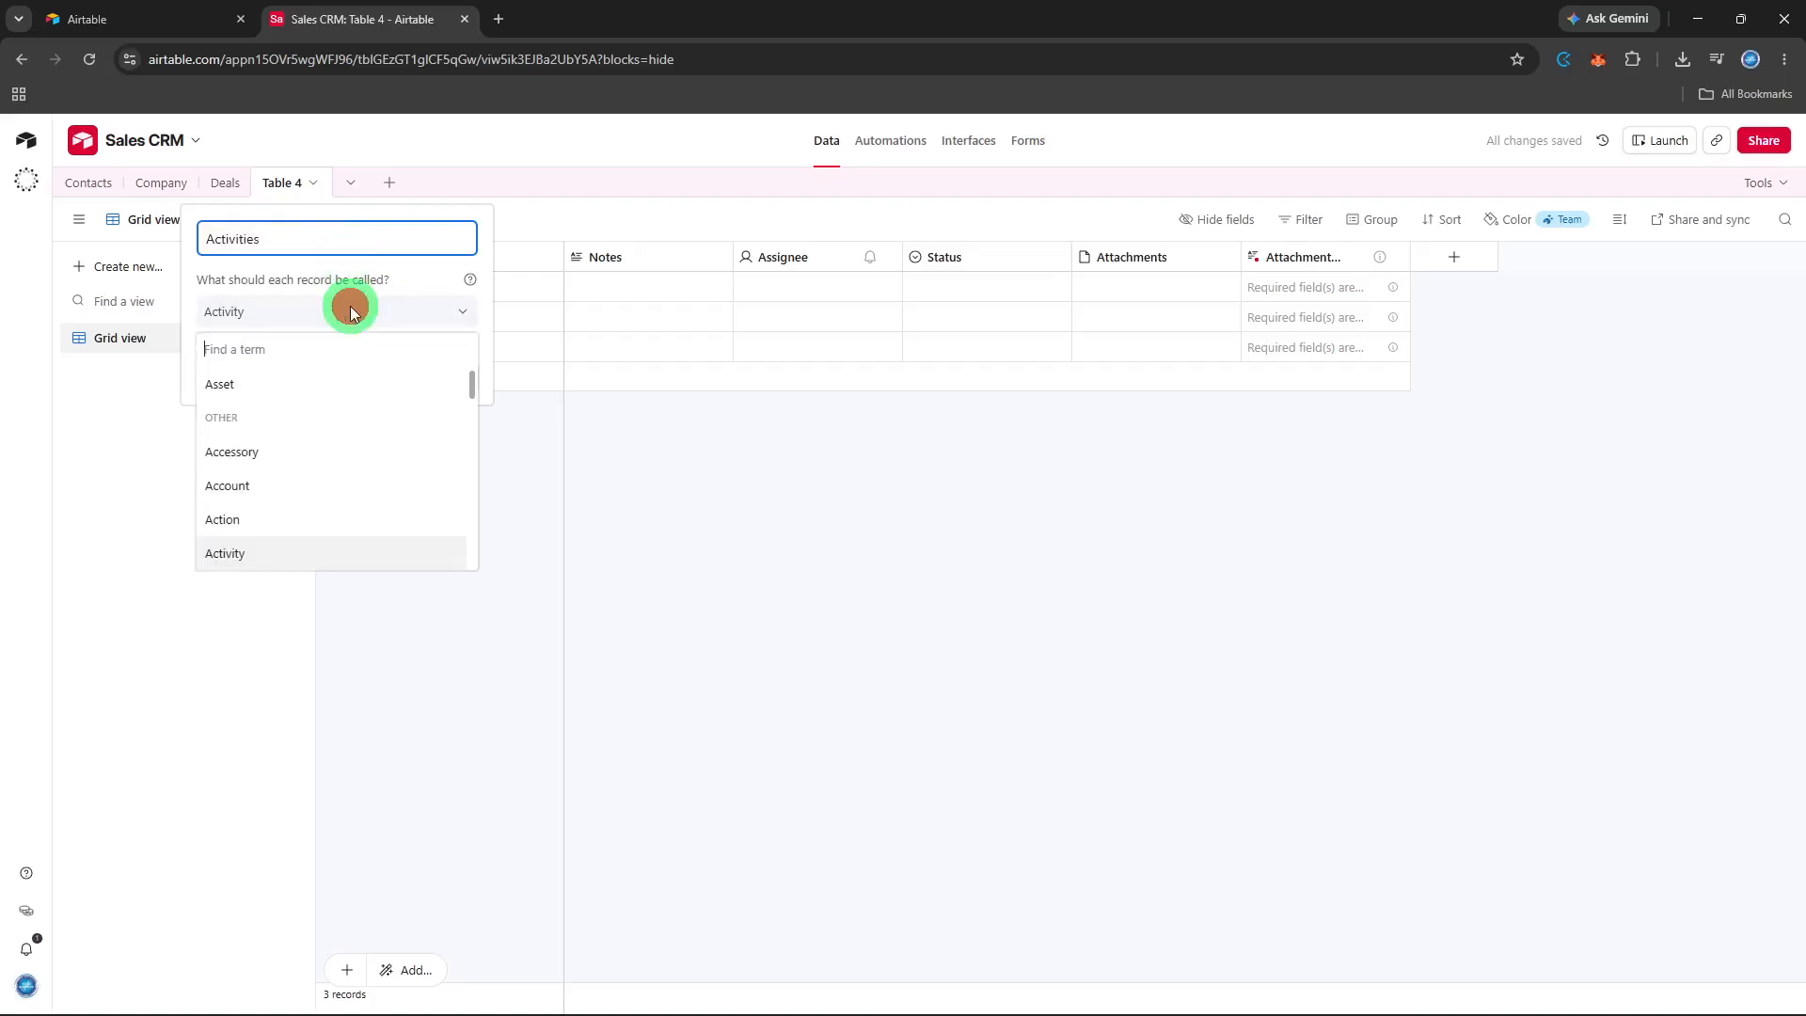
pyautogui.click(299, 547)
pyautogui.click(457, 381)
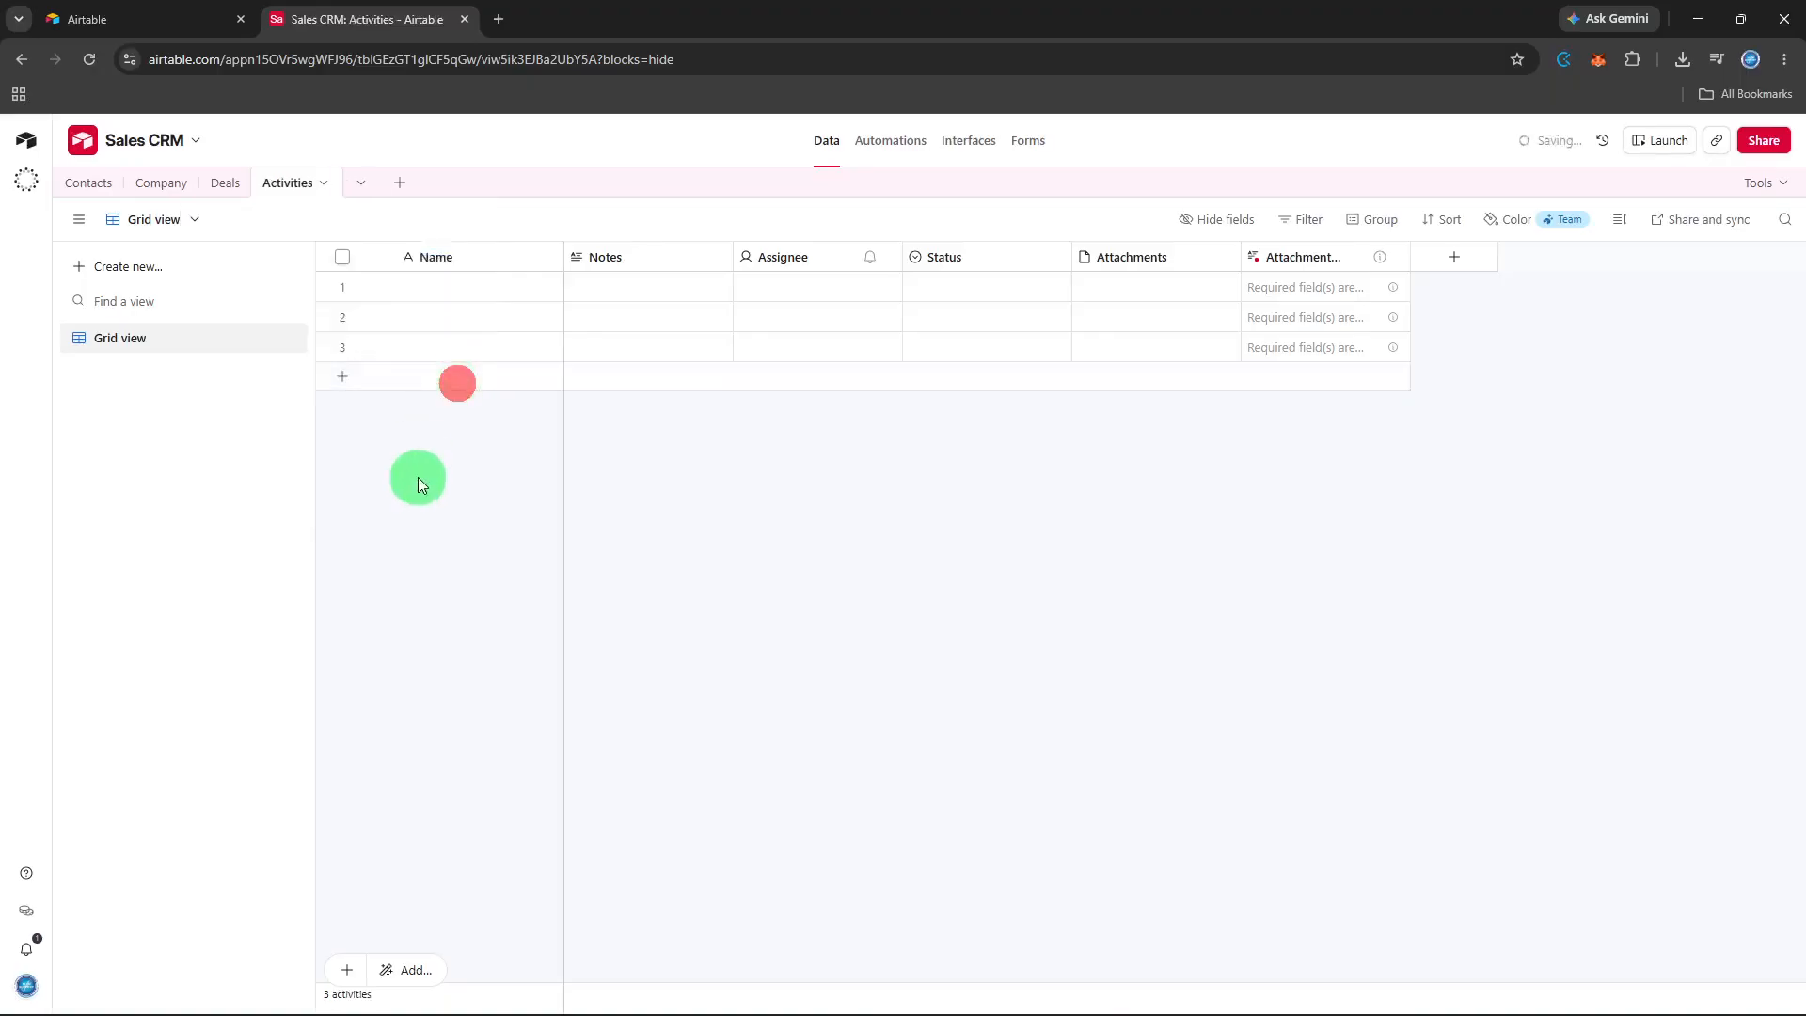
pyautogui.click(416, 483)
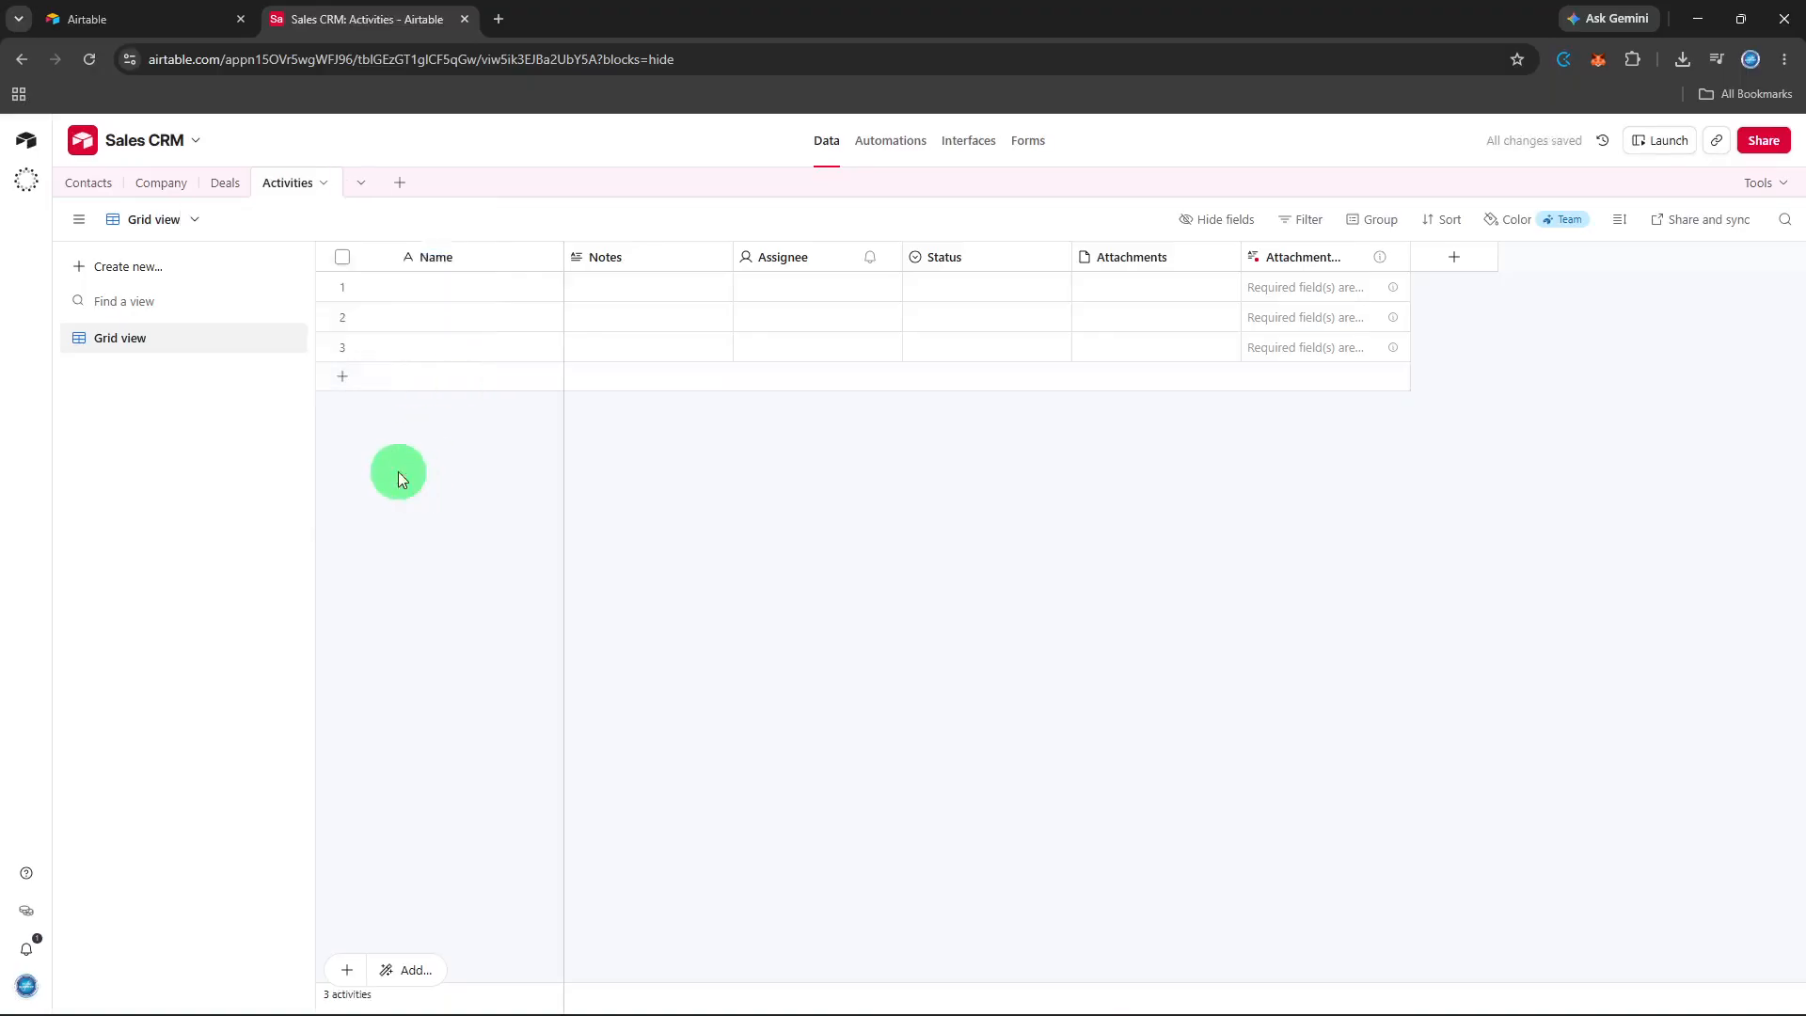
# Review the available field types for the Status field in Contacts and save the field settings
pyautogui.click(88, 188)
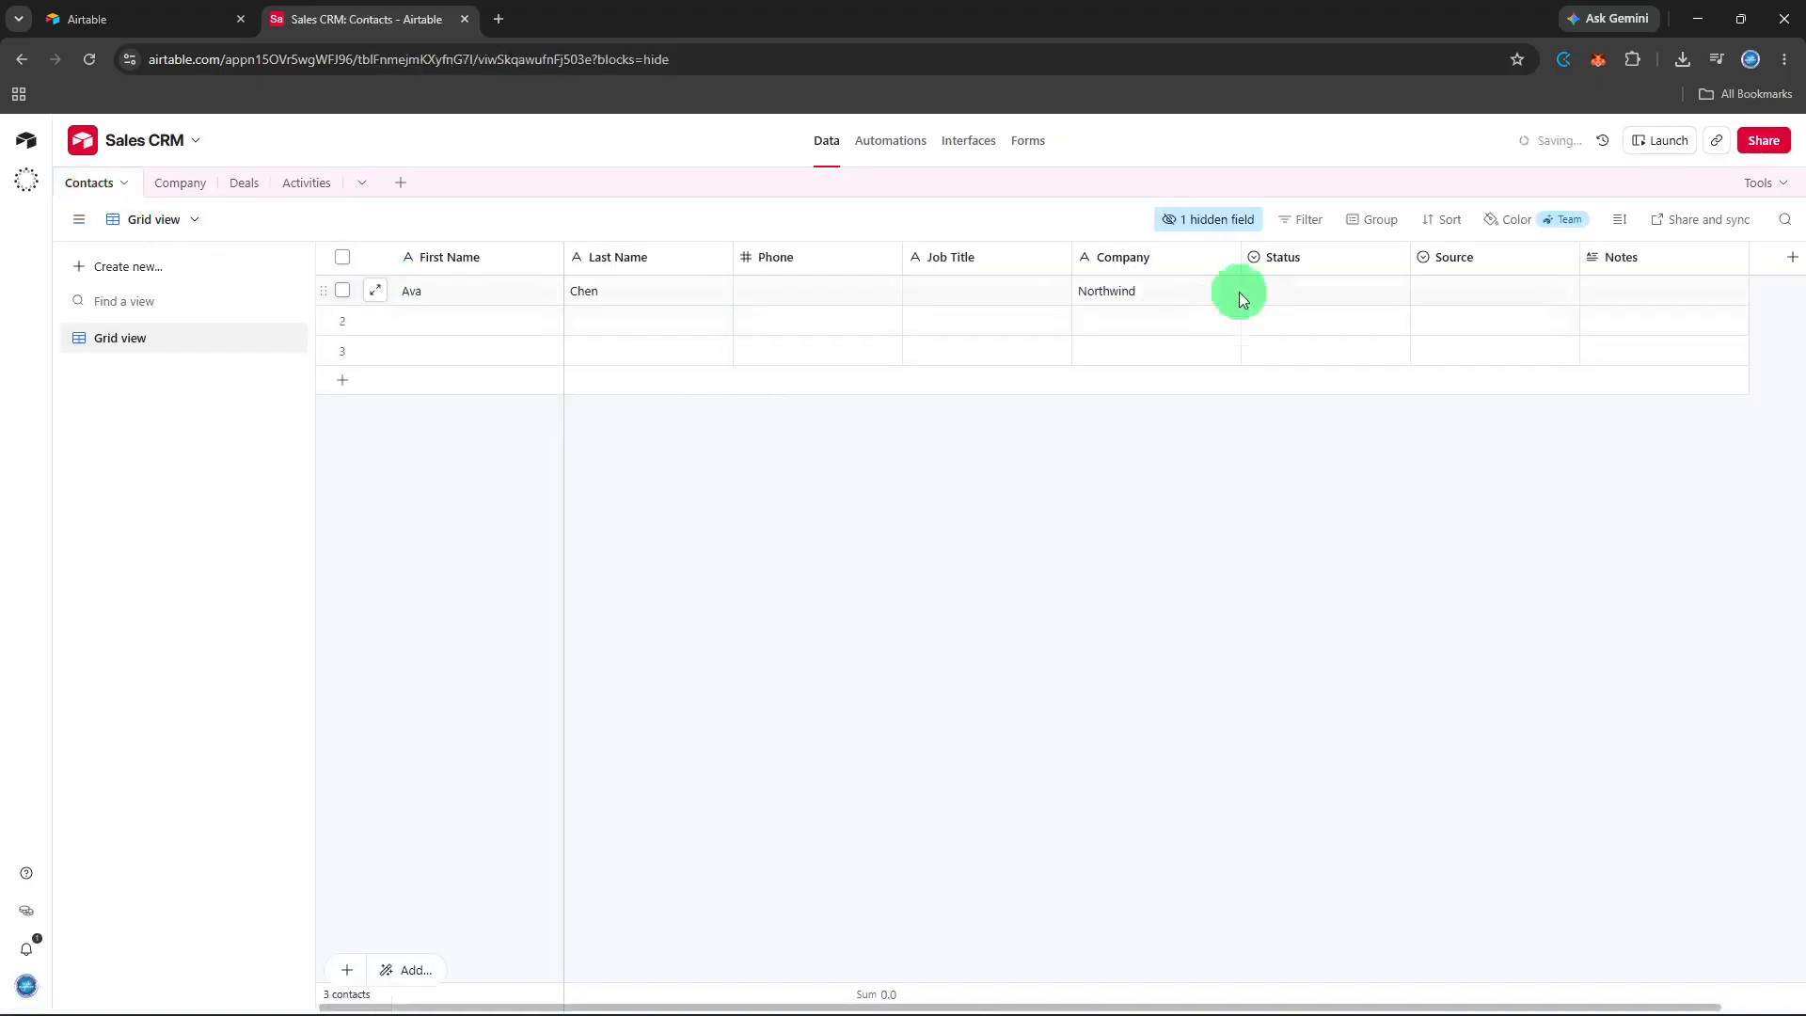
pyautogui.click(1295, 262)
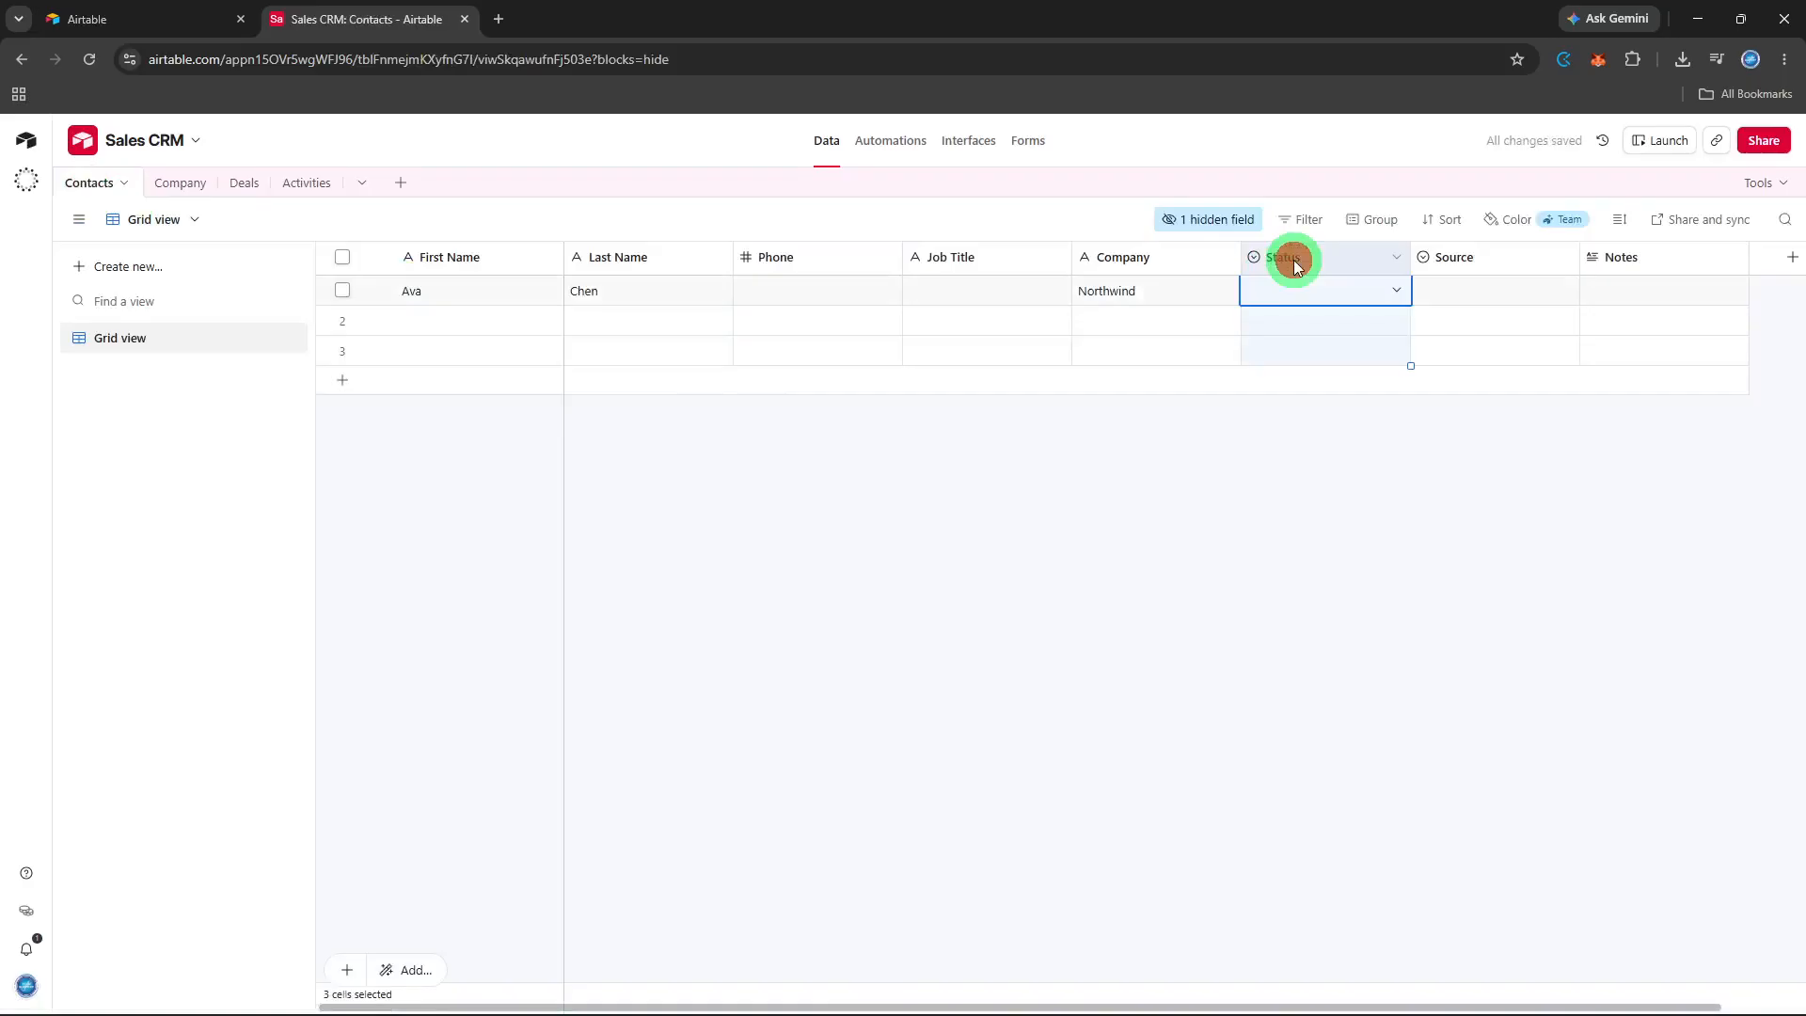
pyautogui.doubleClick(1294, 262)
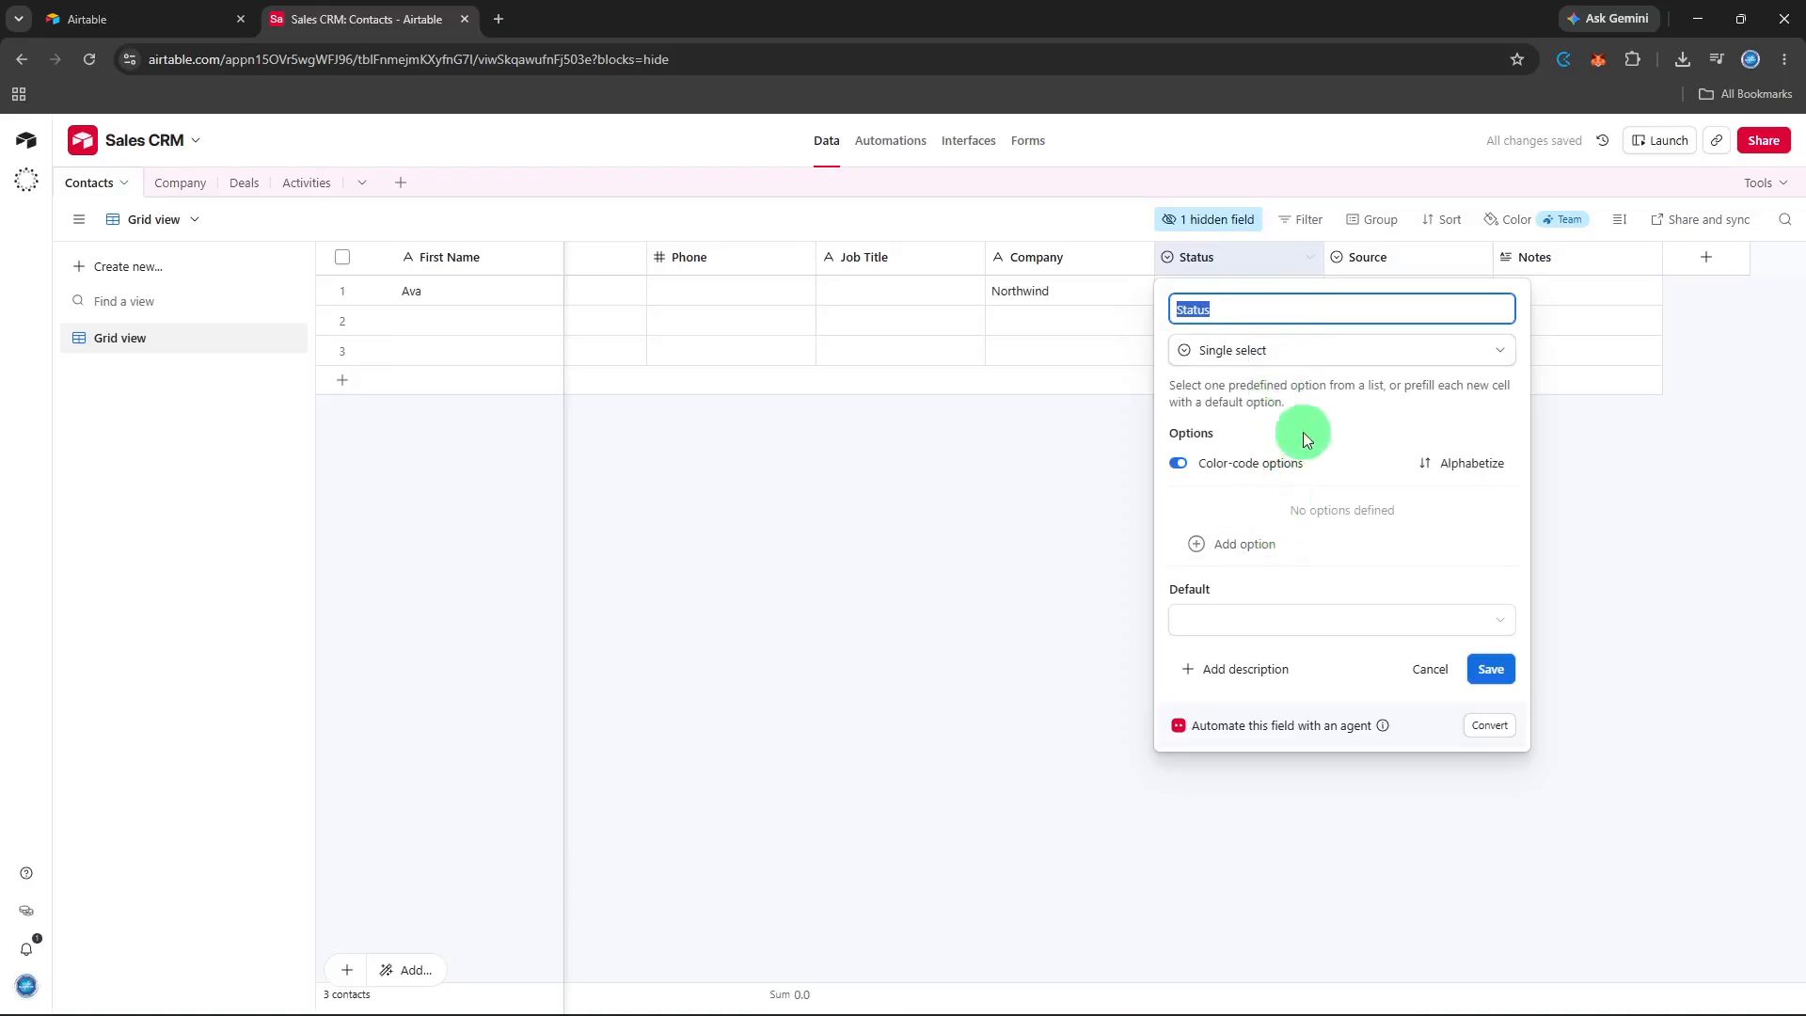
pyautogui.click(1328, 358)
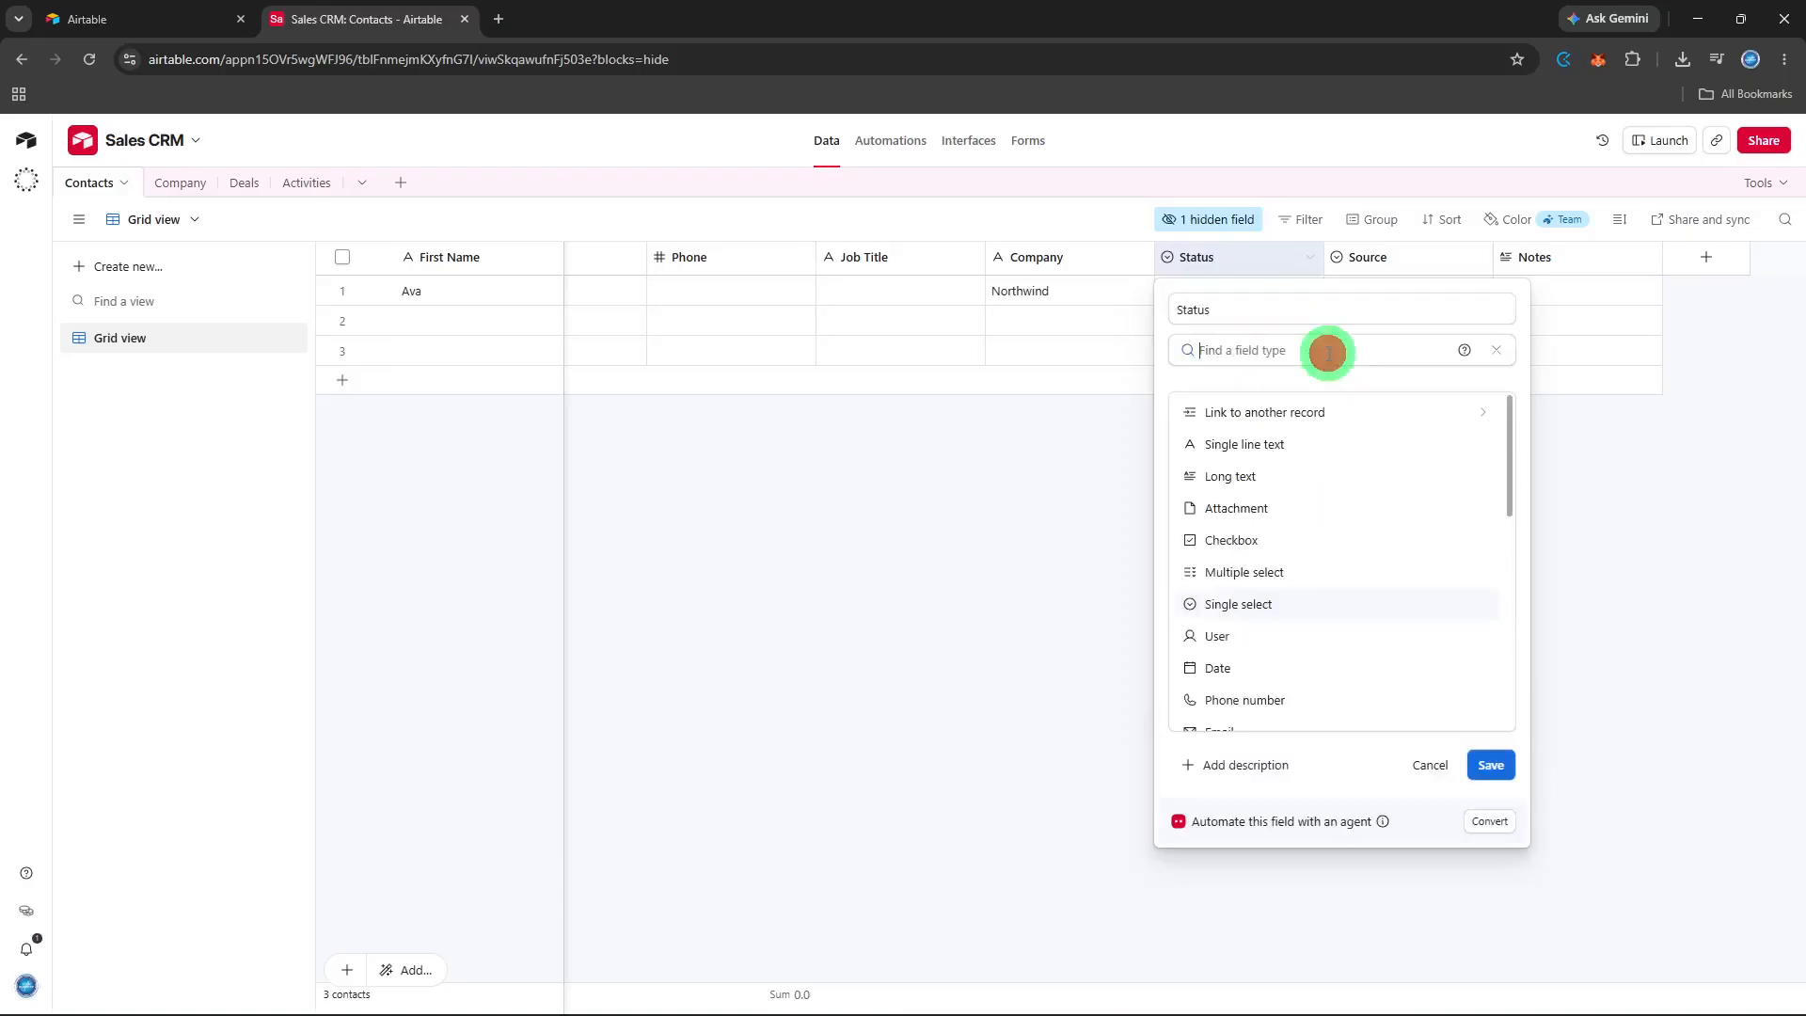
pyautogui.click(1329, 353)
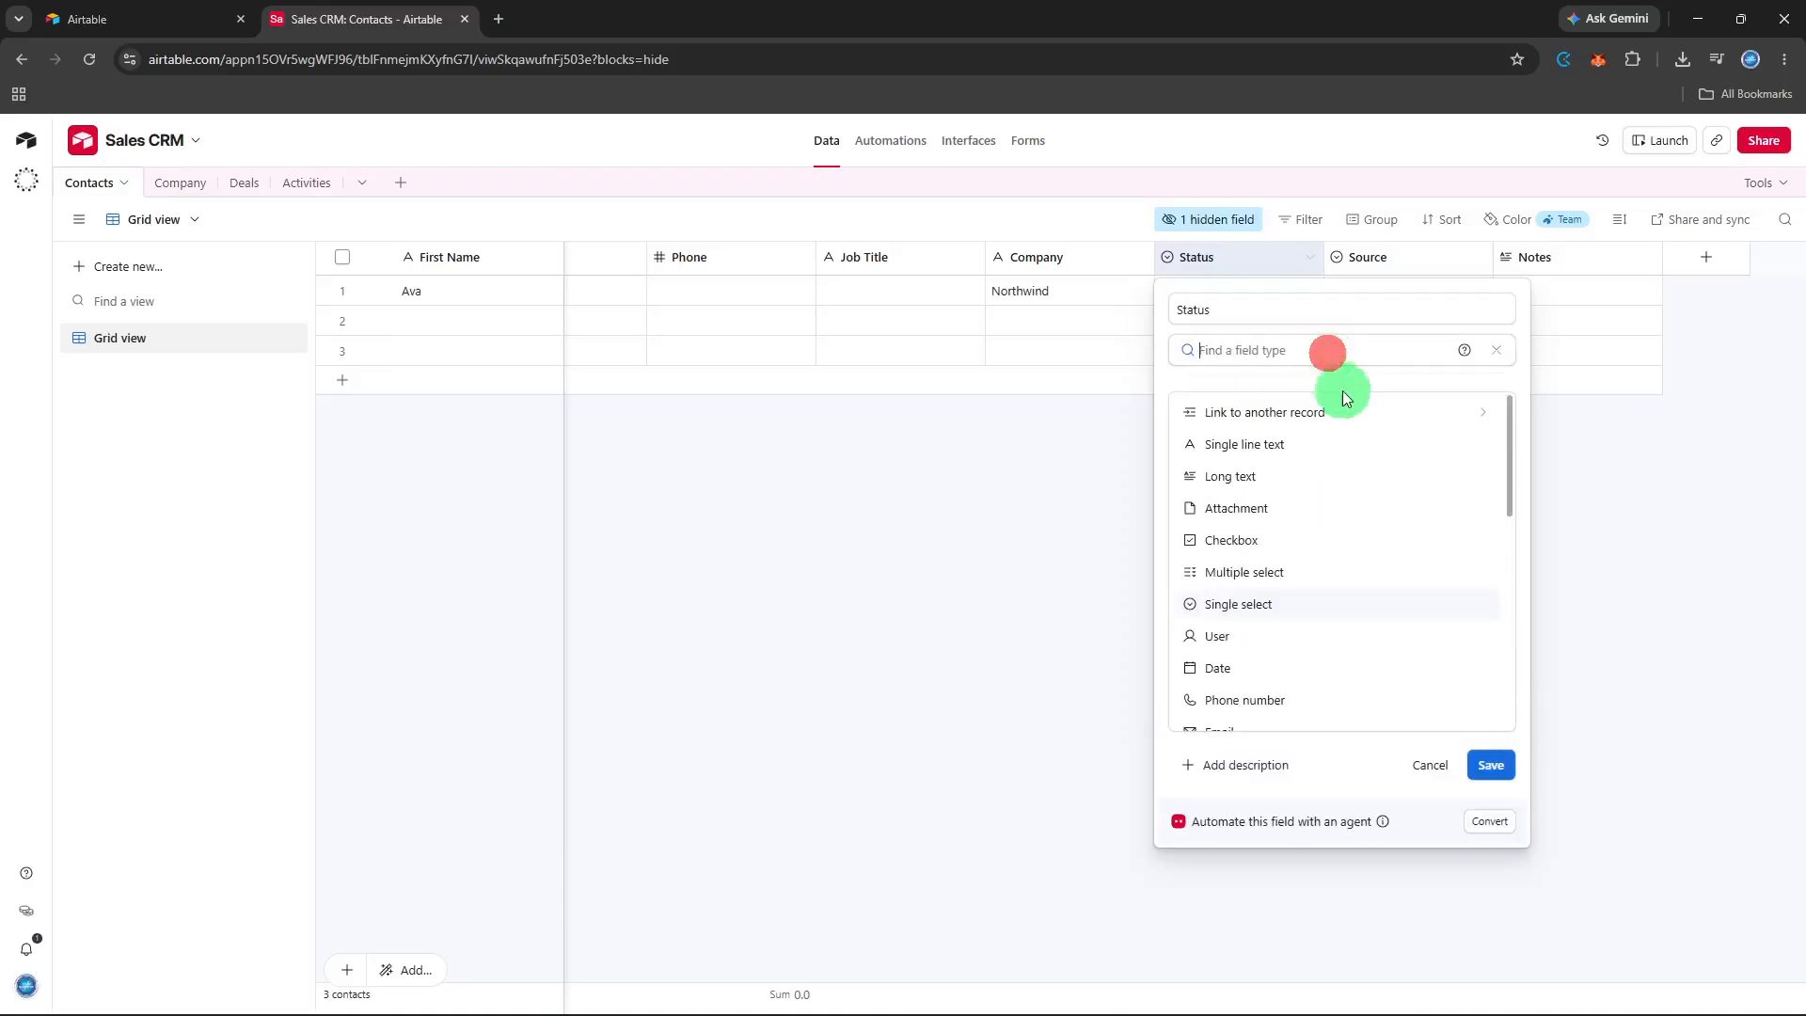
pyautogui.click(1511, 770)
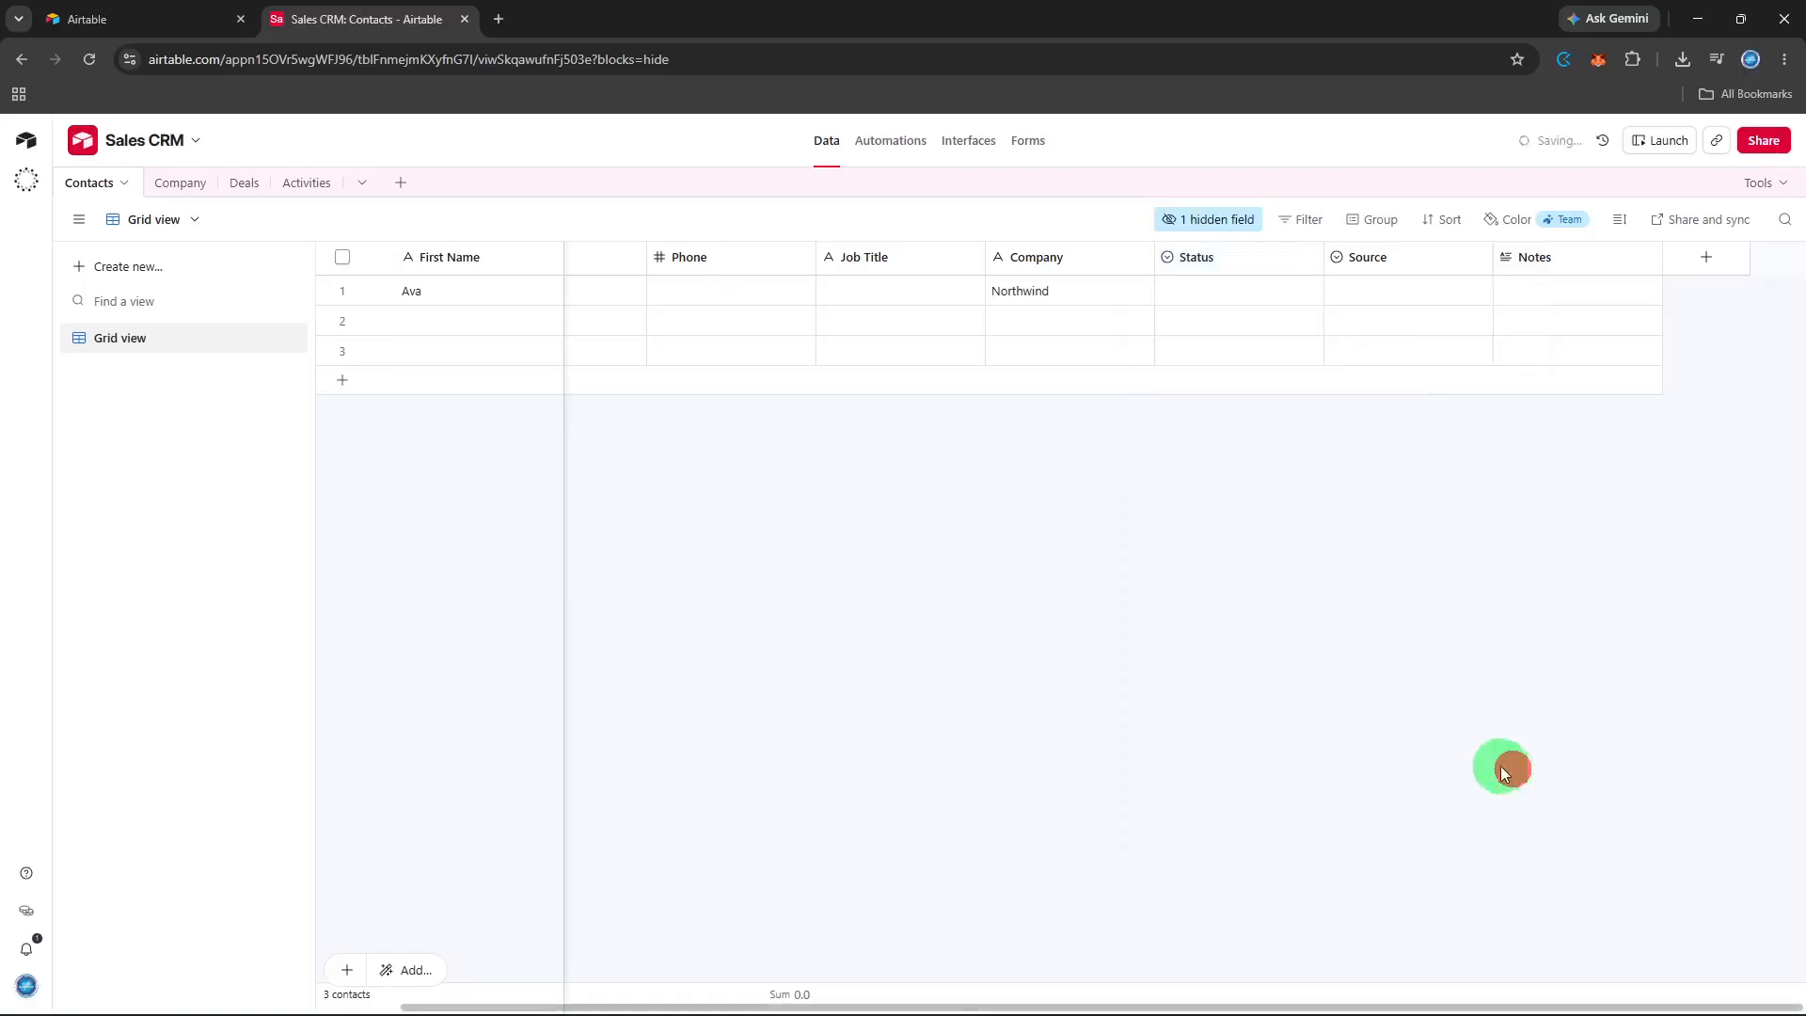
# Review the available field types for the Source field in Contacts and save its settings
pyautogui.click(1391, 264)
pyautogui.doubleClick(1392, 265)
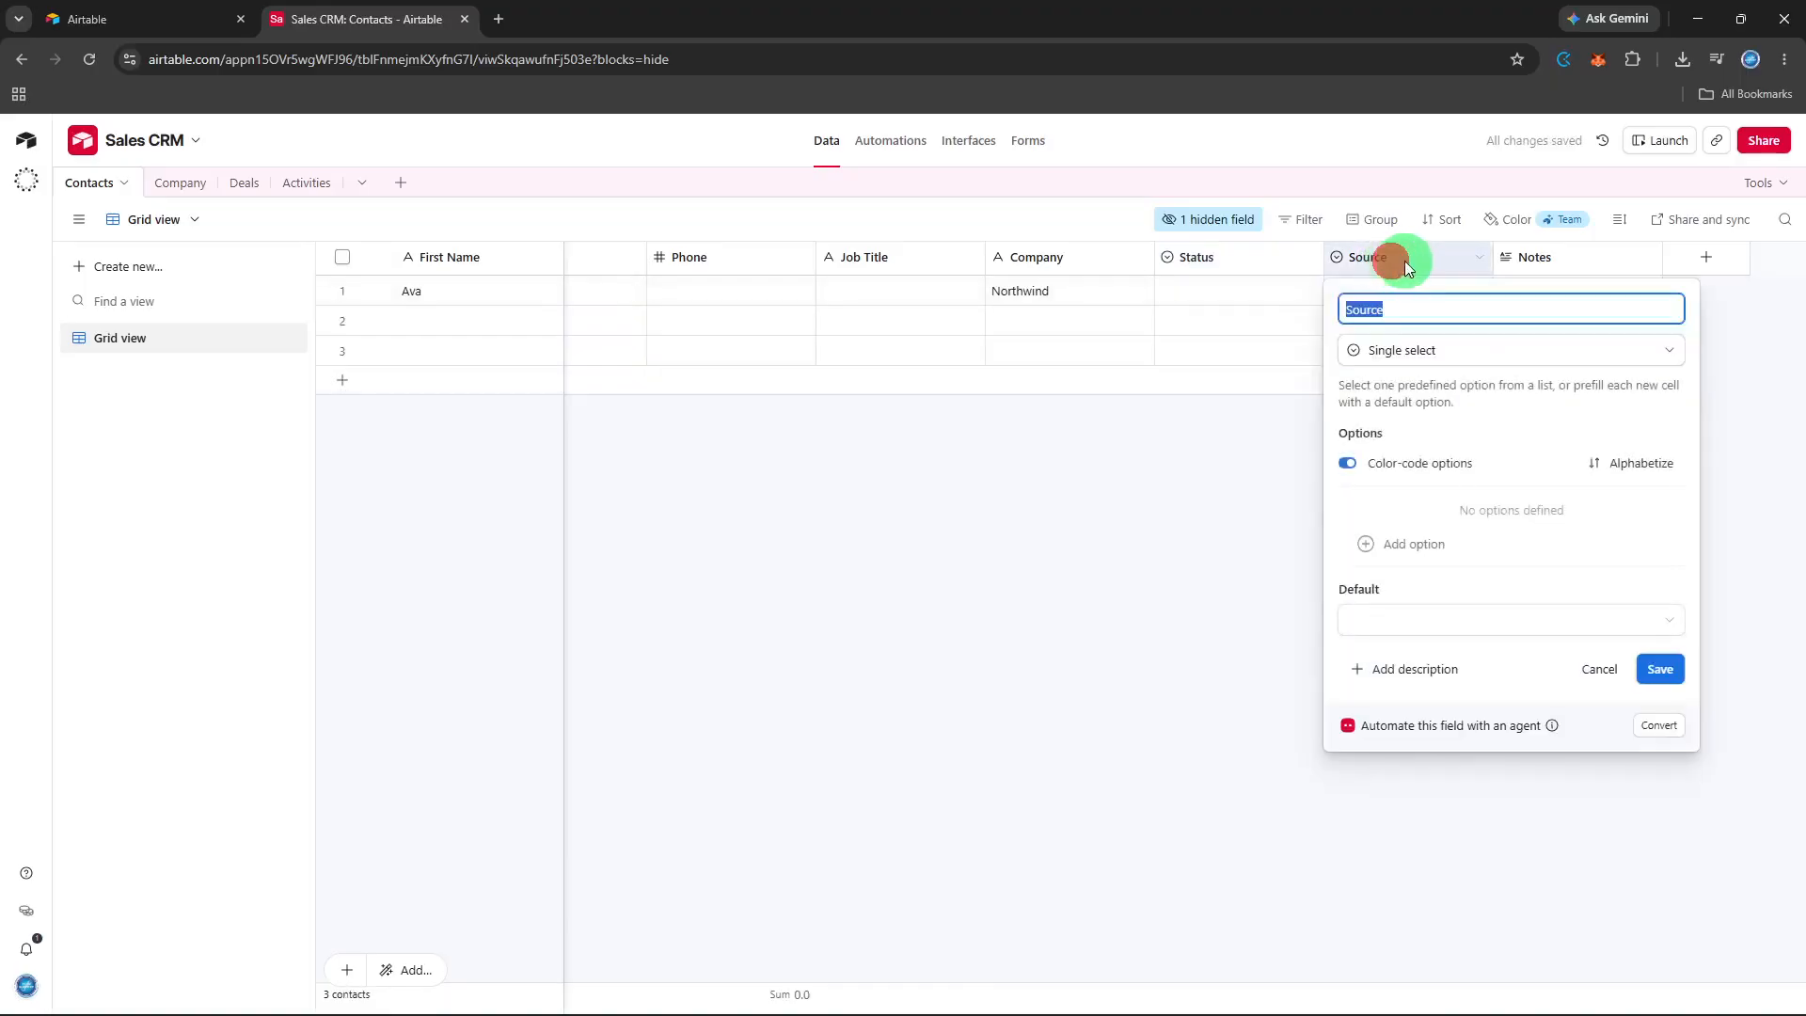
pyautogui.click(1416, 362)
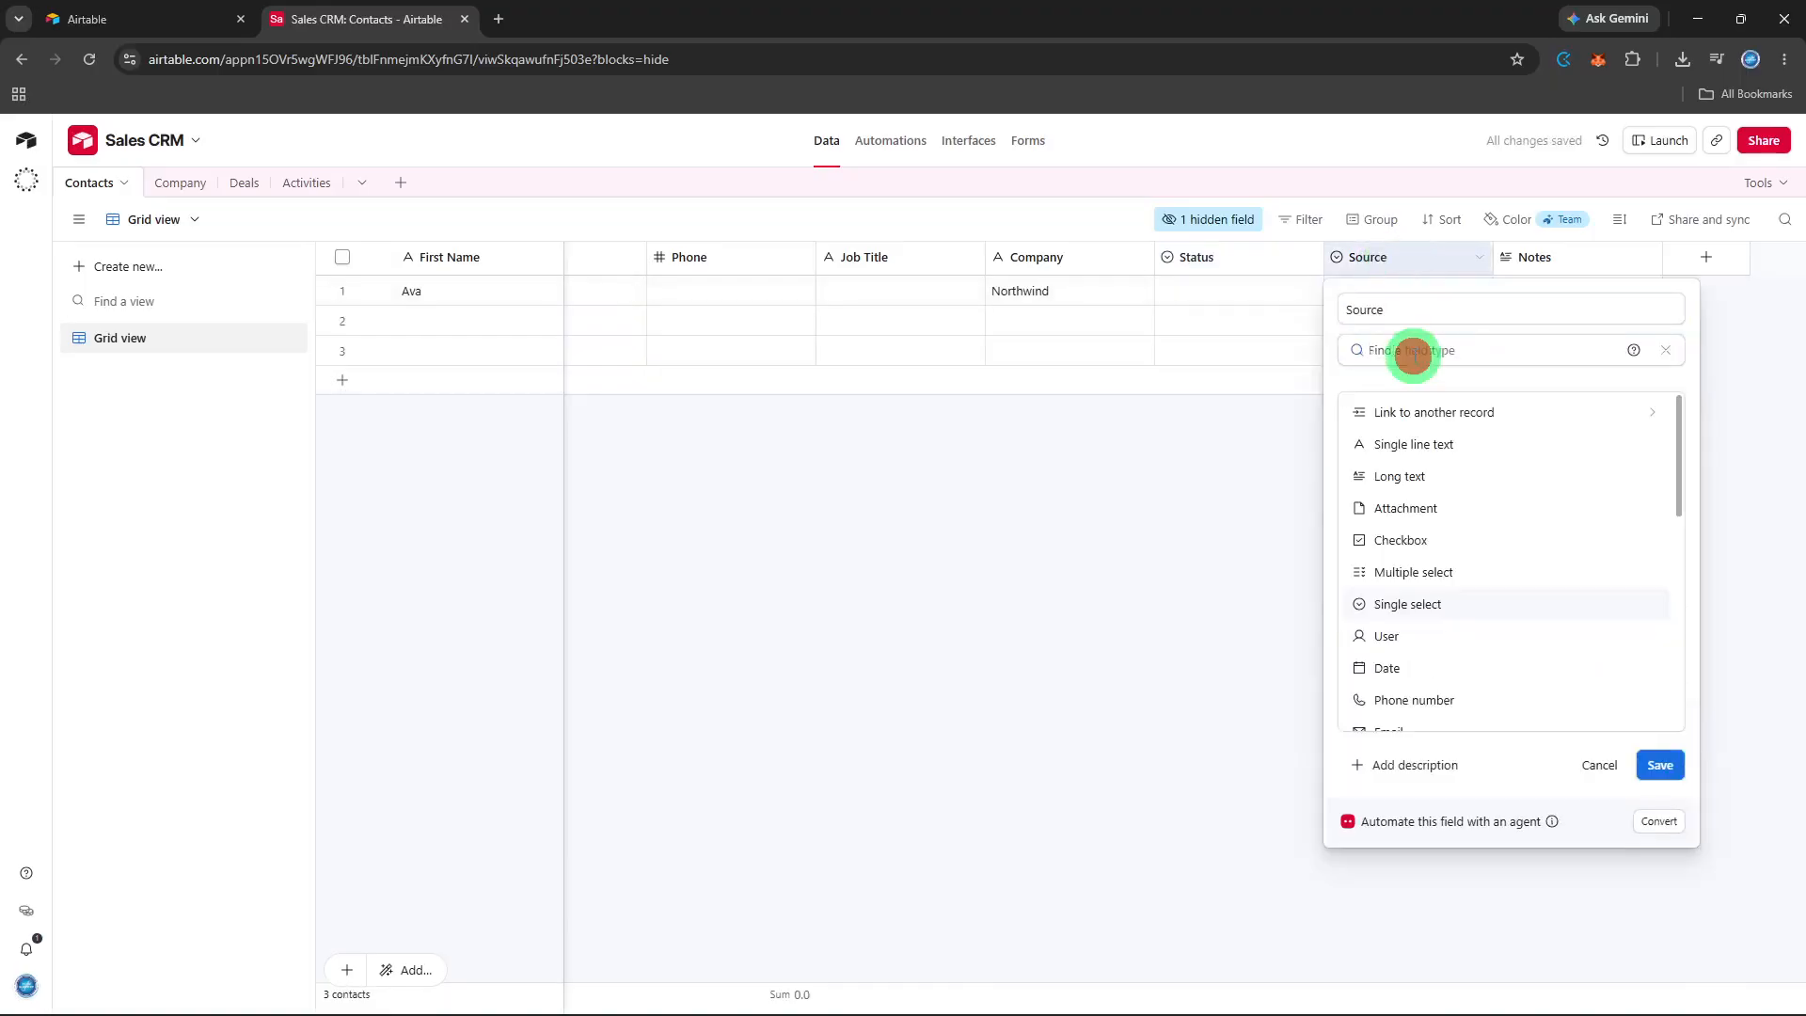
pyautogui.click(1658, 765)
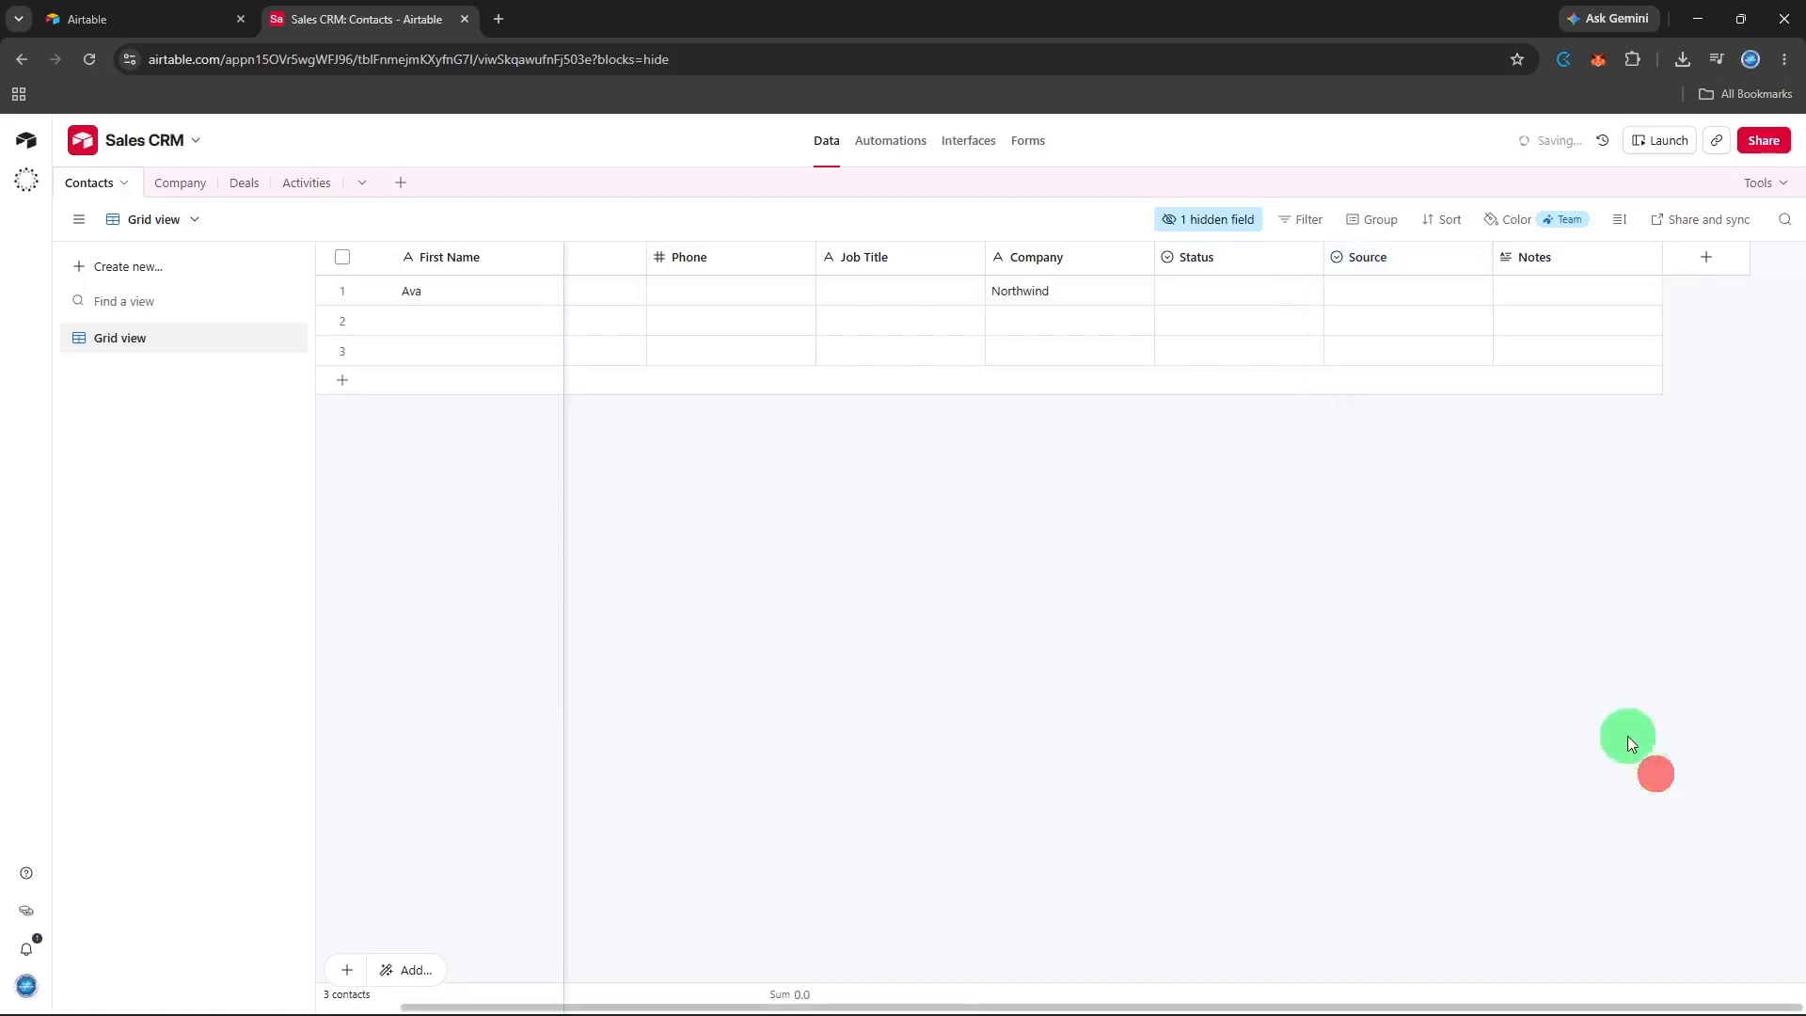
# Create a Kanban view for the Contacts table, stacked by the Status field
pyautogui.click(182, 272)
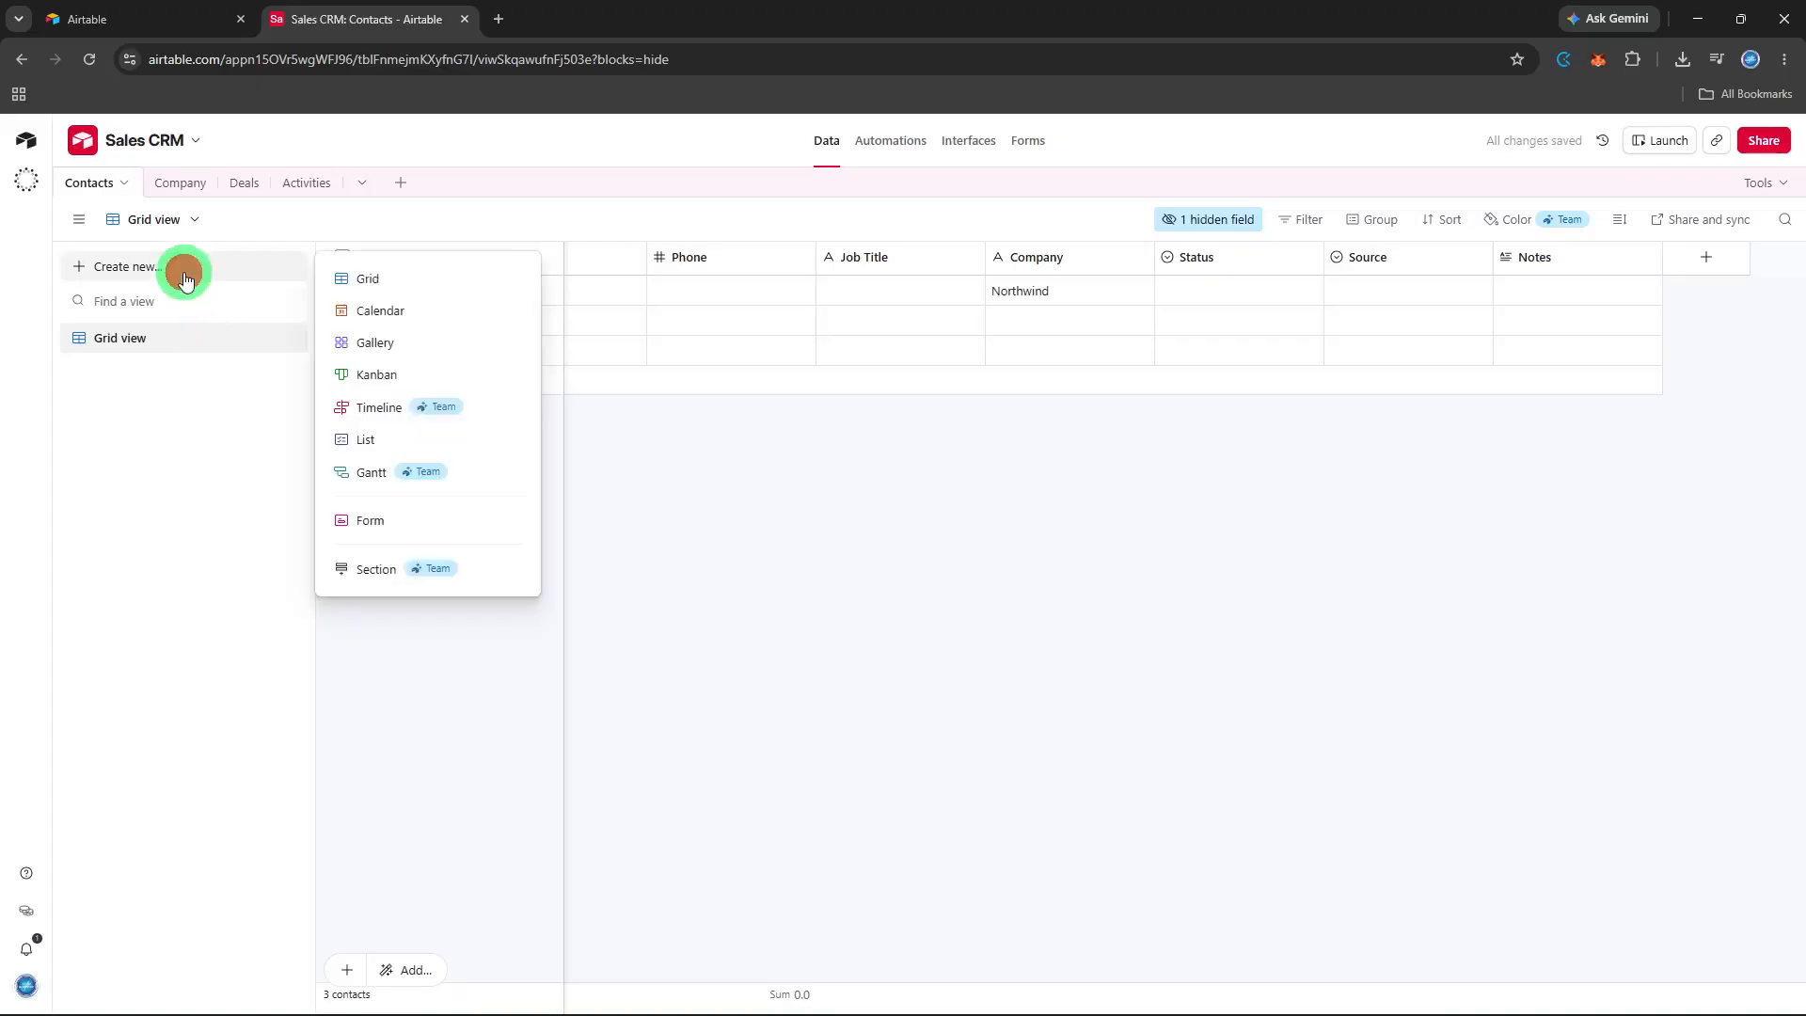
pyautogui.click(339, 375)
pyautogui.click(615, 444)
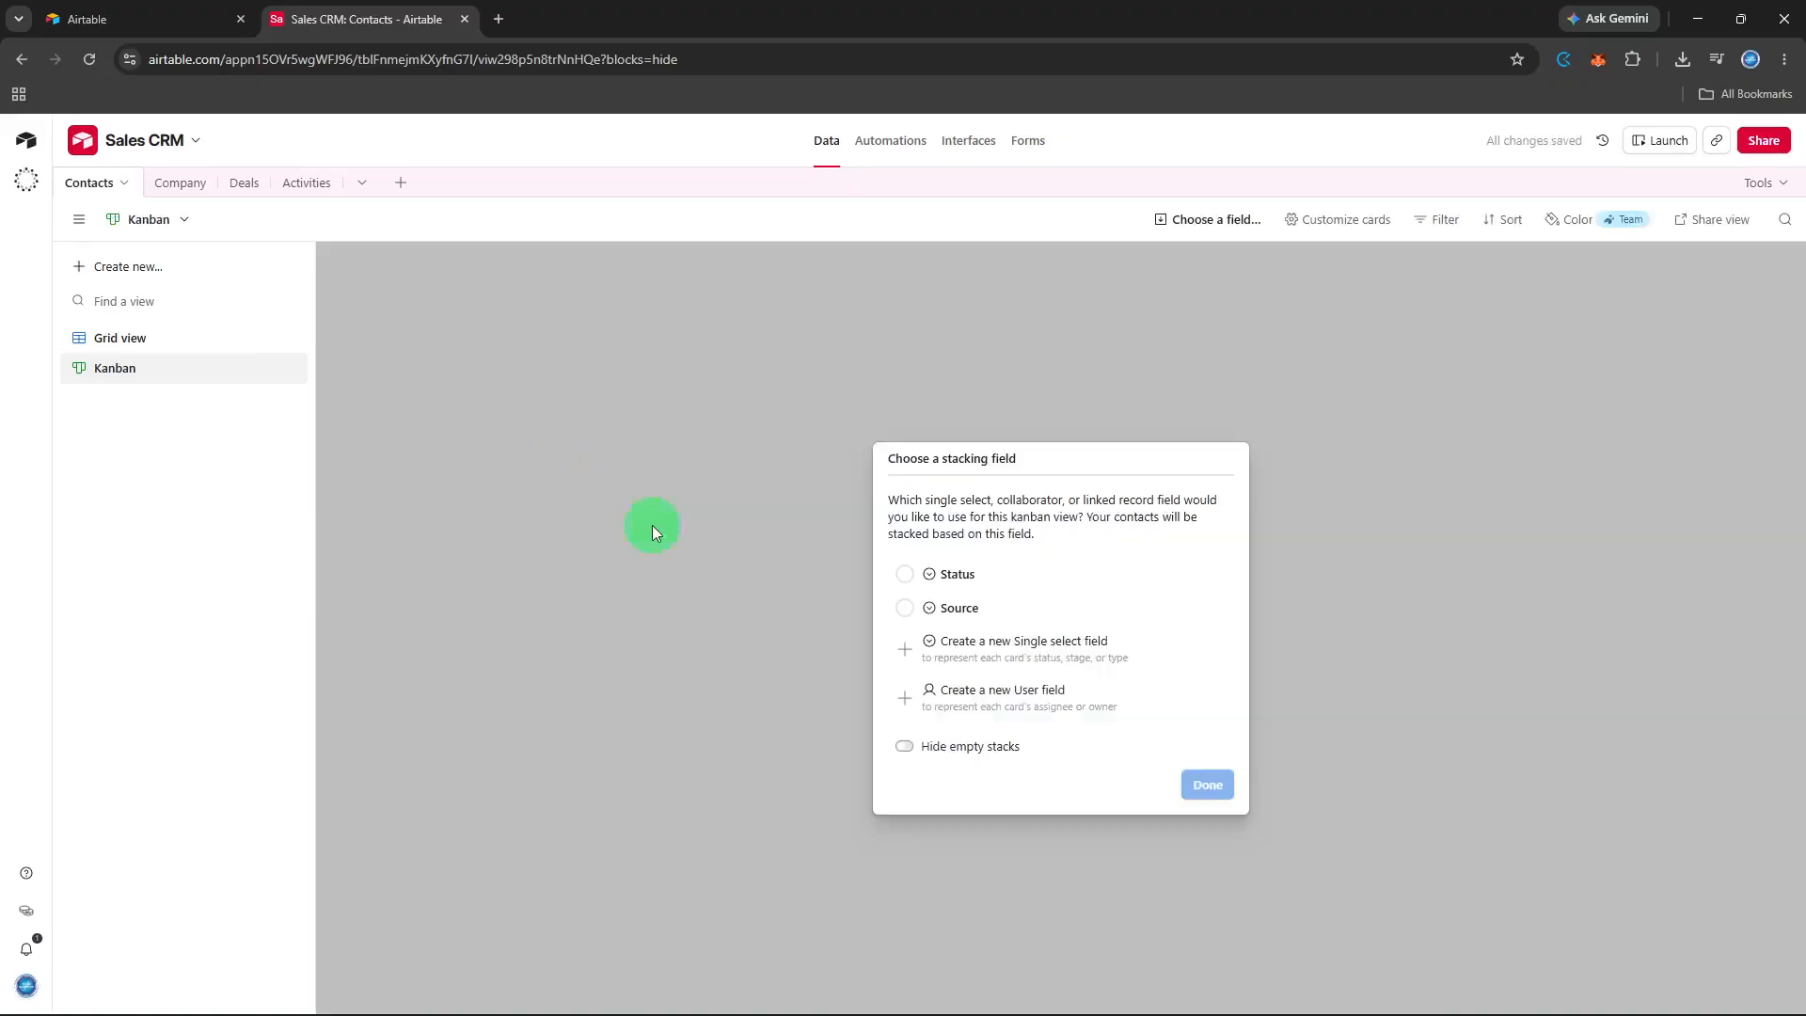
pyautogui.click(1020, 587)
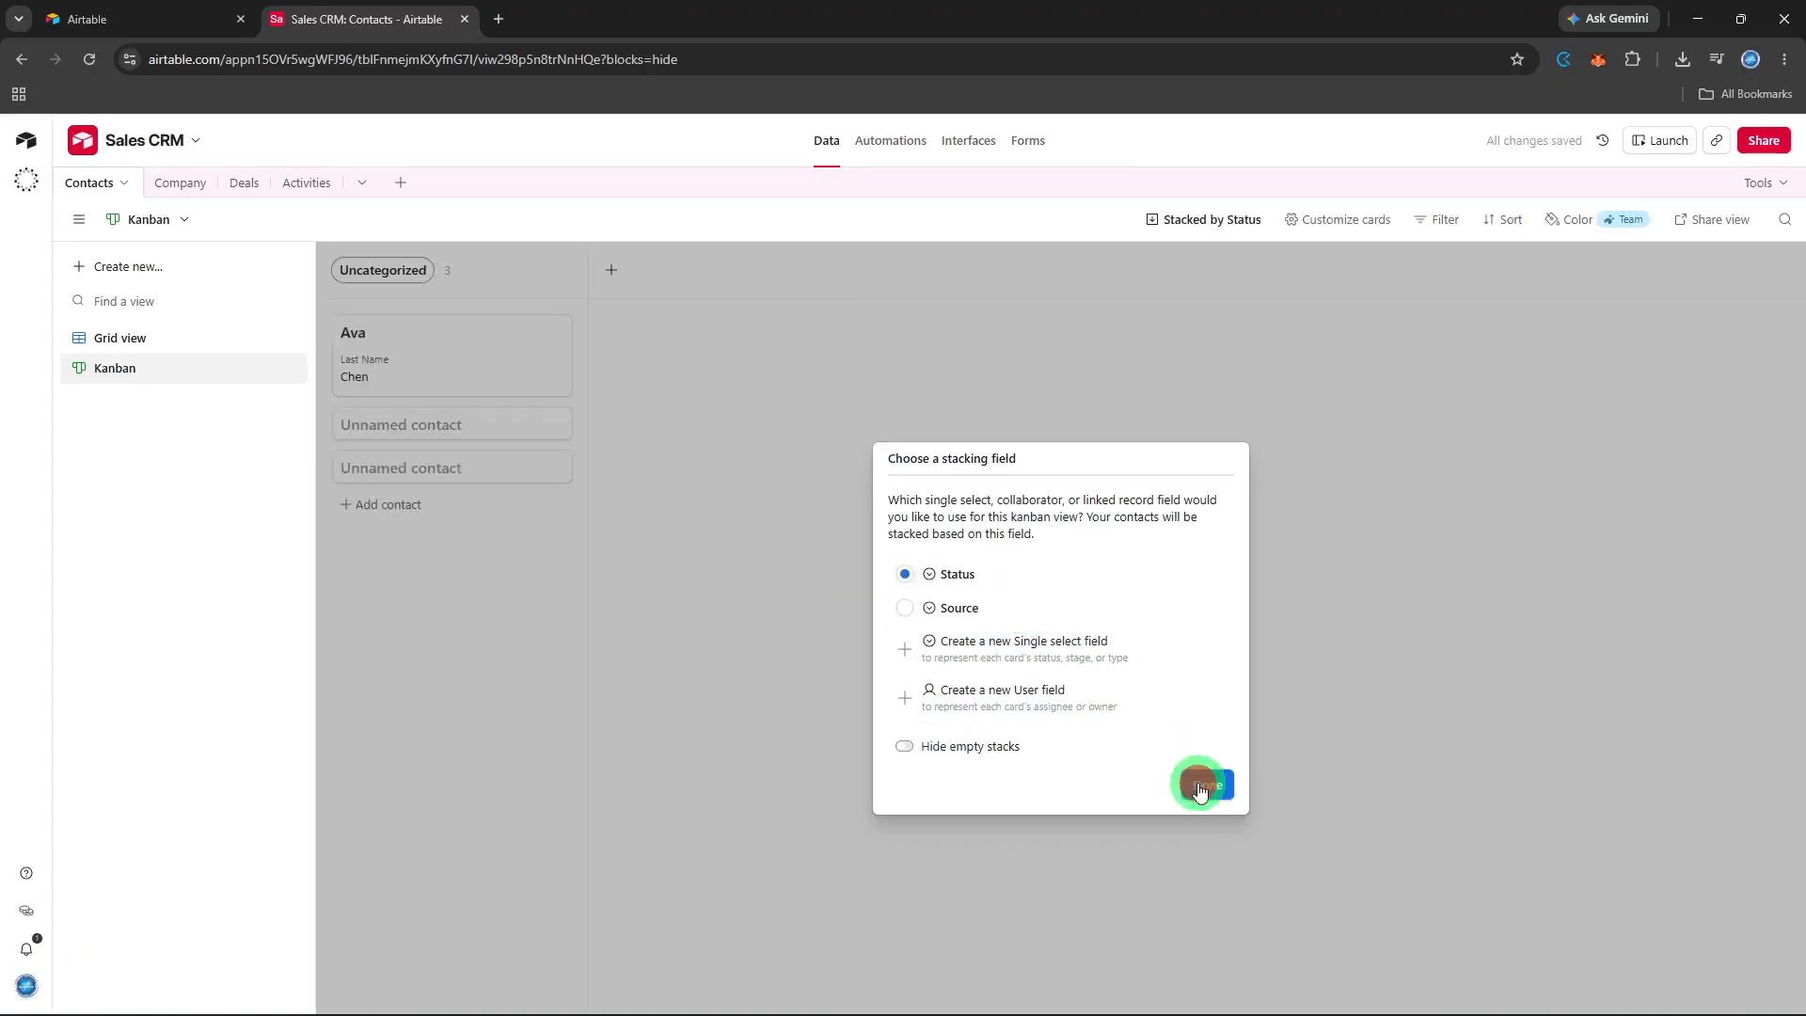
pyautogui.click(1208, 785)
# Create a List view for the Contacts table with its default name
pyautogui.click(154, 274)
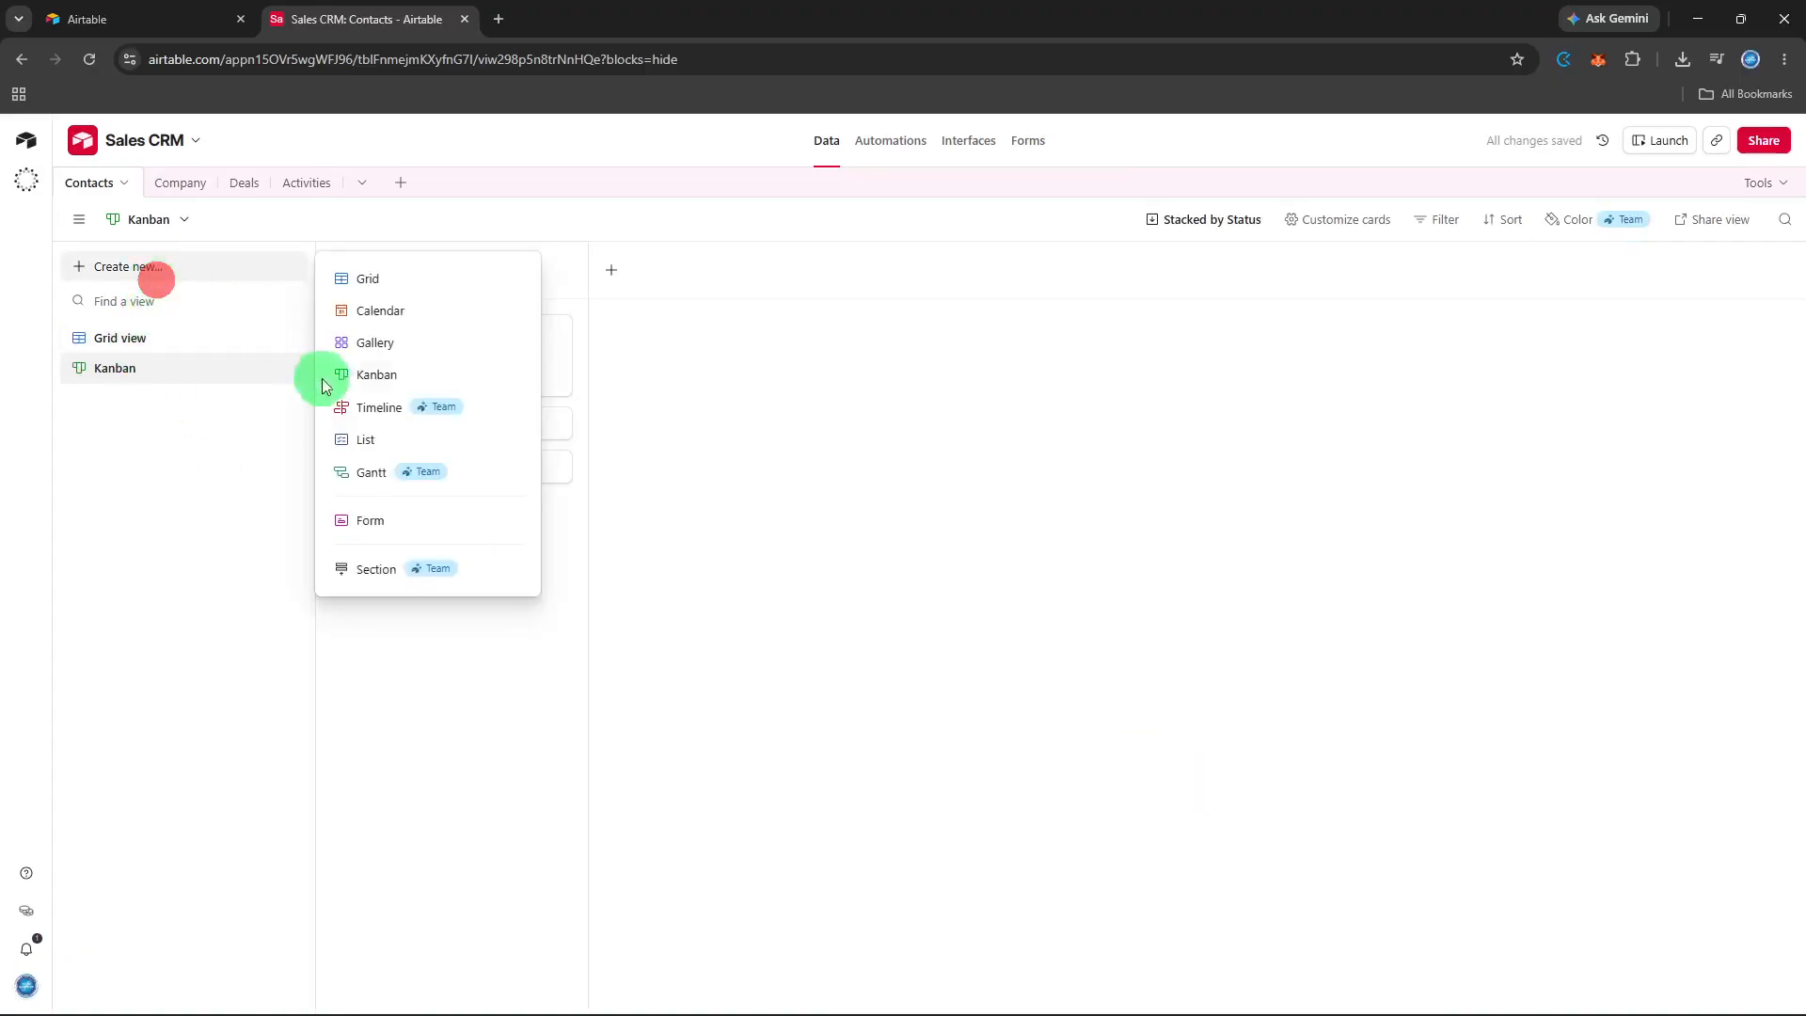
pyautogui.click(363, 437)
pyautogui.click(642, 457)
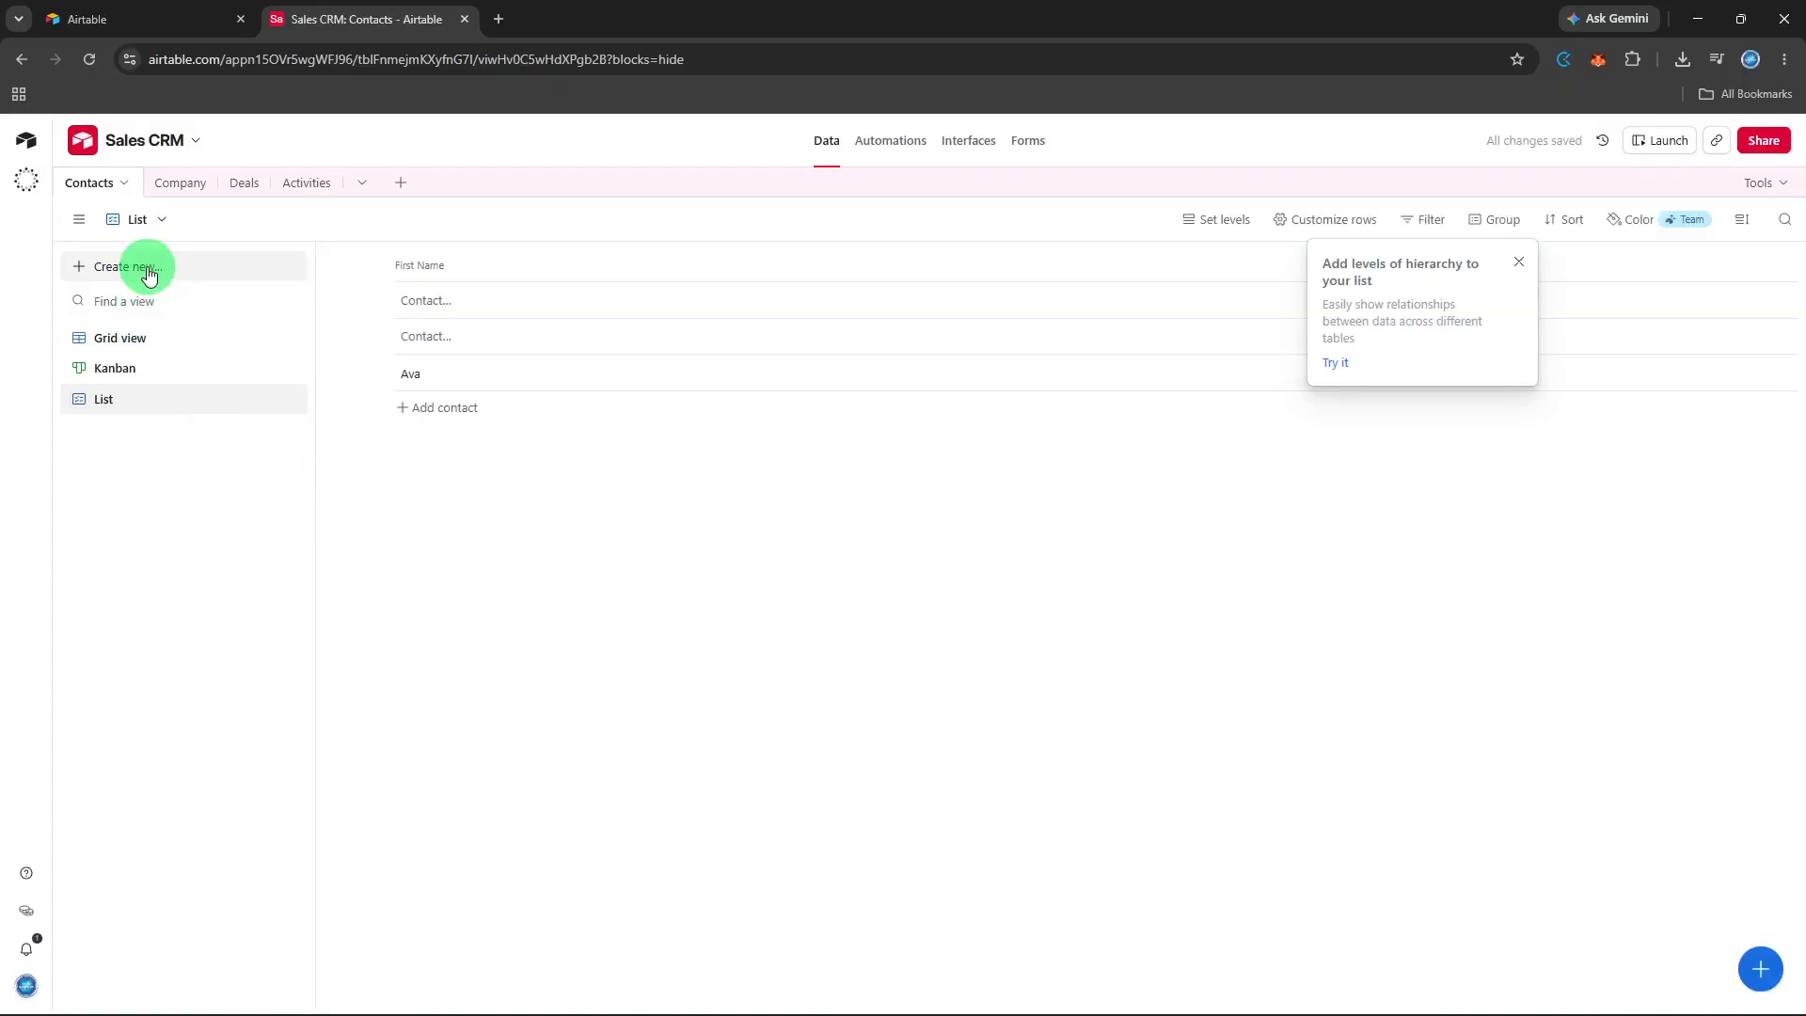
# Return Contacts to the Grid view, look at the base's Interfaces page and go back to the data
pyautogui.click(139, 341)
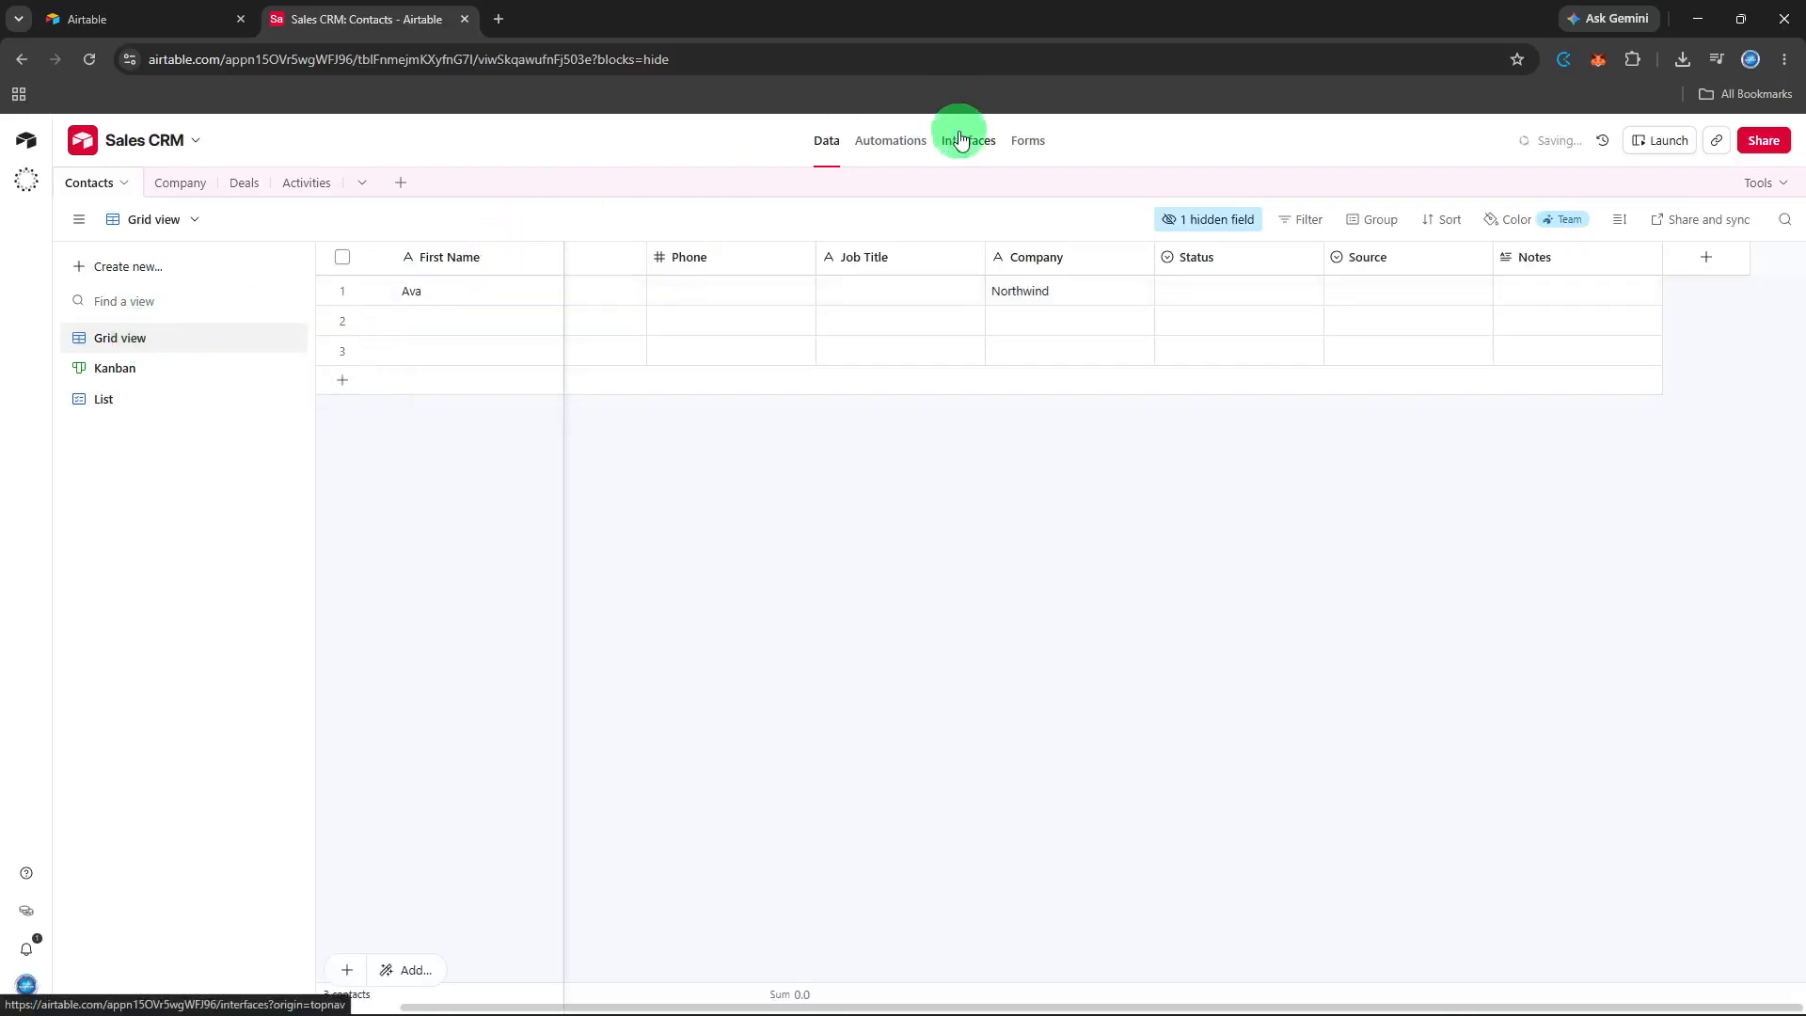
pyautogui.click(959, 138)
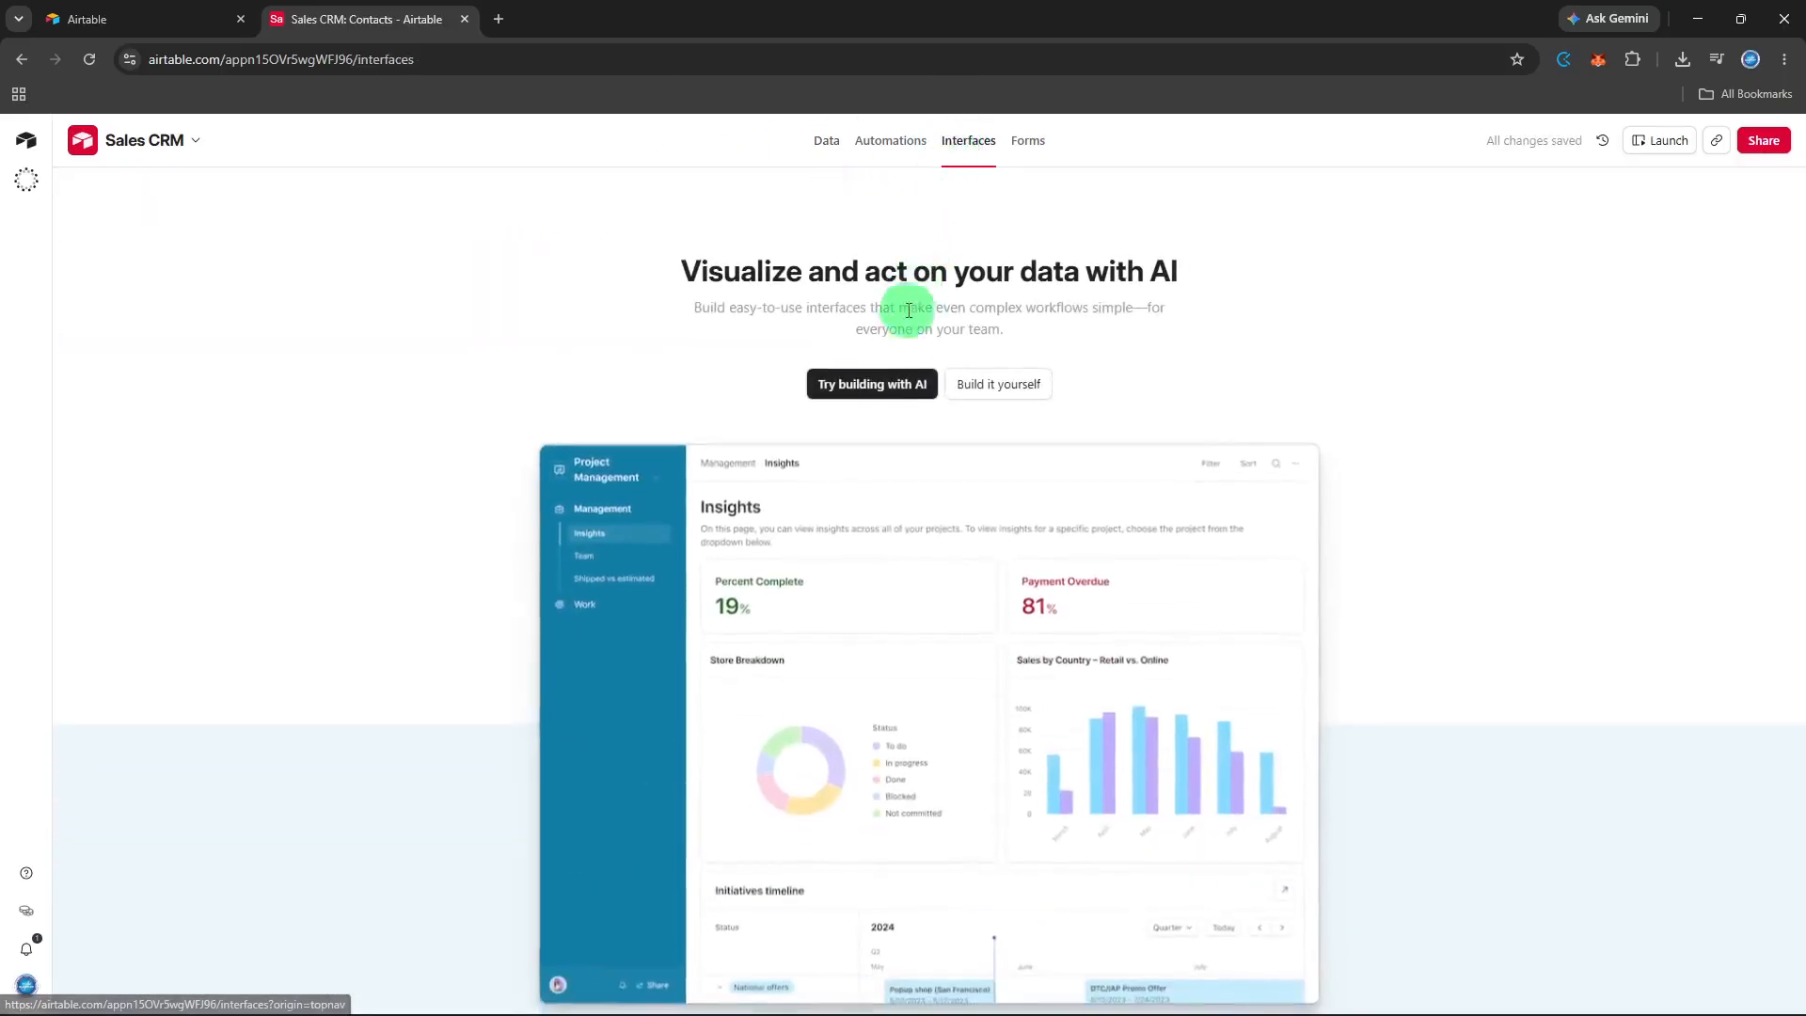
pyautogui.click(828, 148)
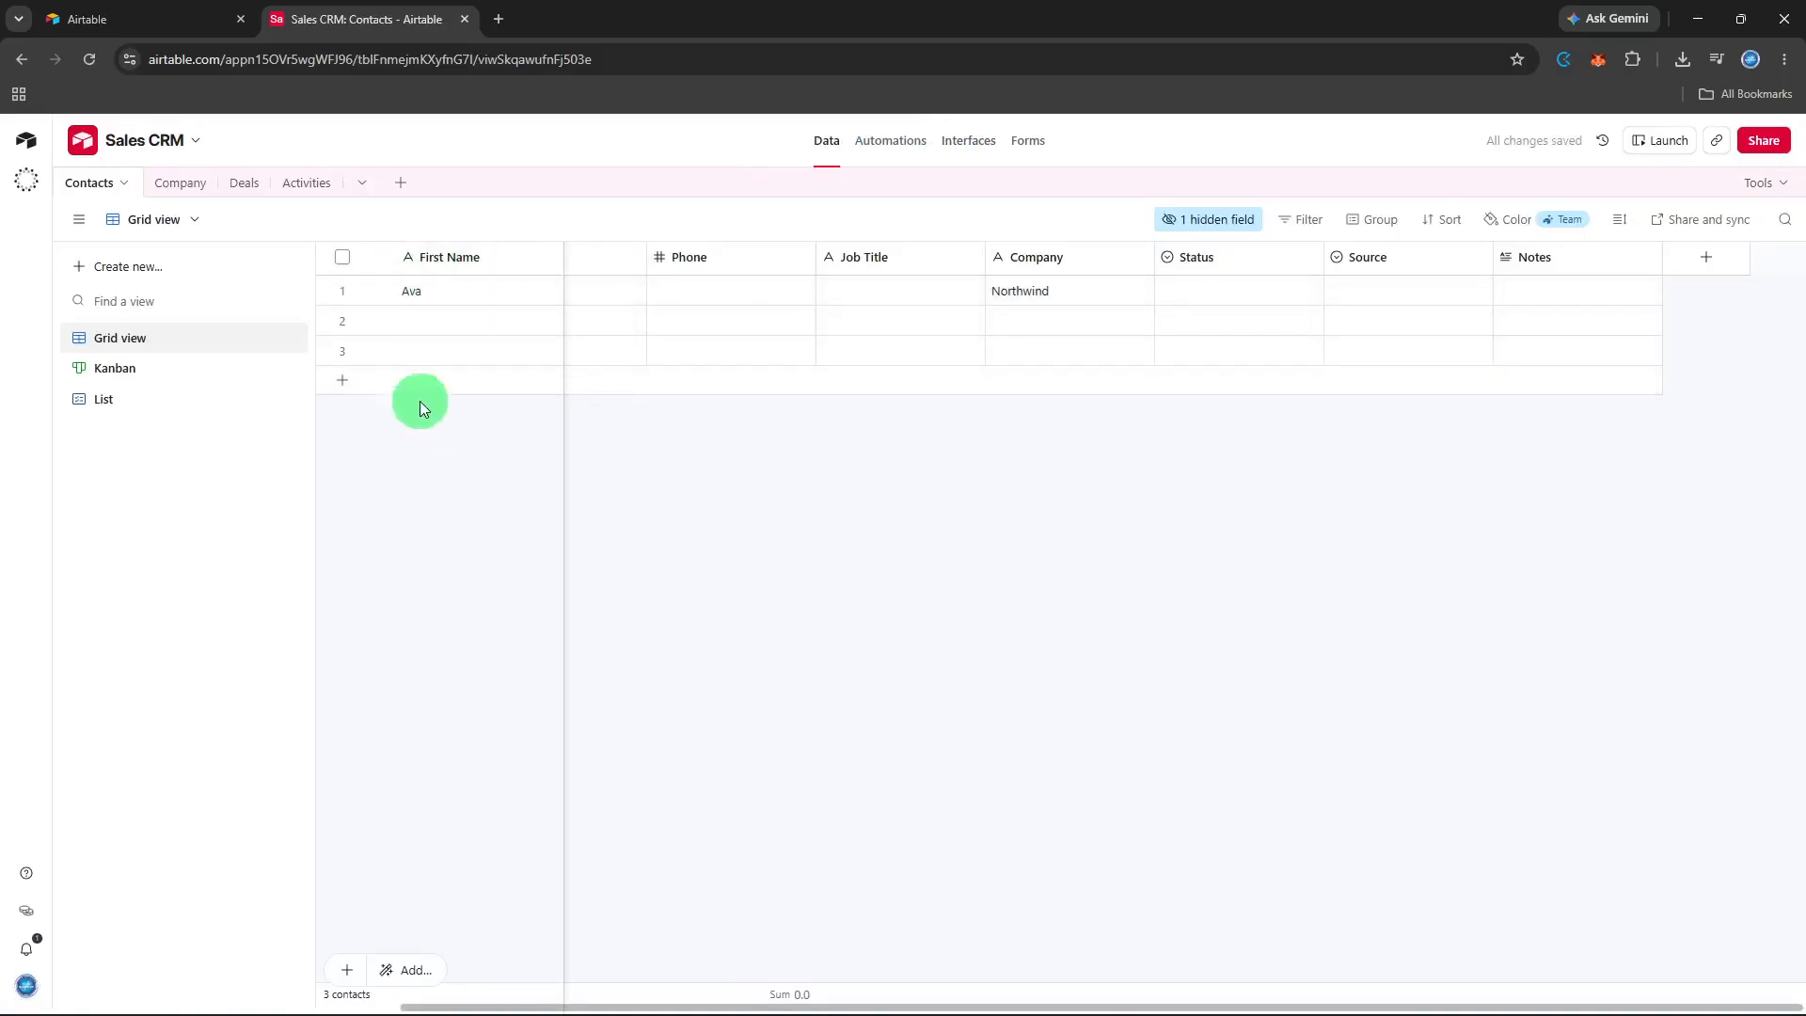
# Create a Kanban view for the Deals table, stacked by the Status field
pyautogui.click(243, 183)
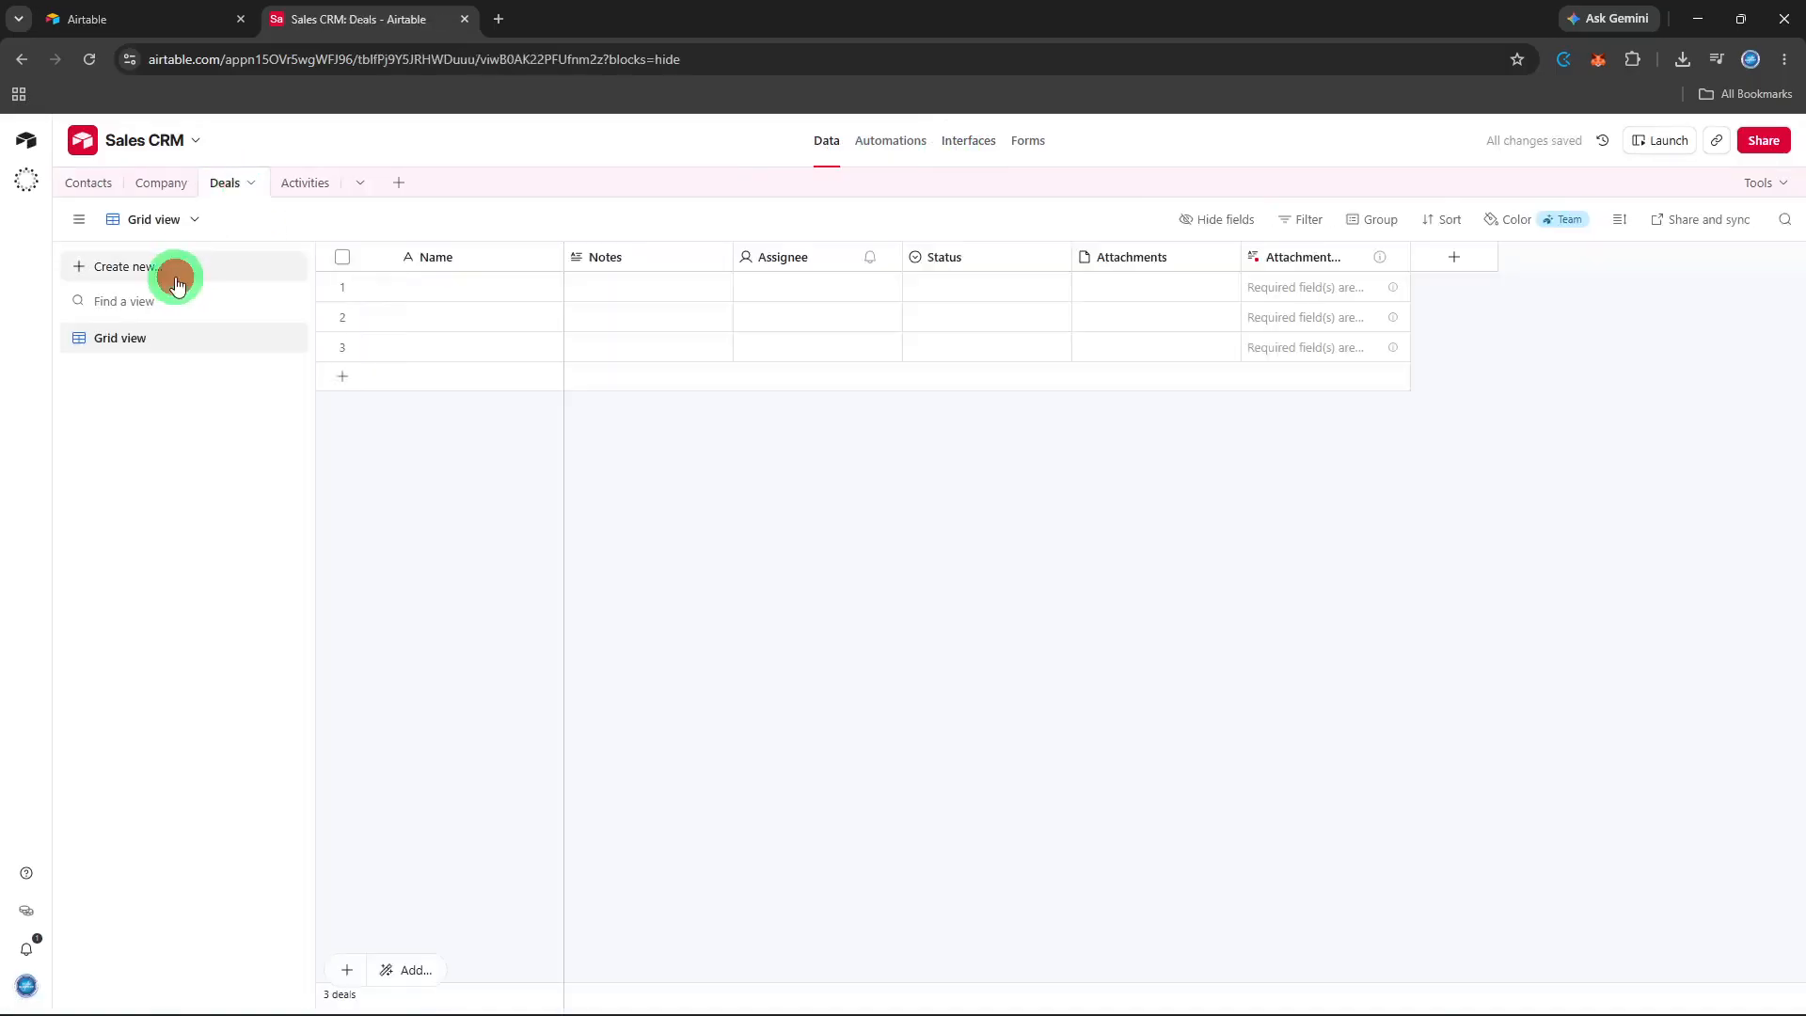
pyautogui.click(178, 281)
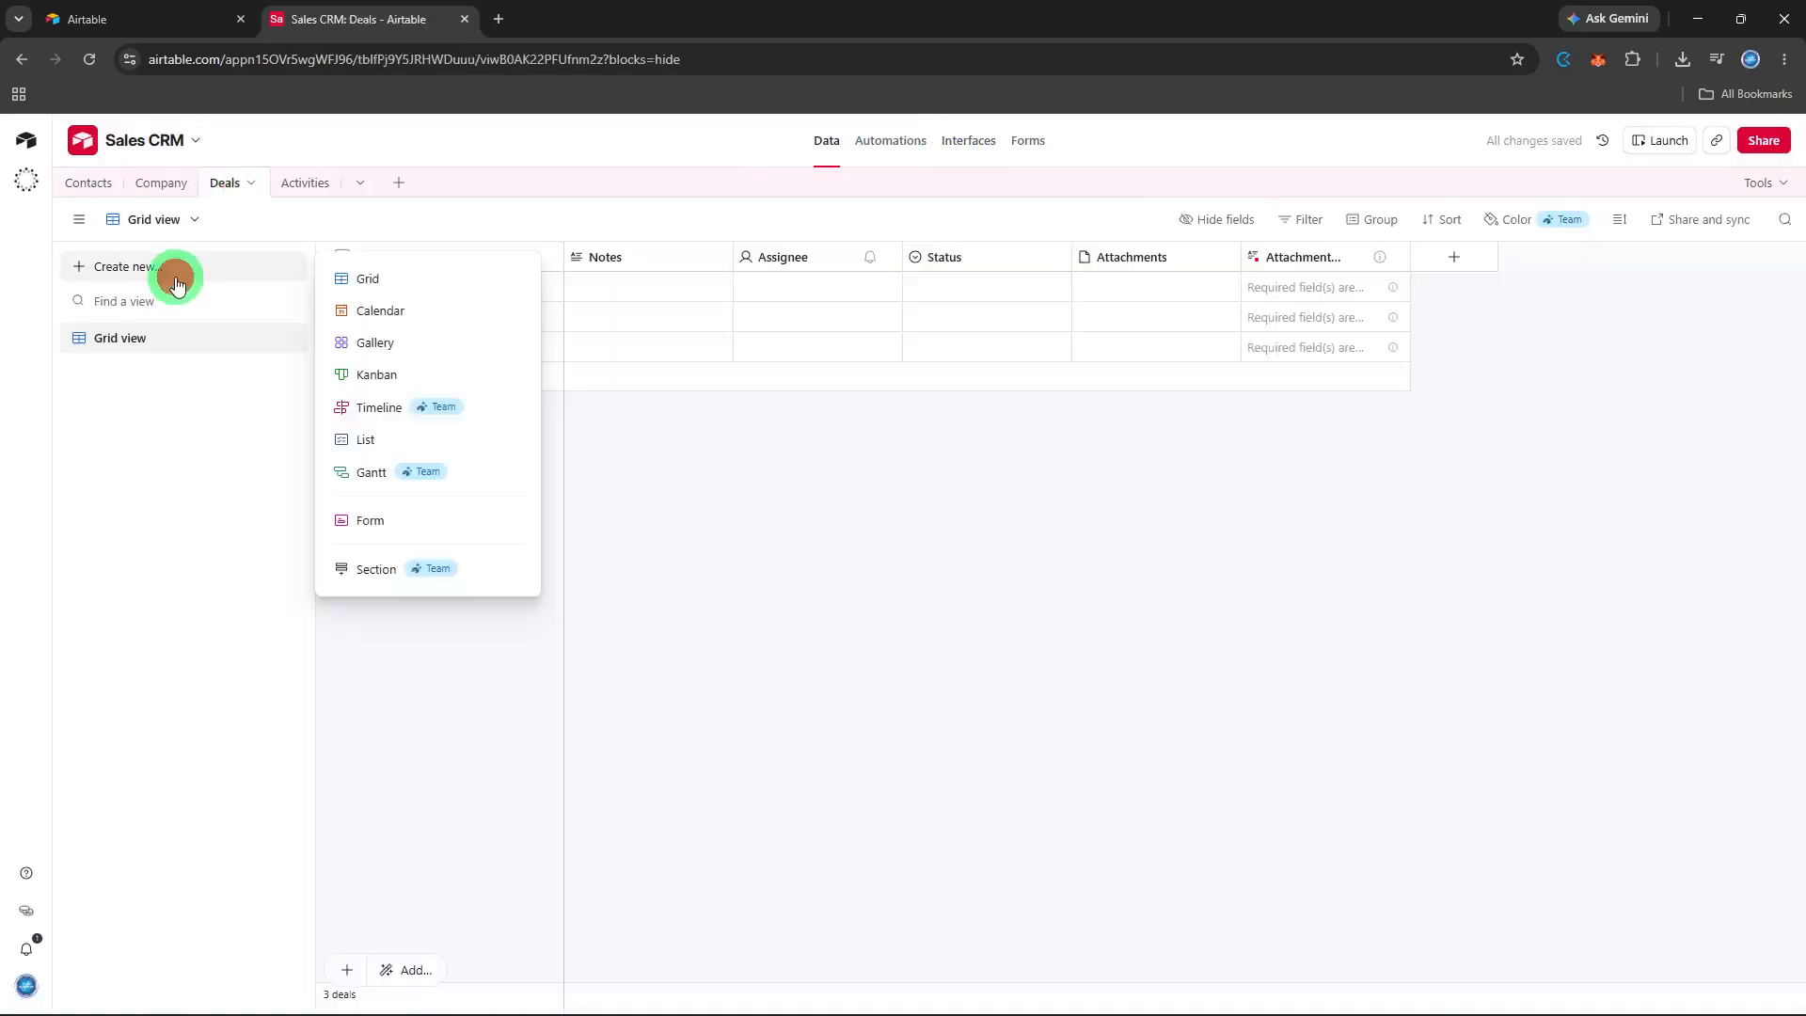
pyautogui.click(391, 375)
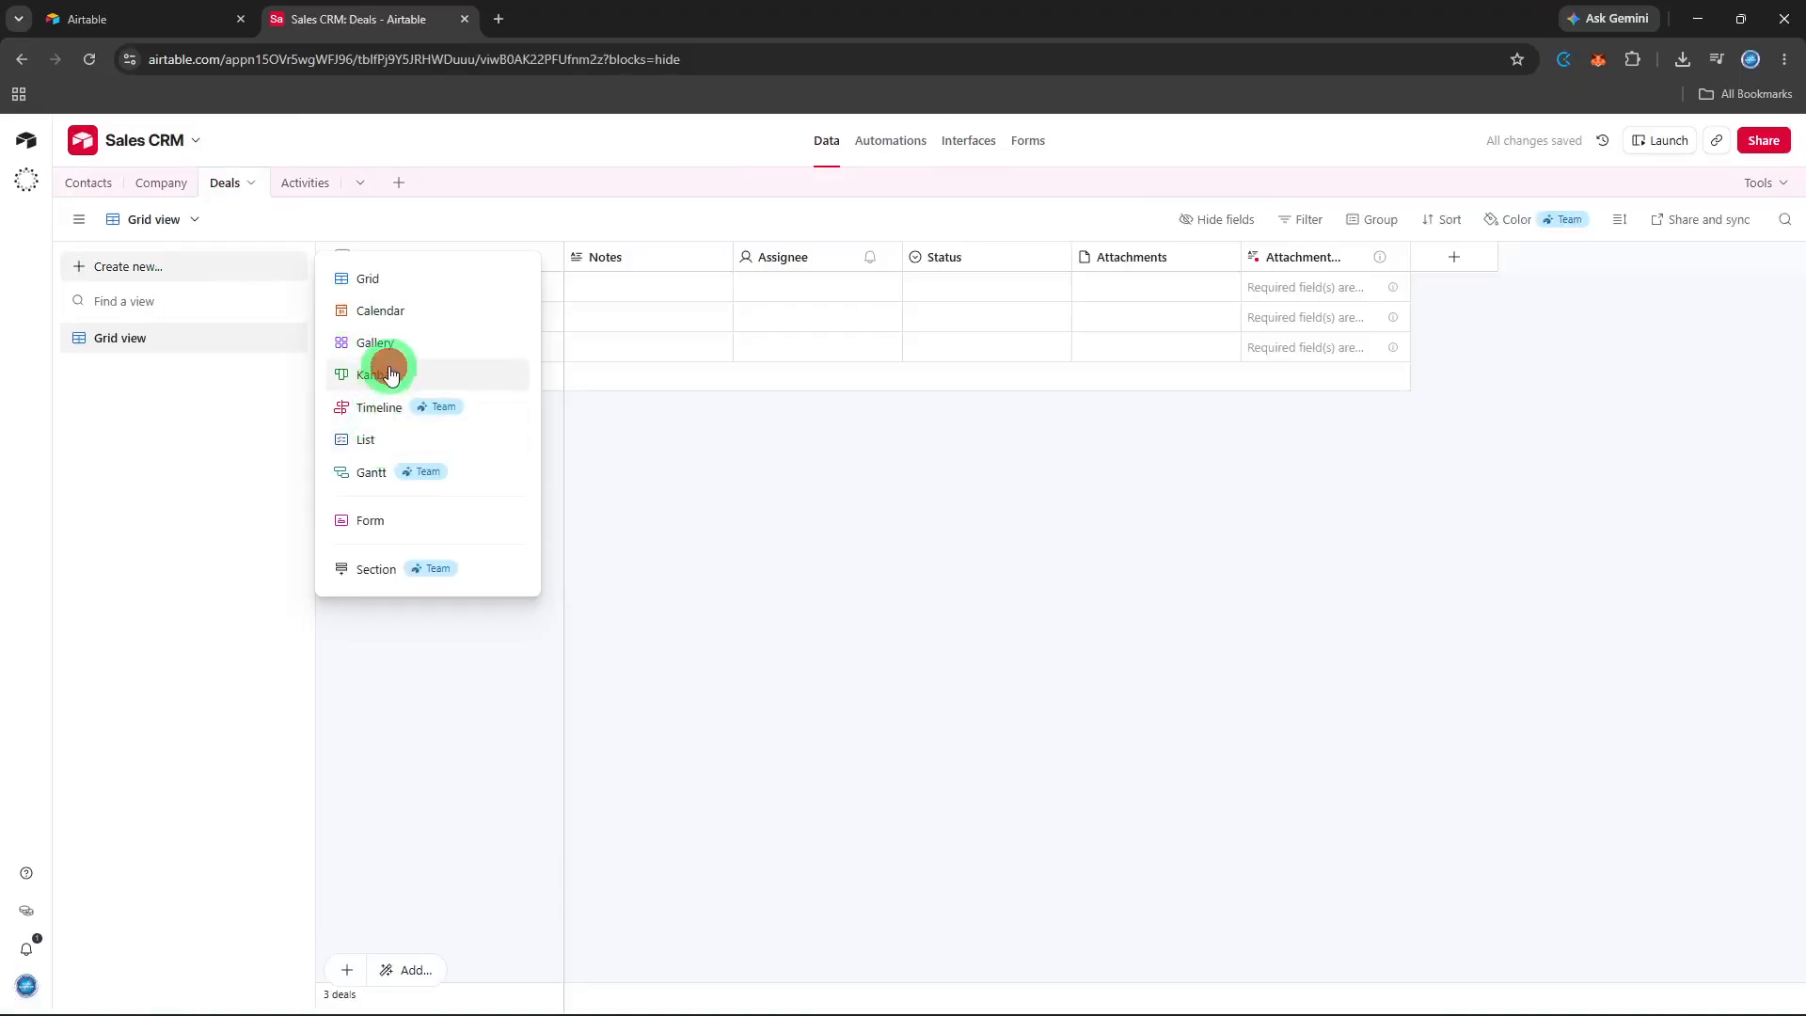
pyautogui.click(654, 458)
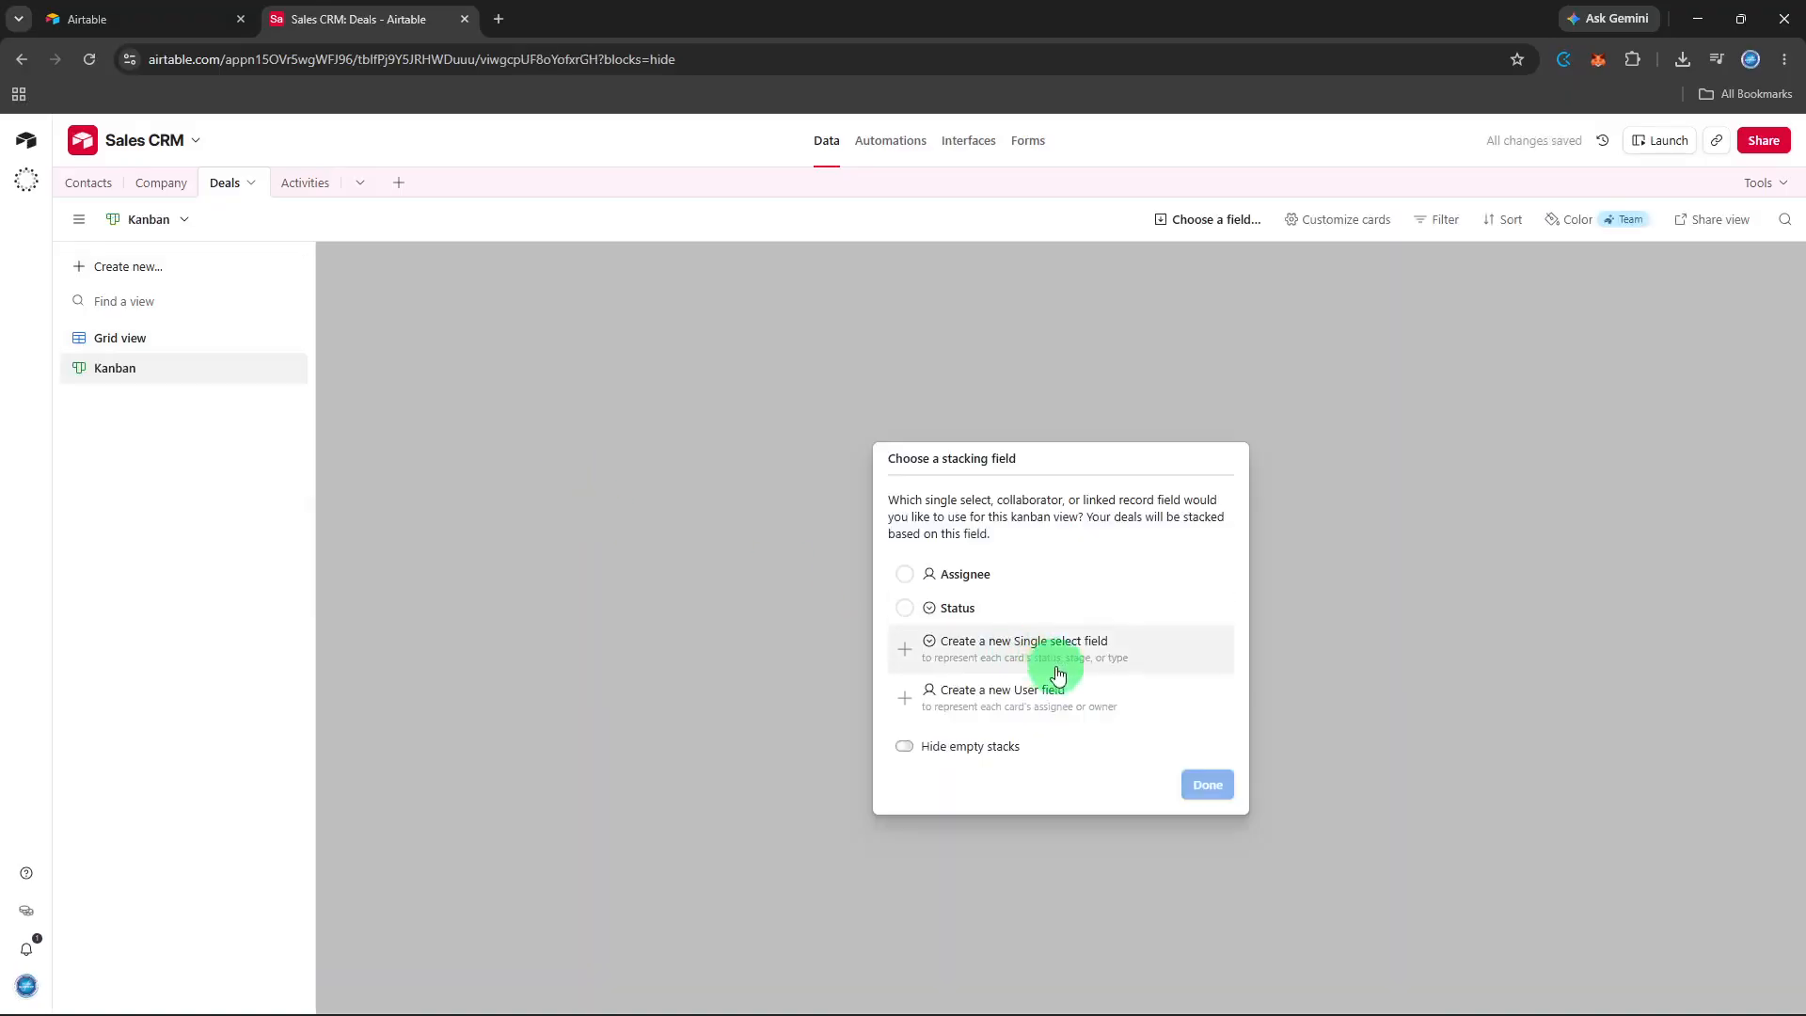
pyautogui.click(1035, 602)
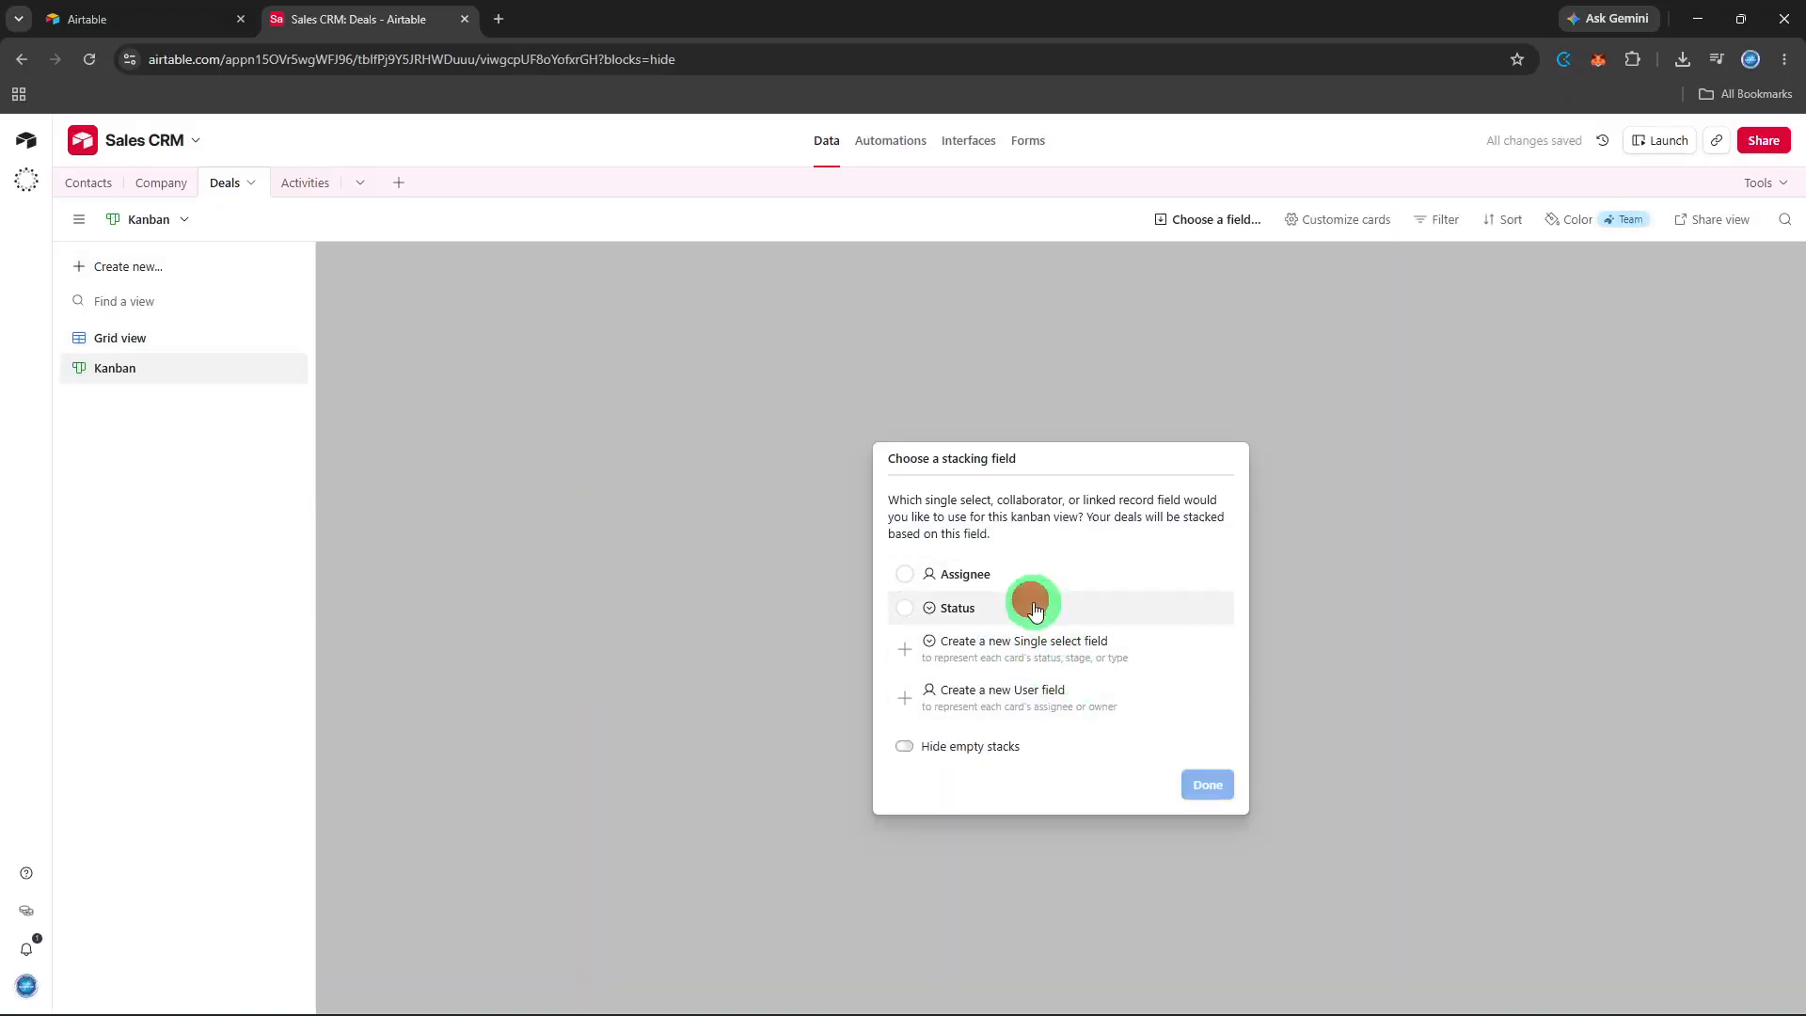
pyautogui.click(1208, 786)
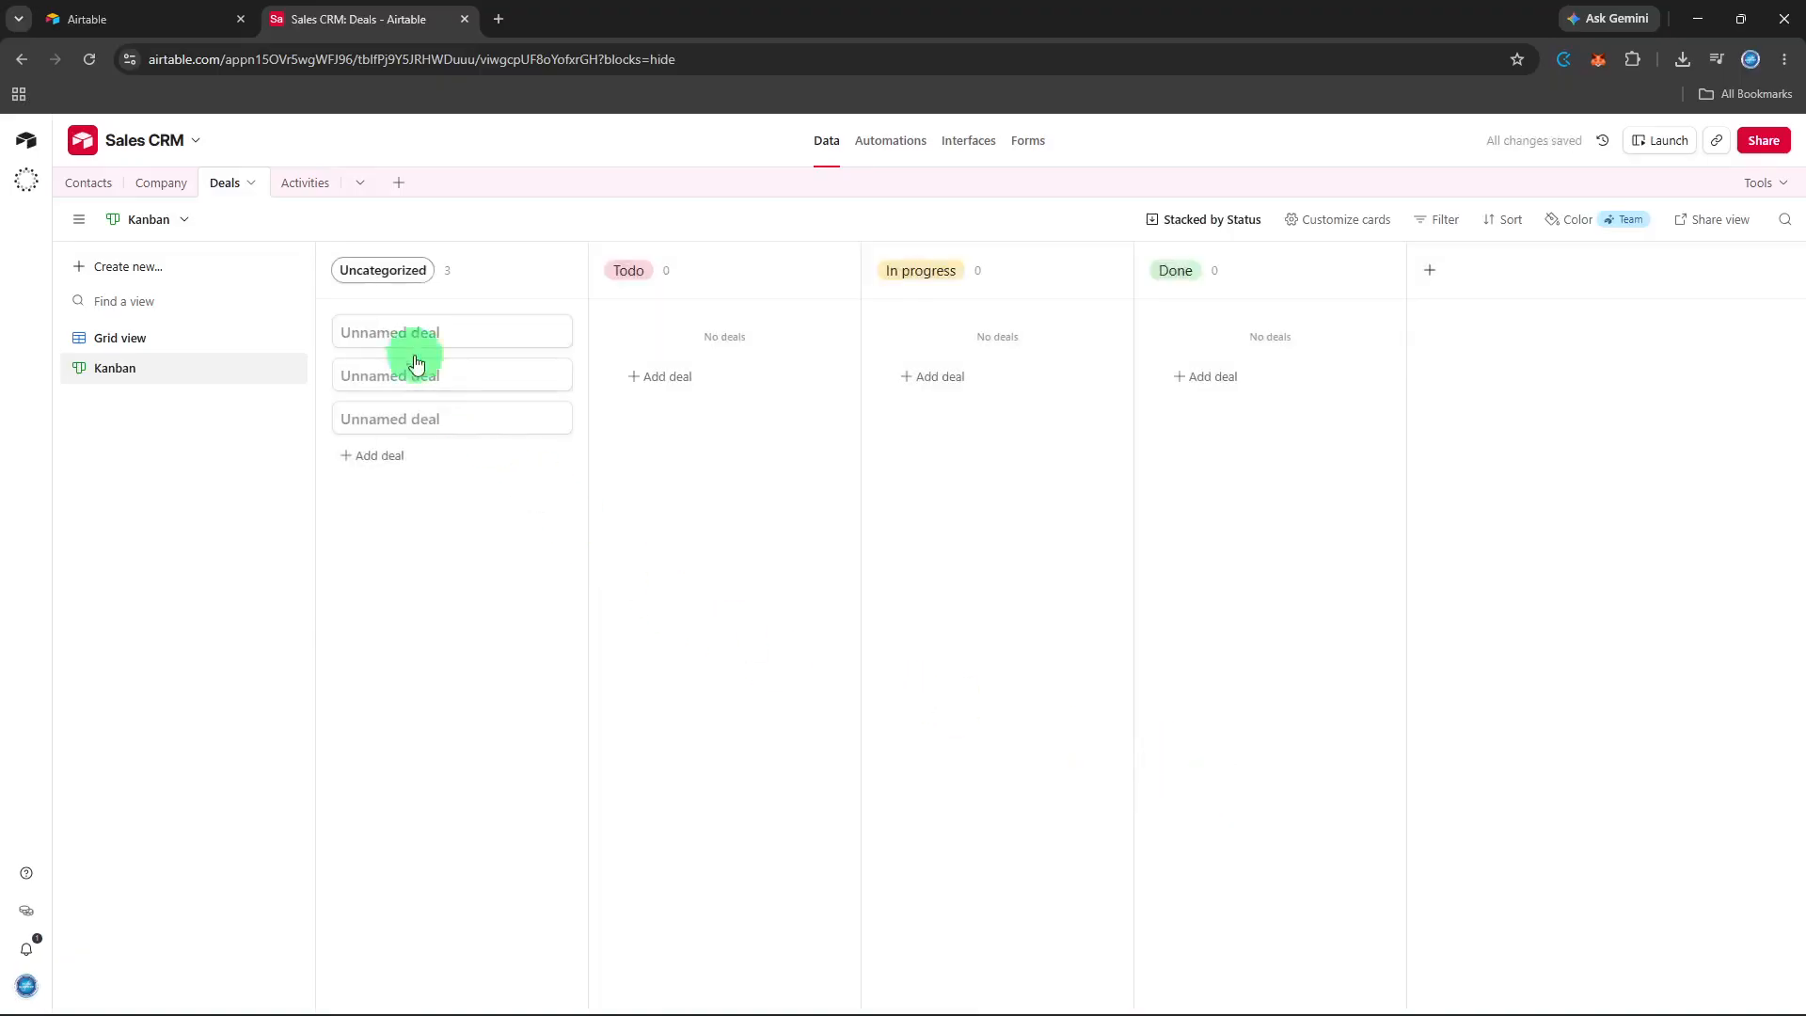
# Create an automation with the trigger "When record matches conditions" and set its table to Contacts
pyautogui.click(92, 188)
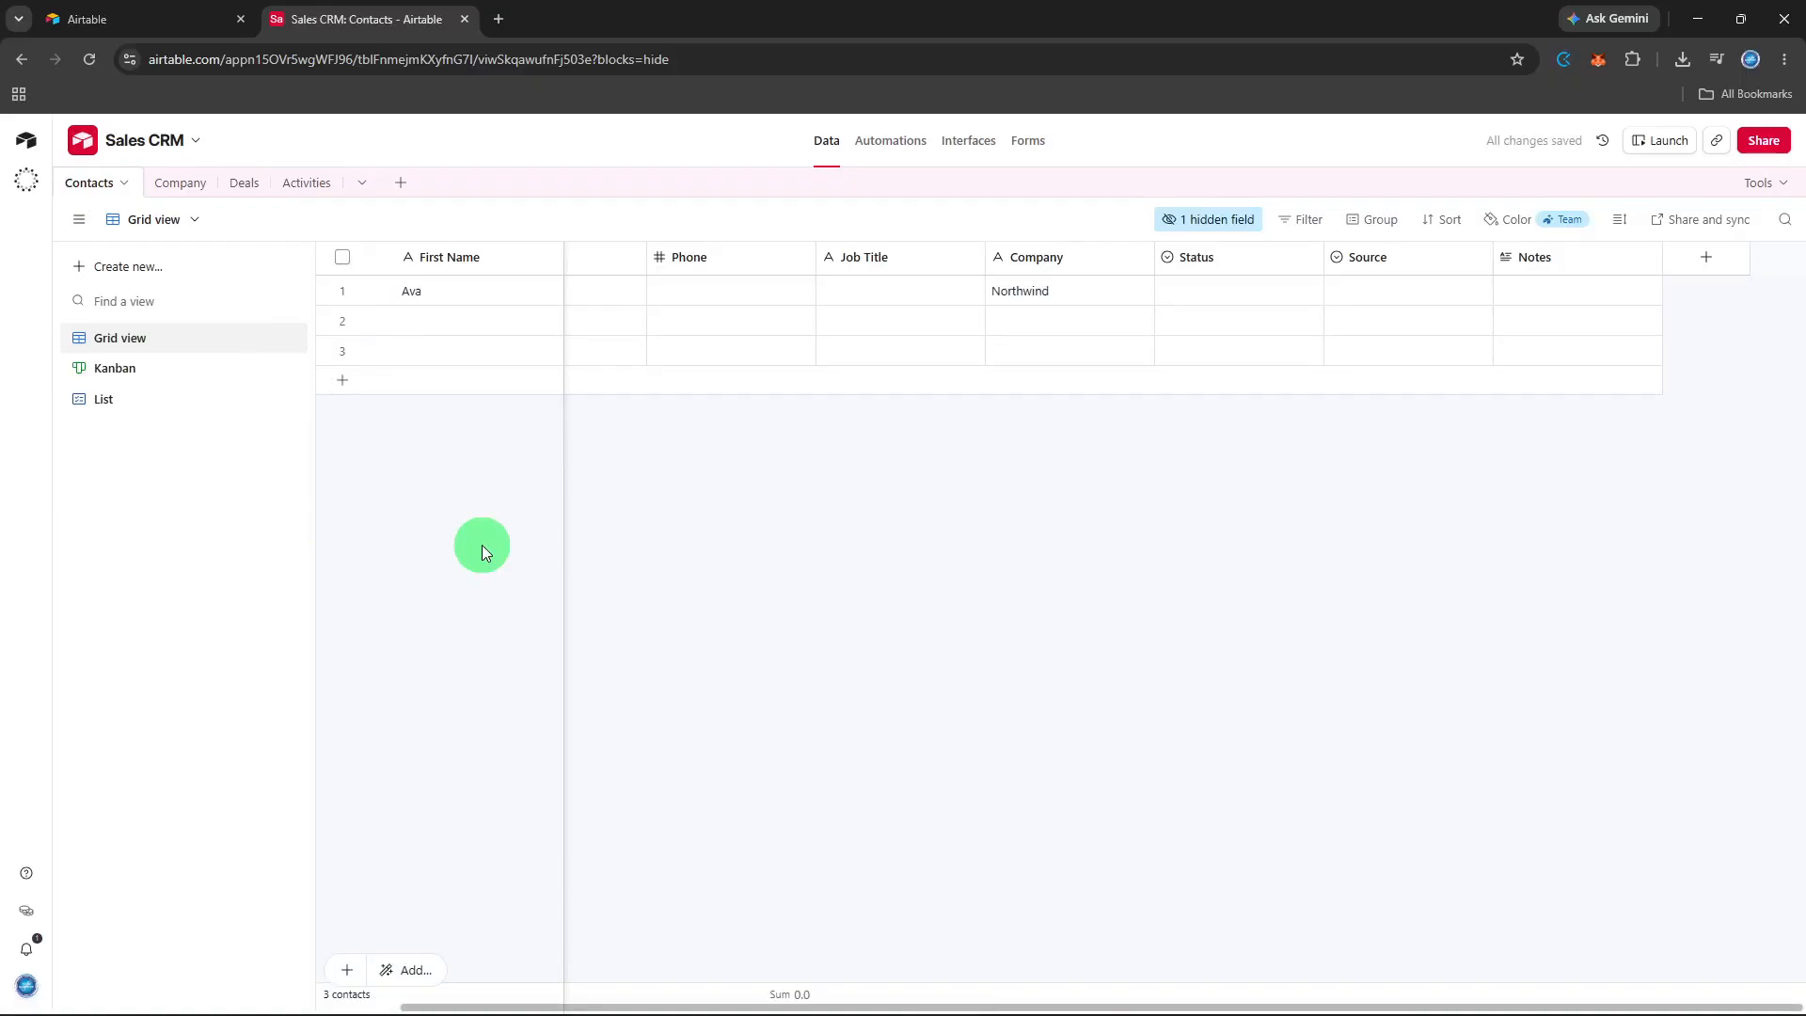
pyautogui.click(867, 154)
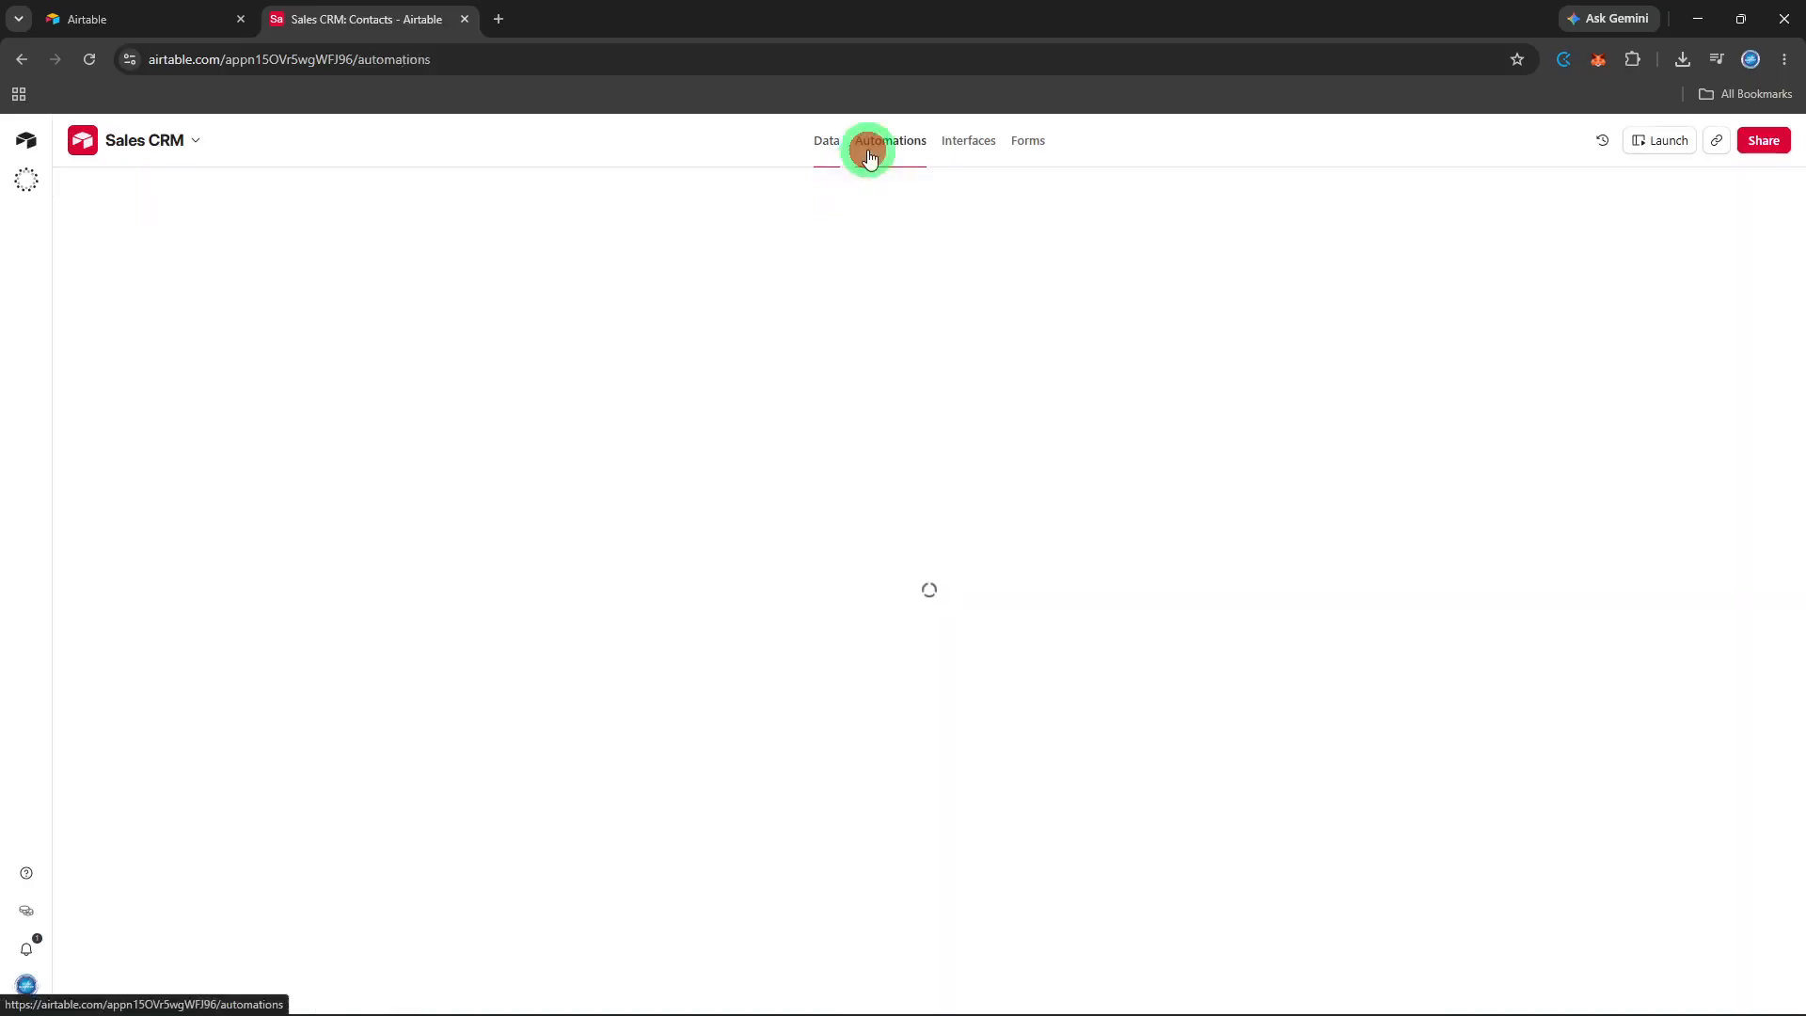
pyautogui.click(1167, 308)
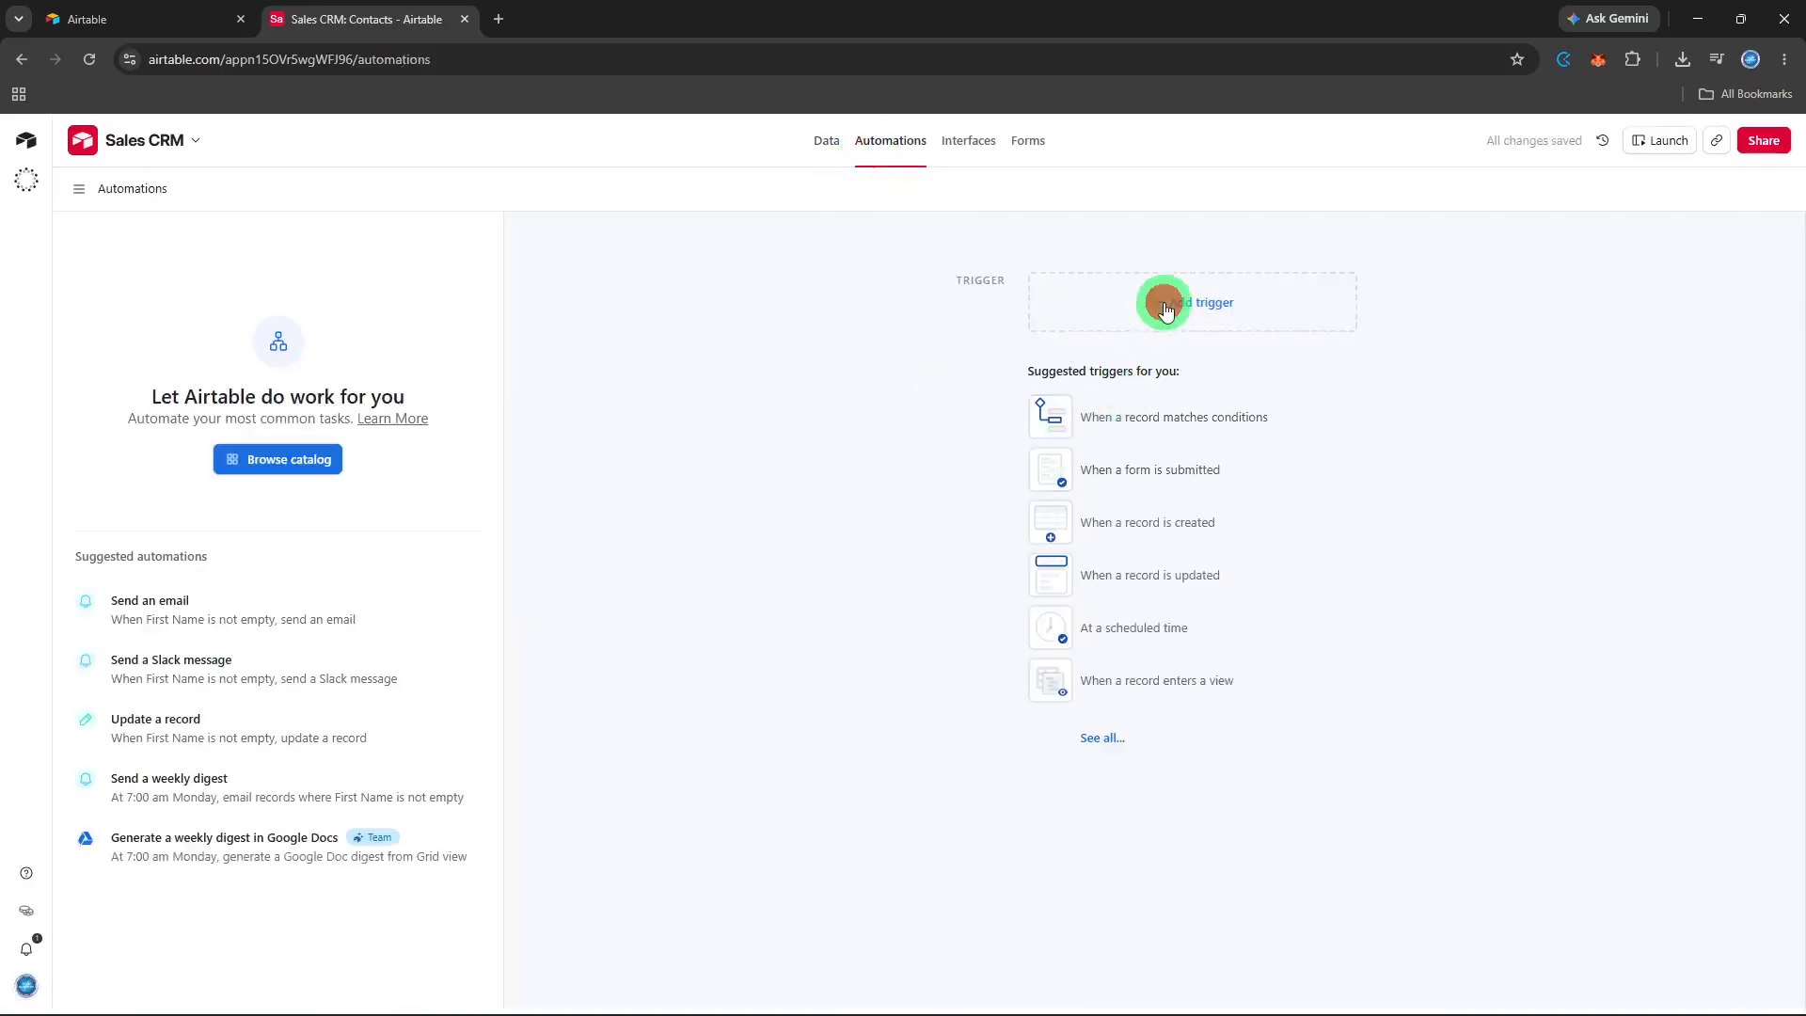
pyautogui.click(1157, 367)
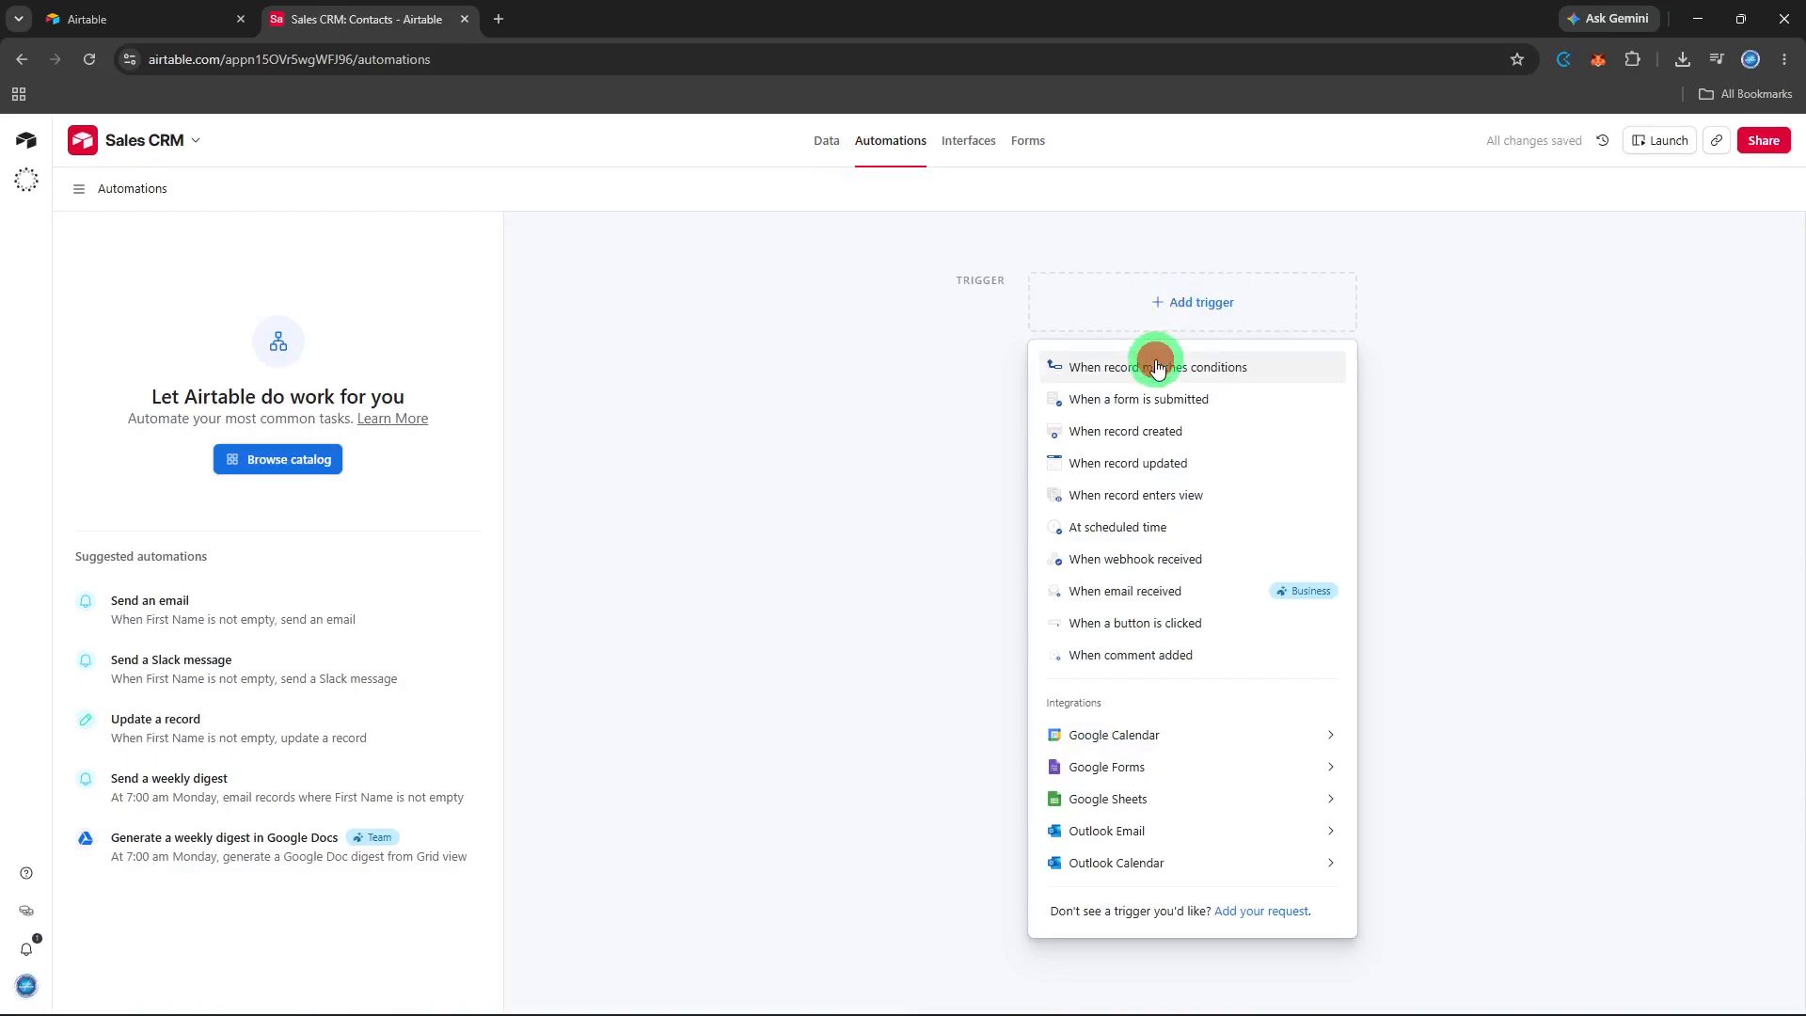
pyautogui.click(1405, 480)
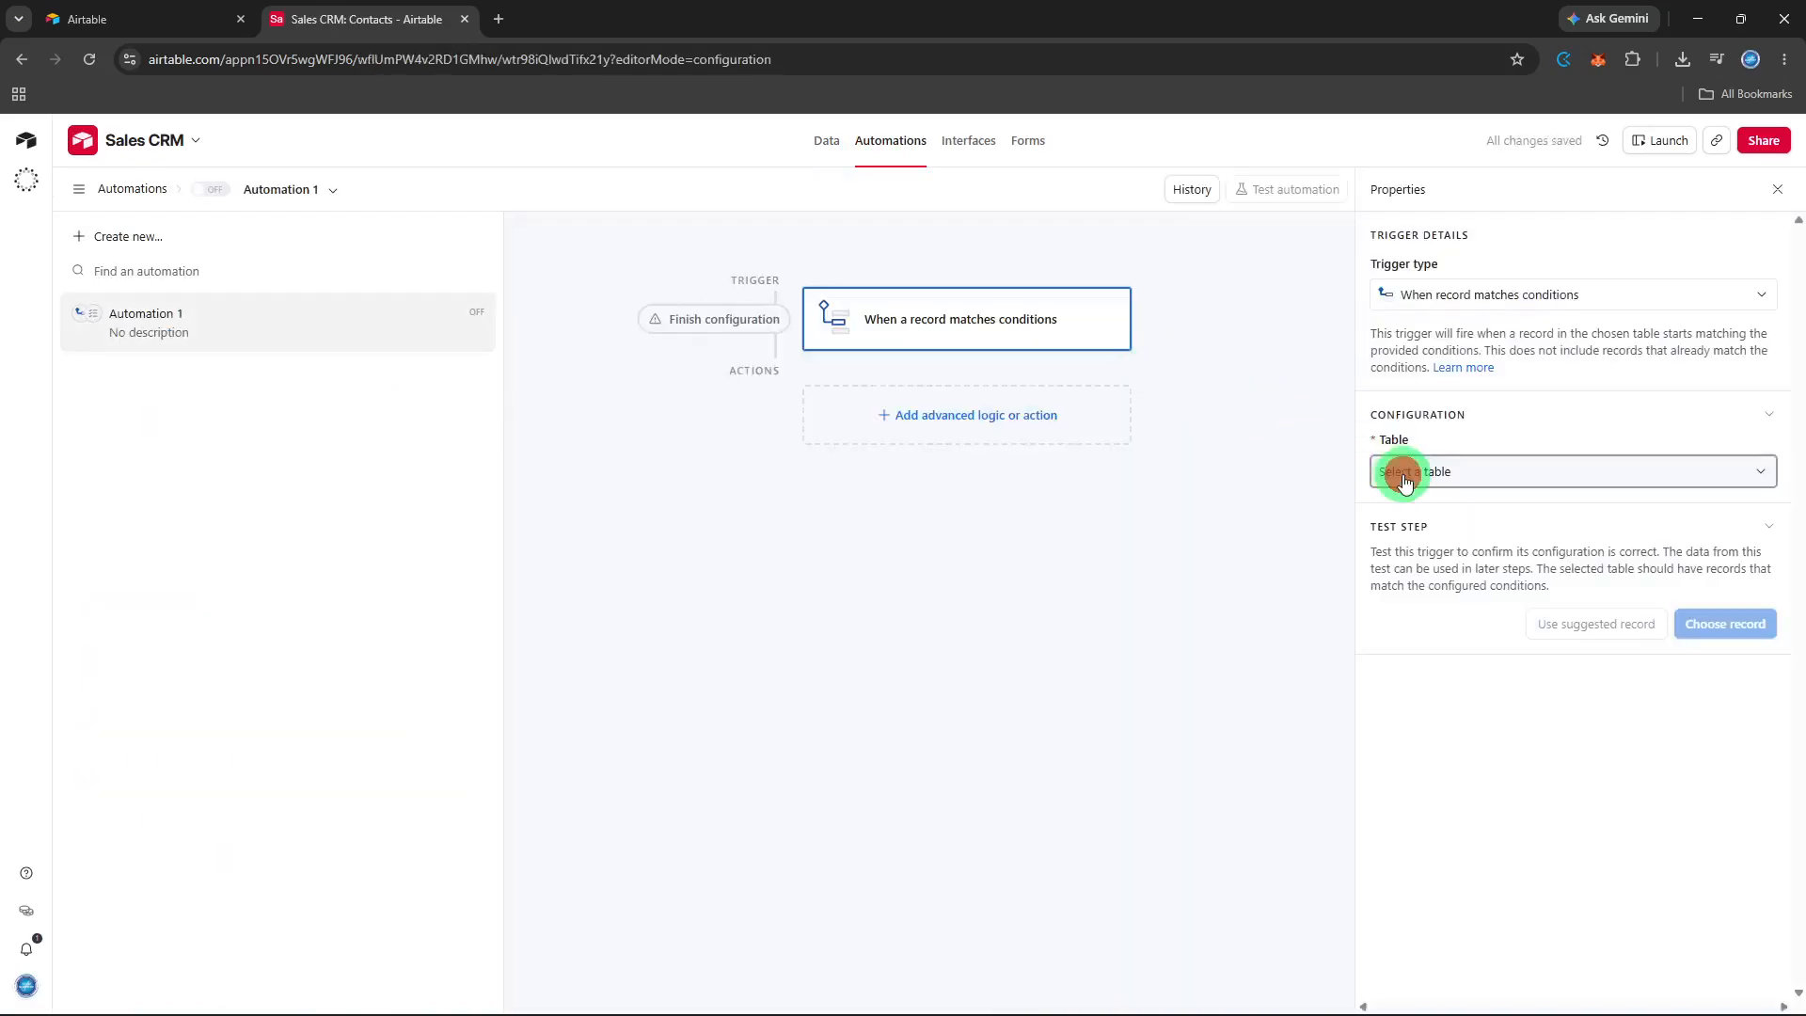
pyautogui.click(1423, 534)
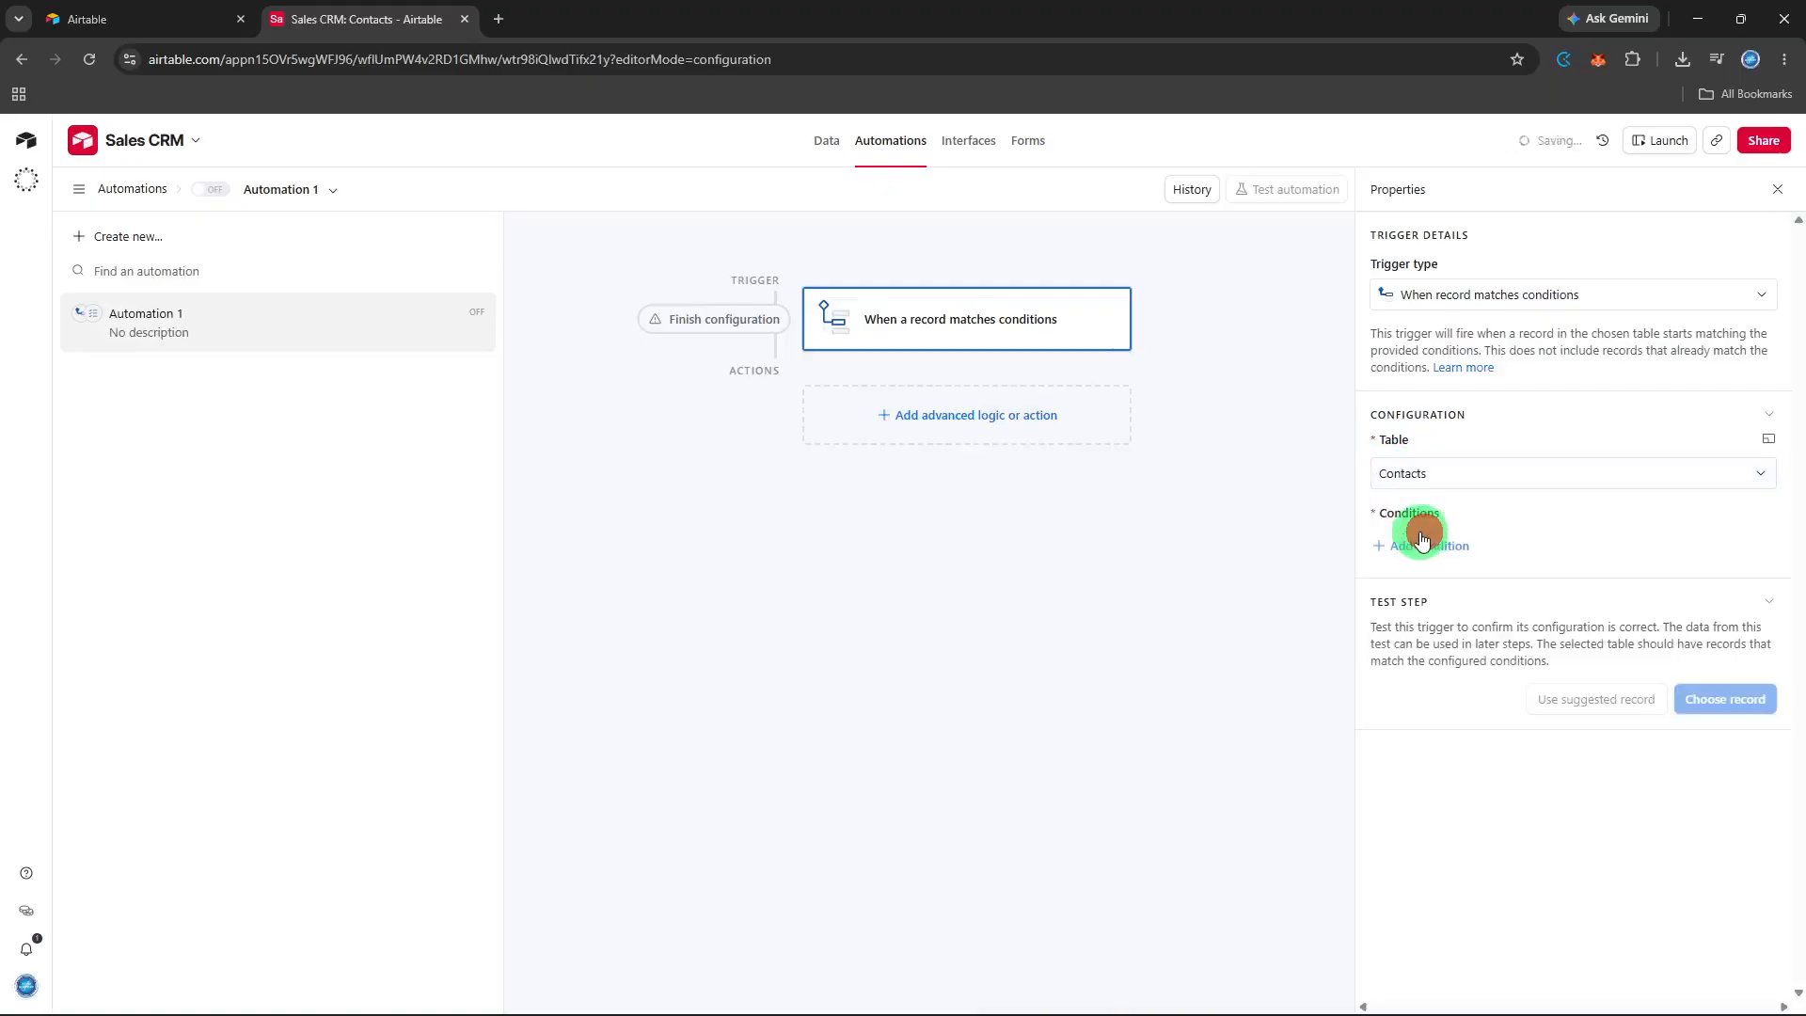
# Add a repeating group as the automation's action, without selecting an input list, and close its properties
pyautogui.click(1038, 438)
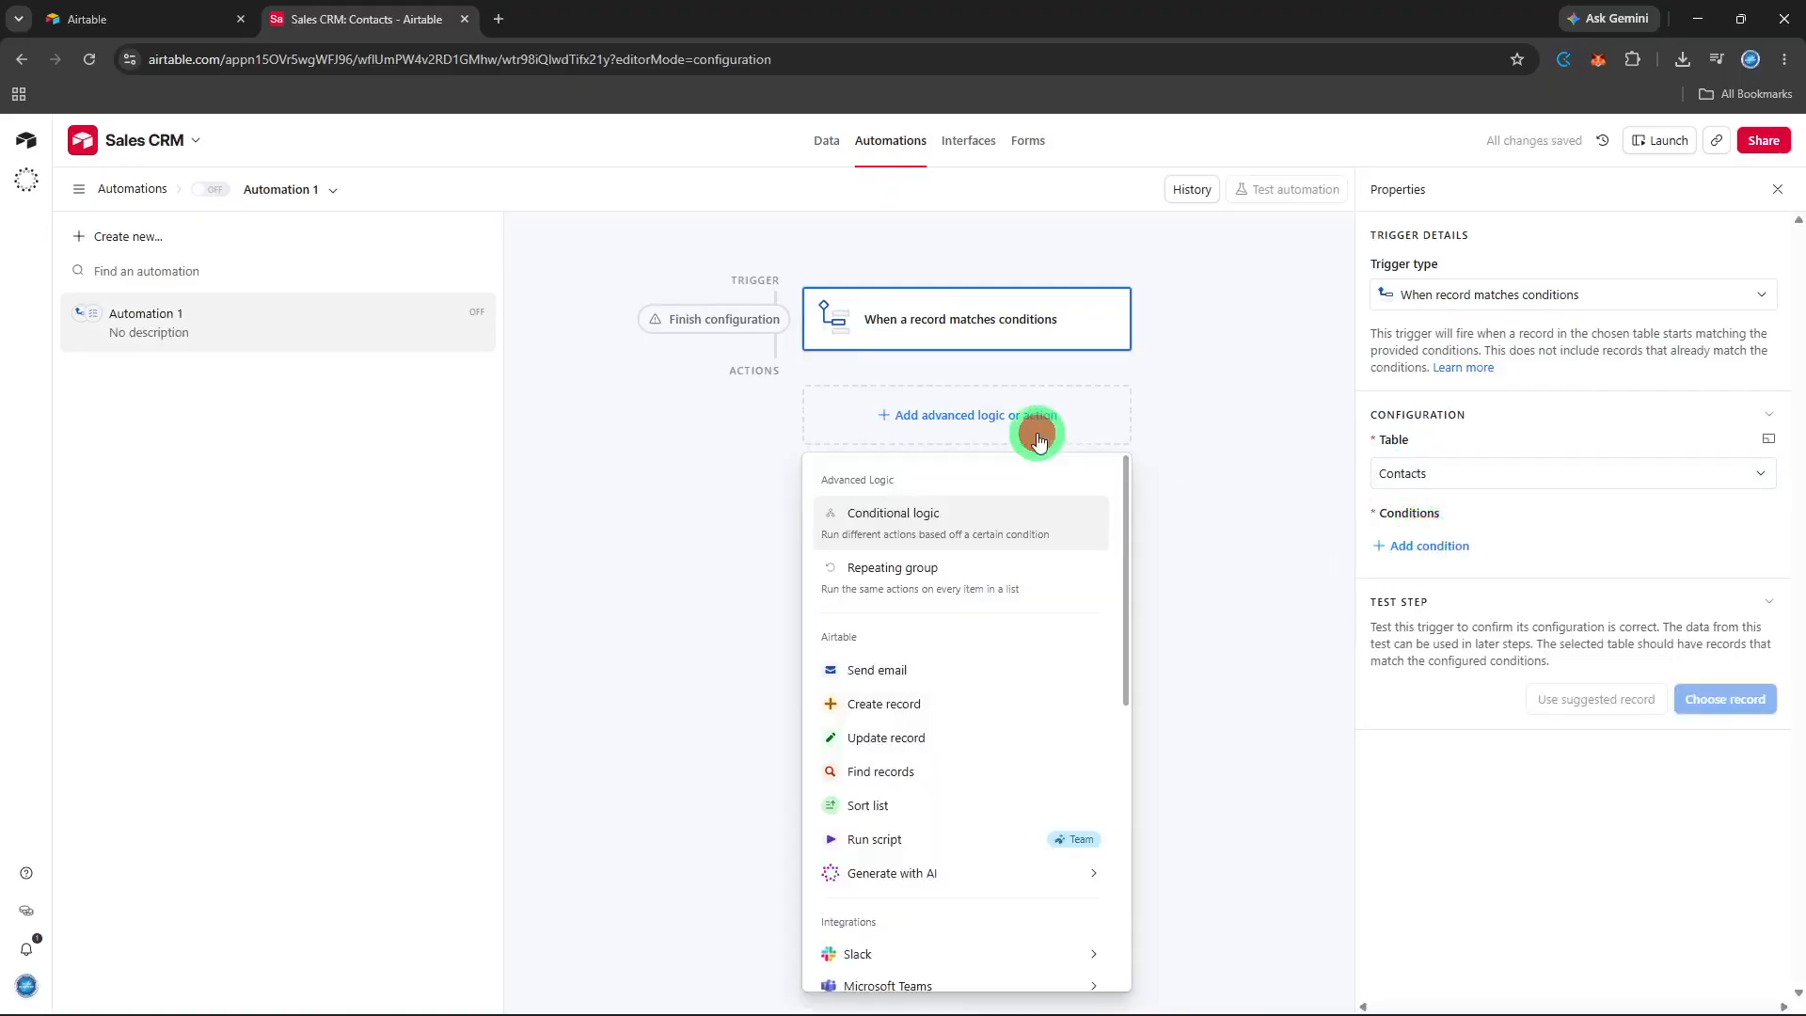
pyautogui.click(1006, 565)
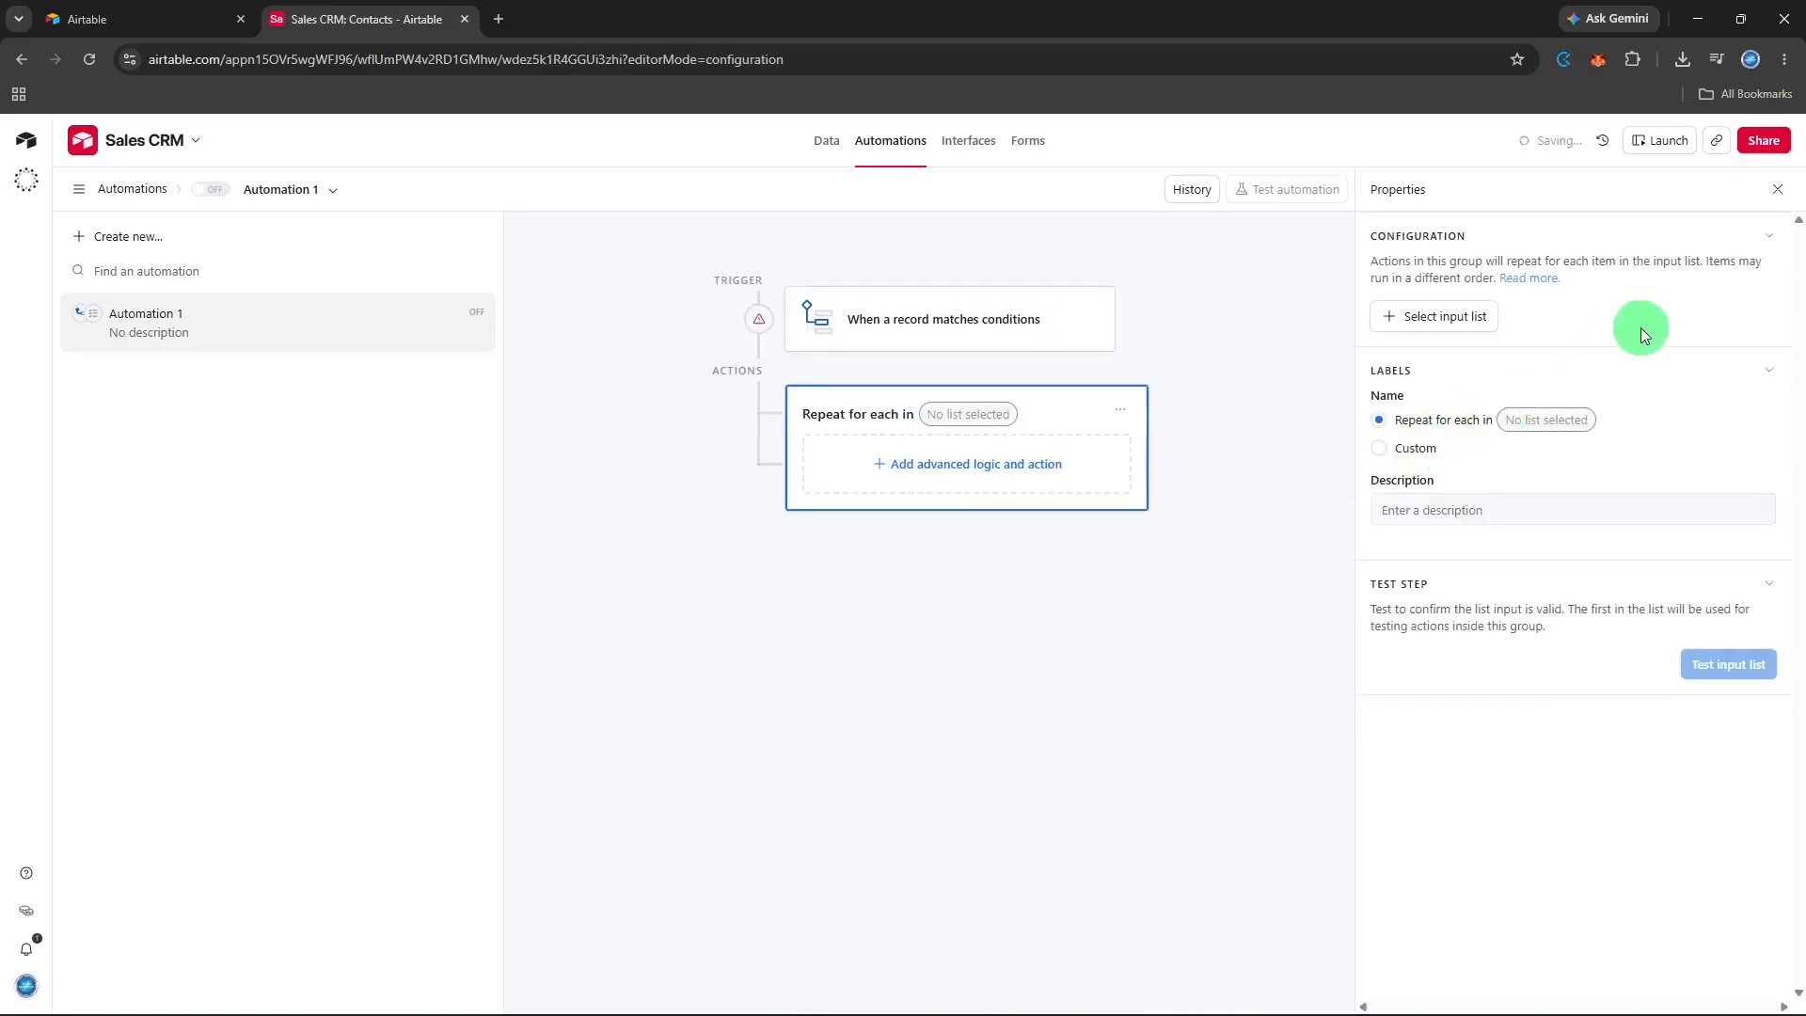
pyautogui.click(1775, 191)
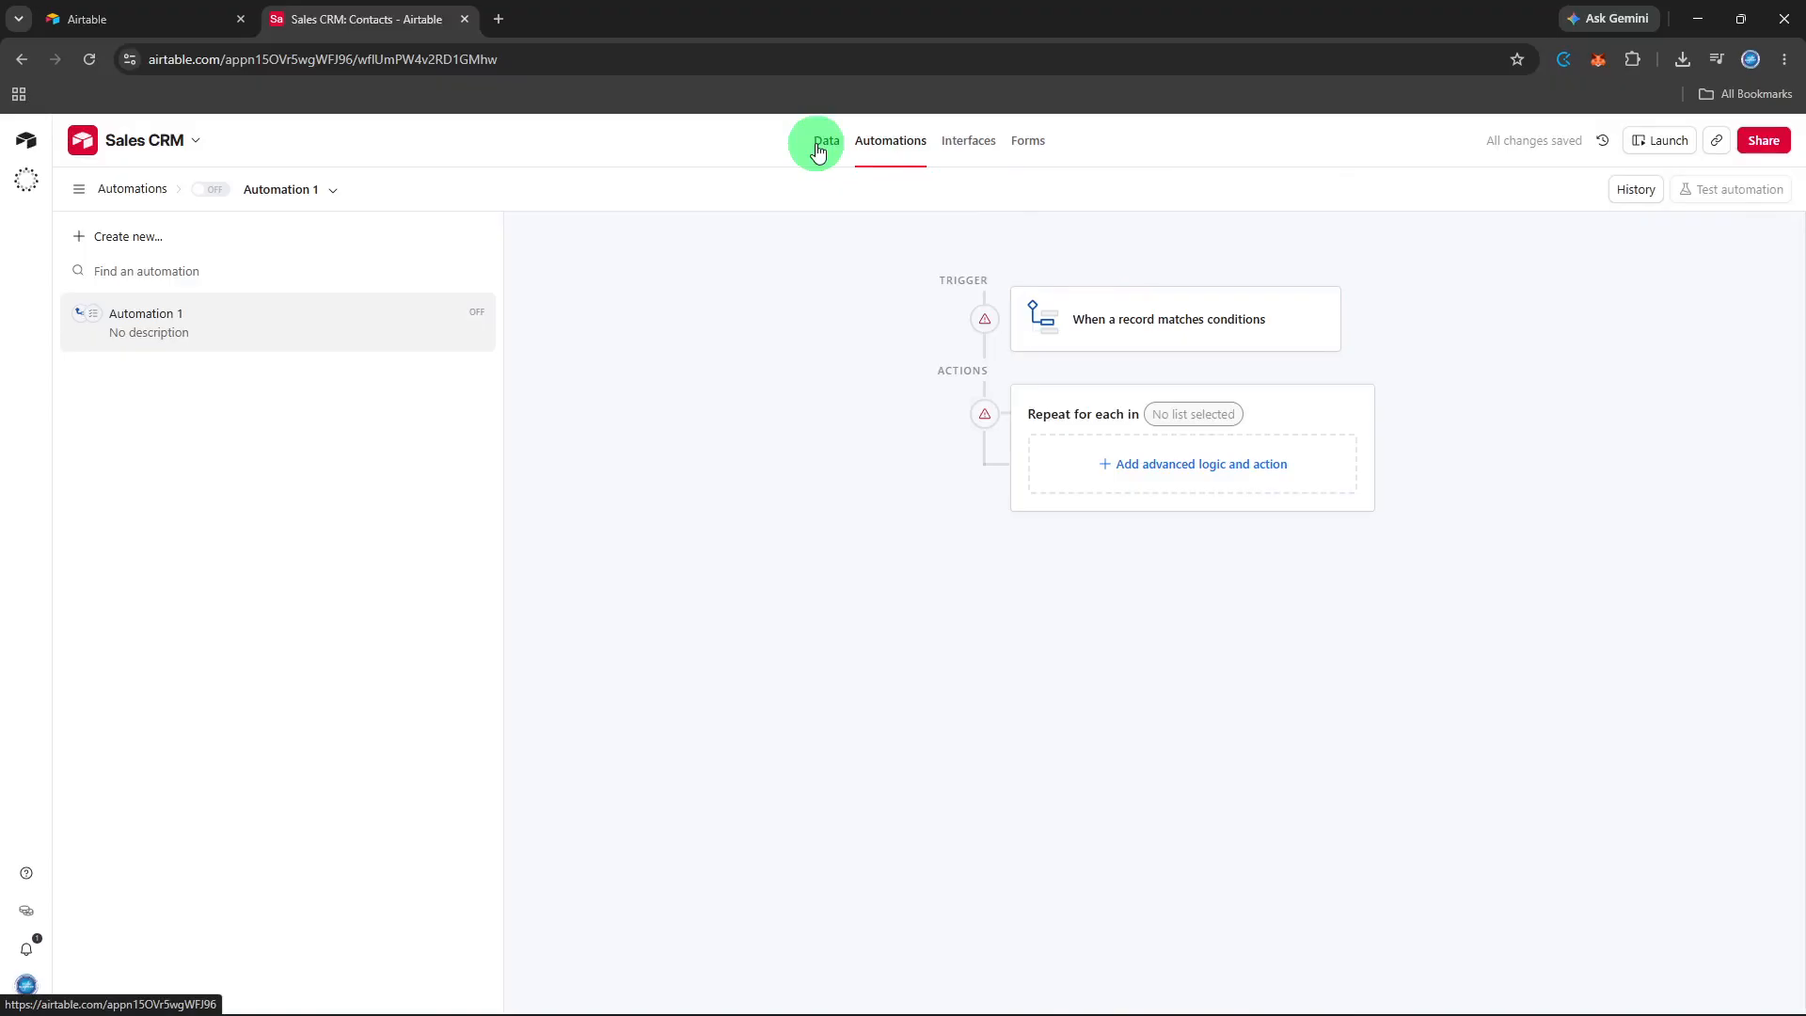
# Look over the repeating group's properties, close them unchanged and return to the Contacts table's data
pyautogui.click(1091, 428)
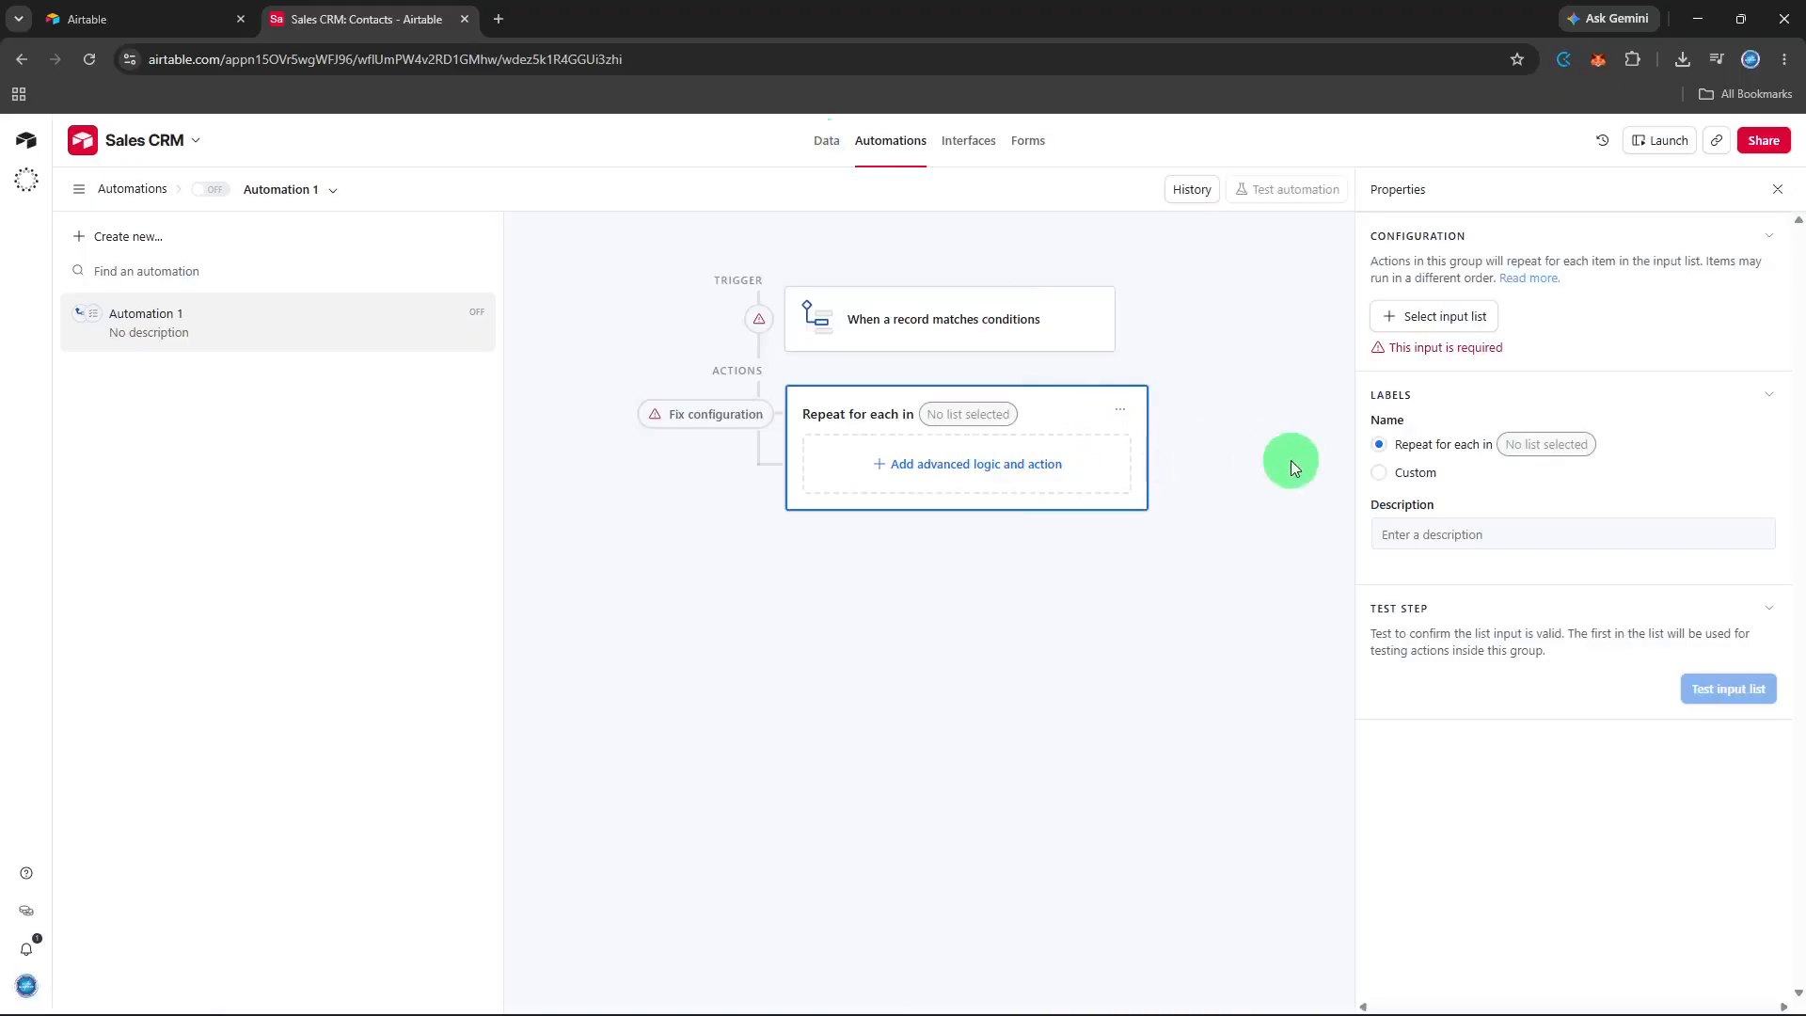
pyautogui.click(1434, 527)
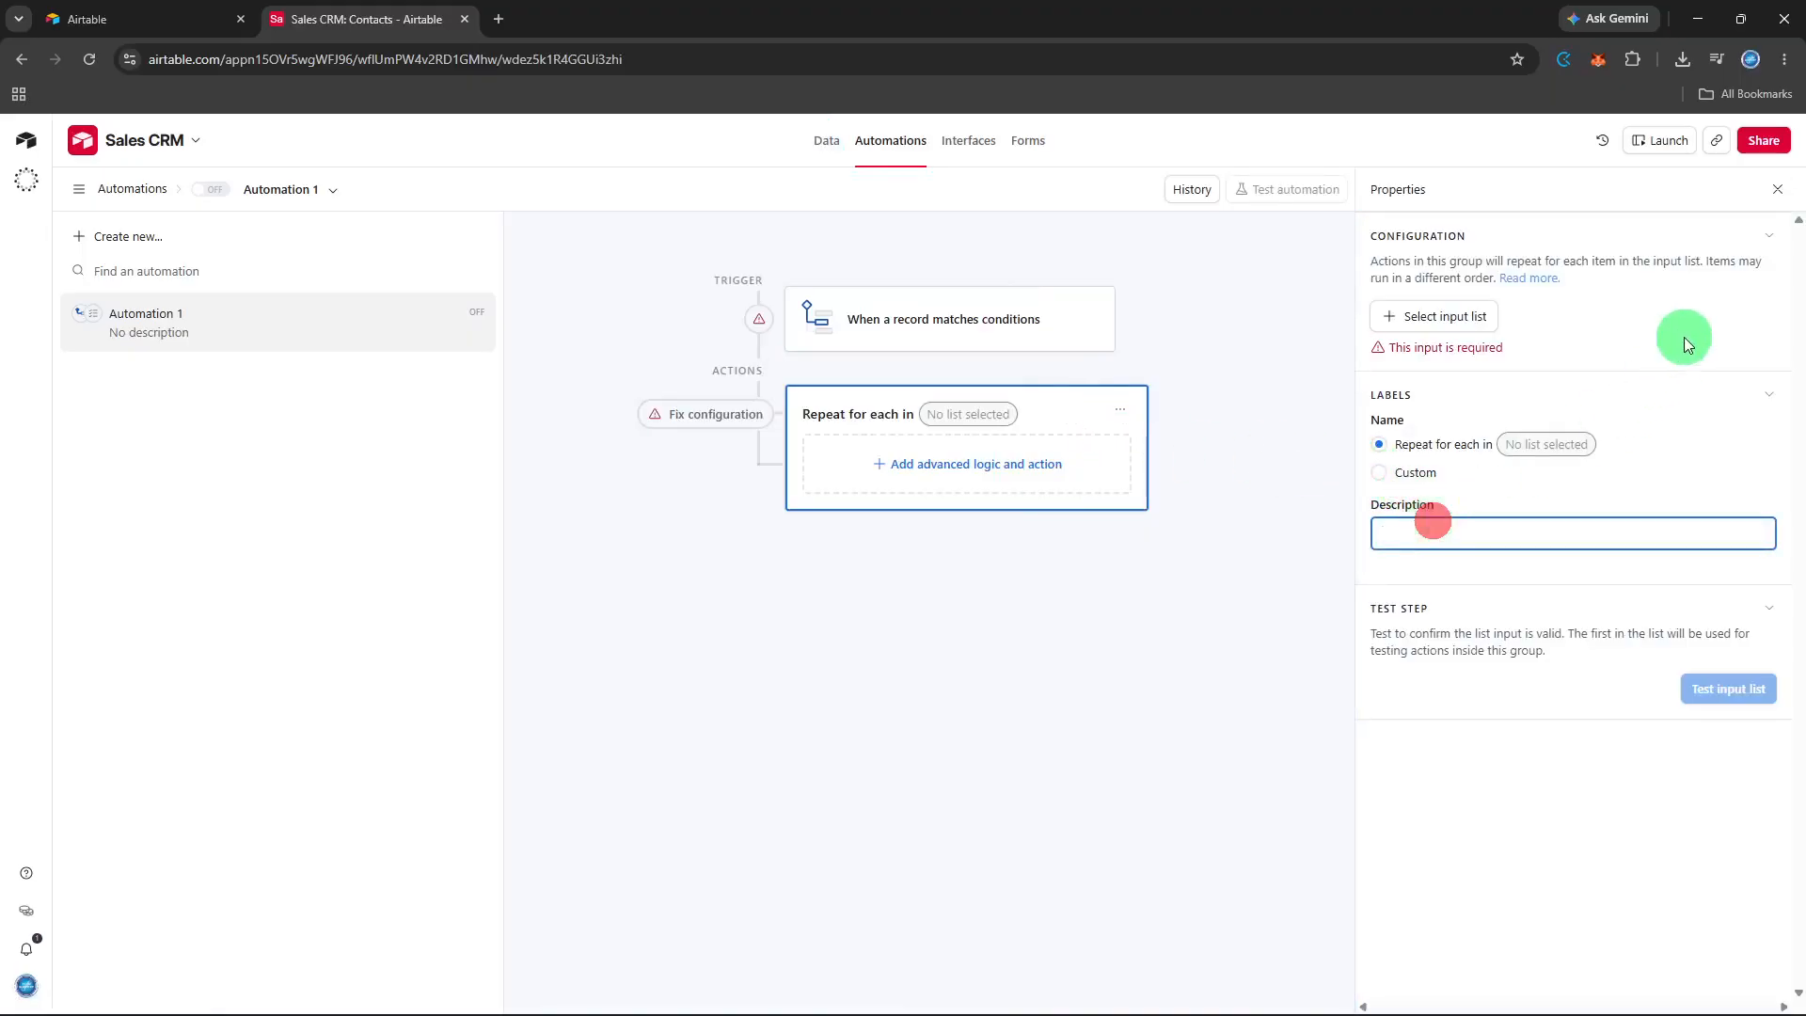
pyautogui.click(1772, 193)
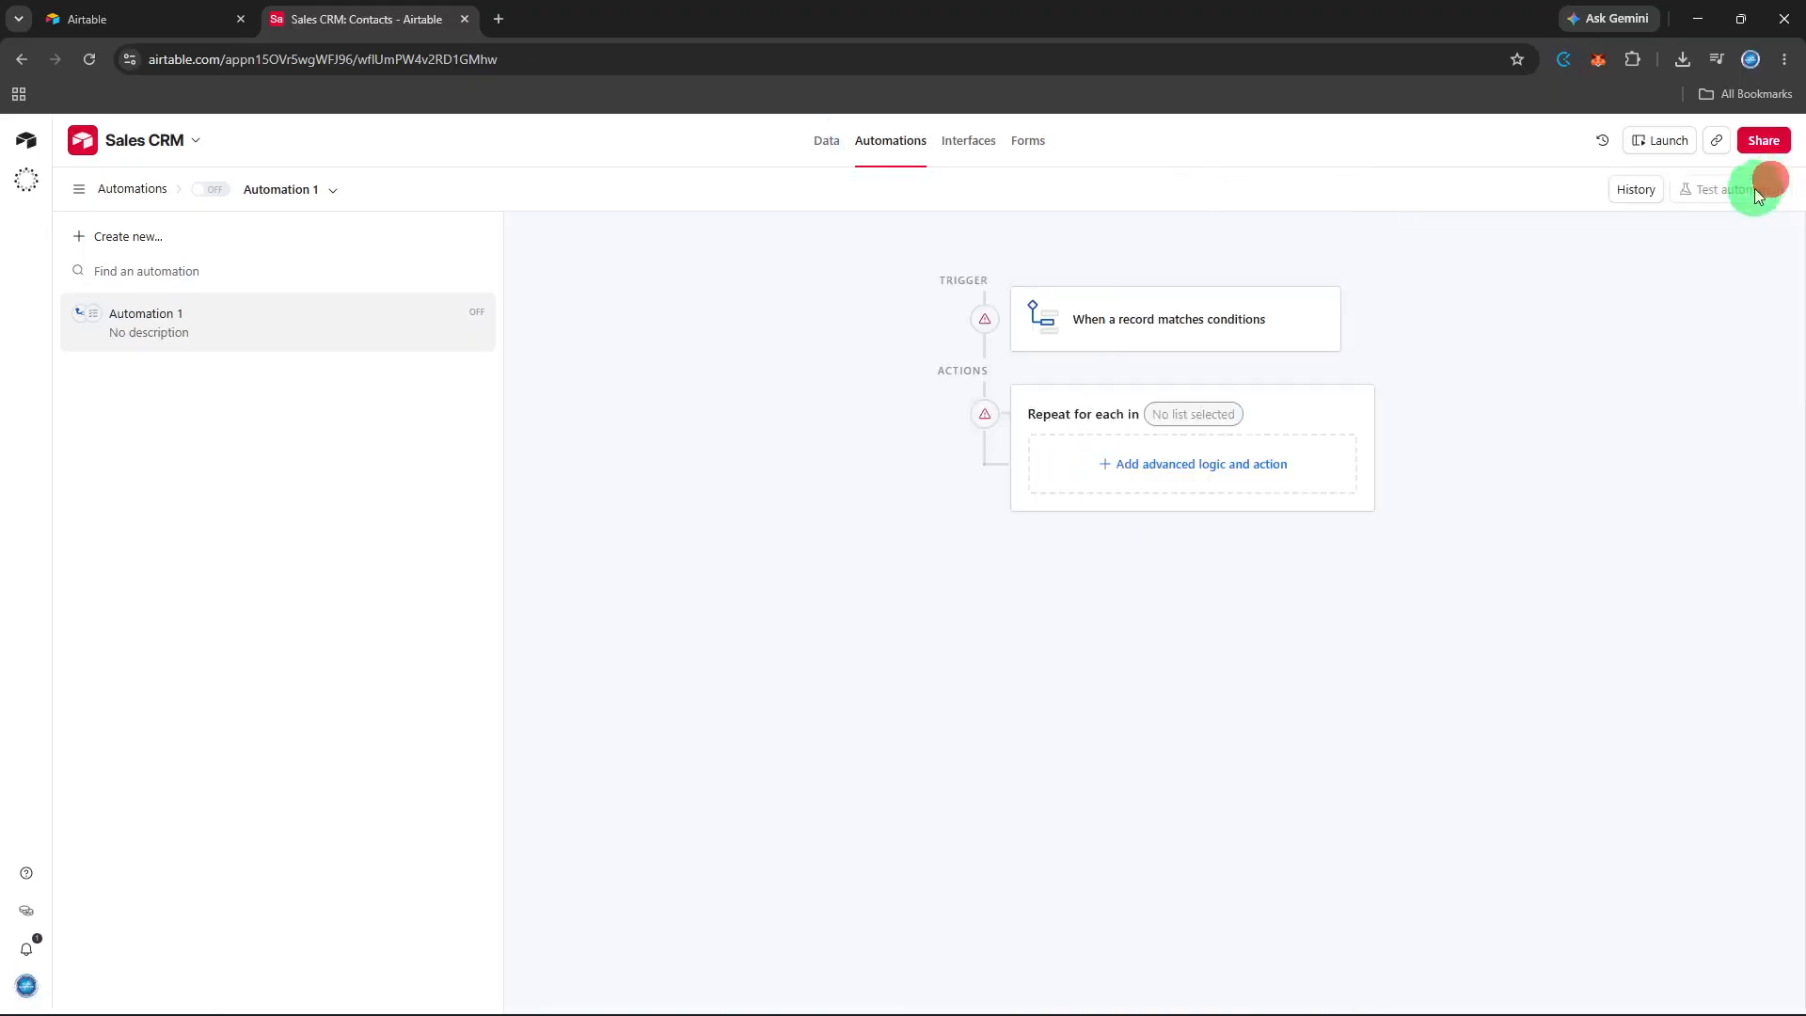
pyautogui.click(823, 143)
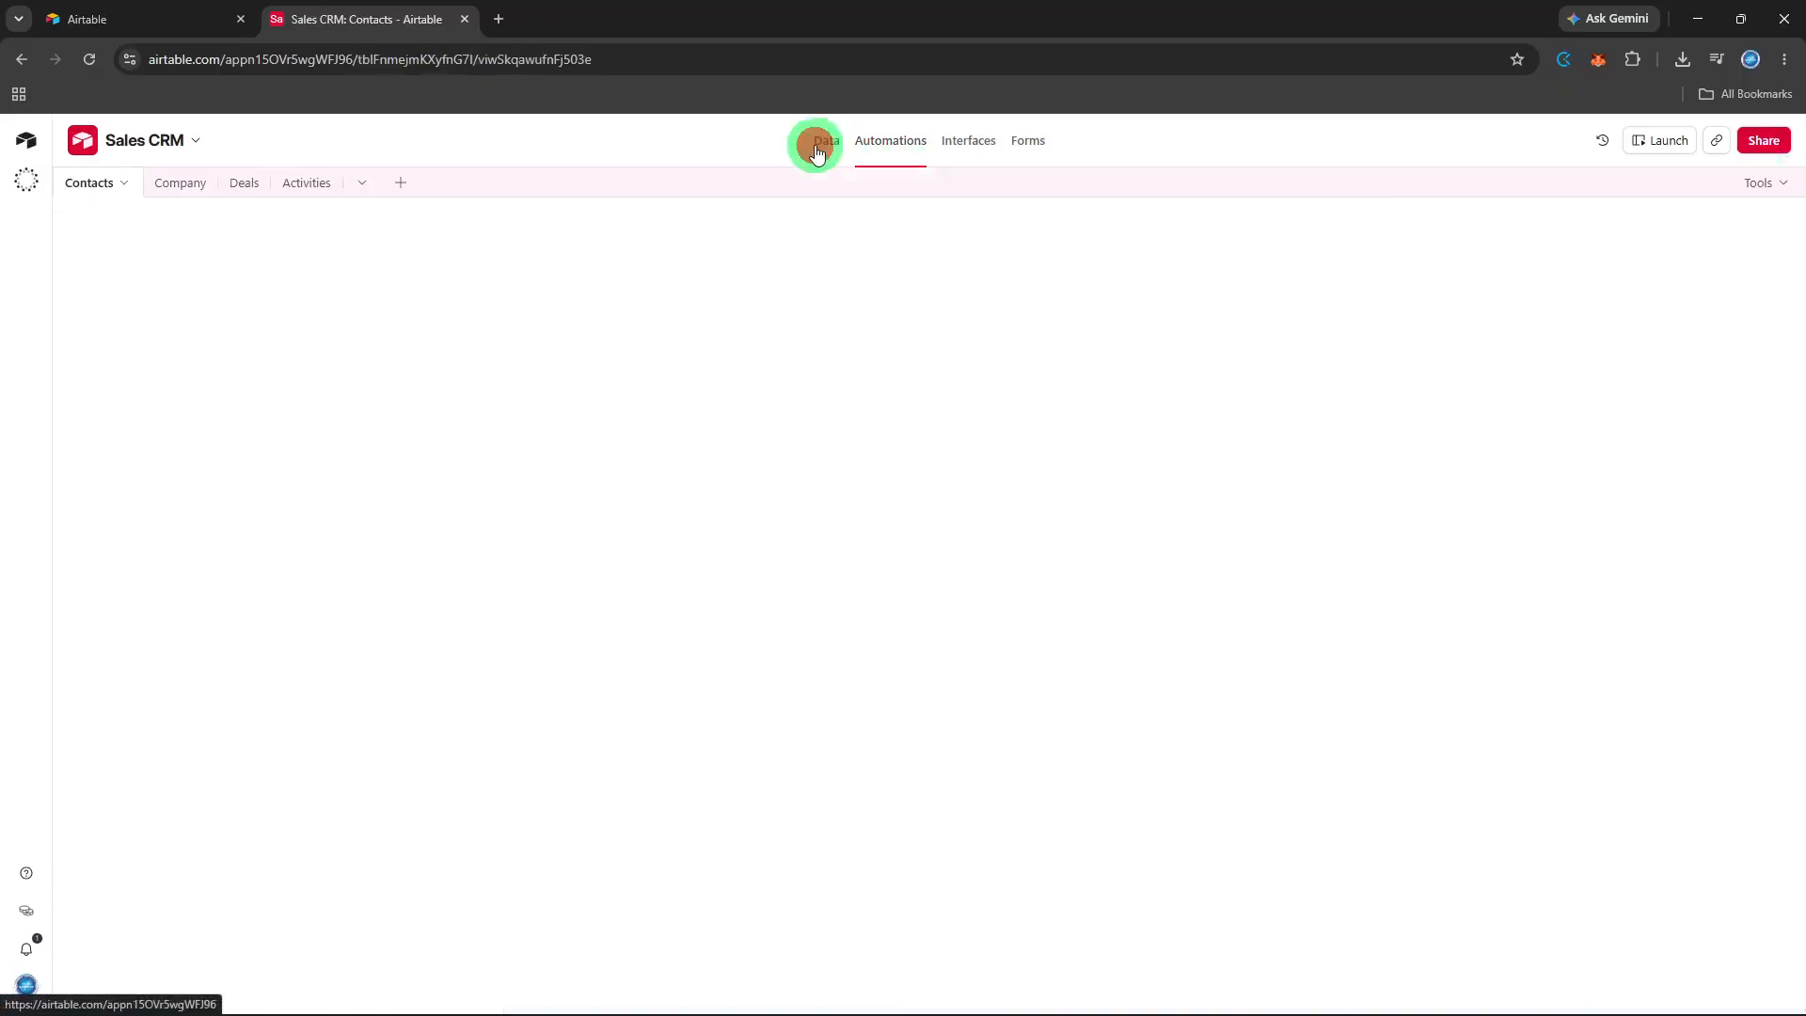